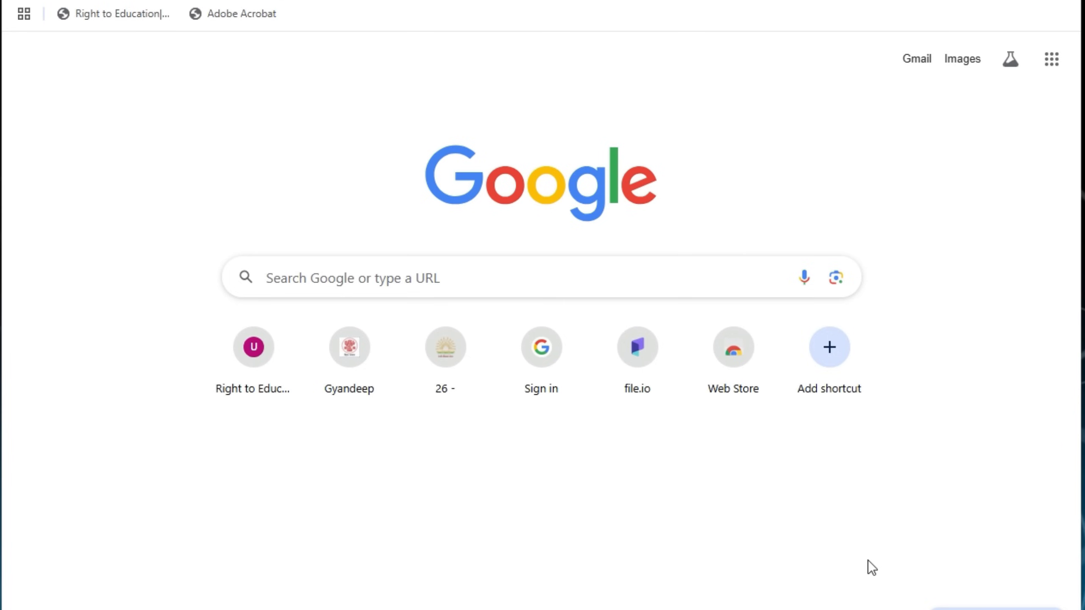
Search Google for 'kvs balvatika admission 2025-26' and open the balvatika.kvs.gov.in result
click(407, 267)
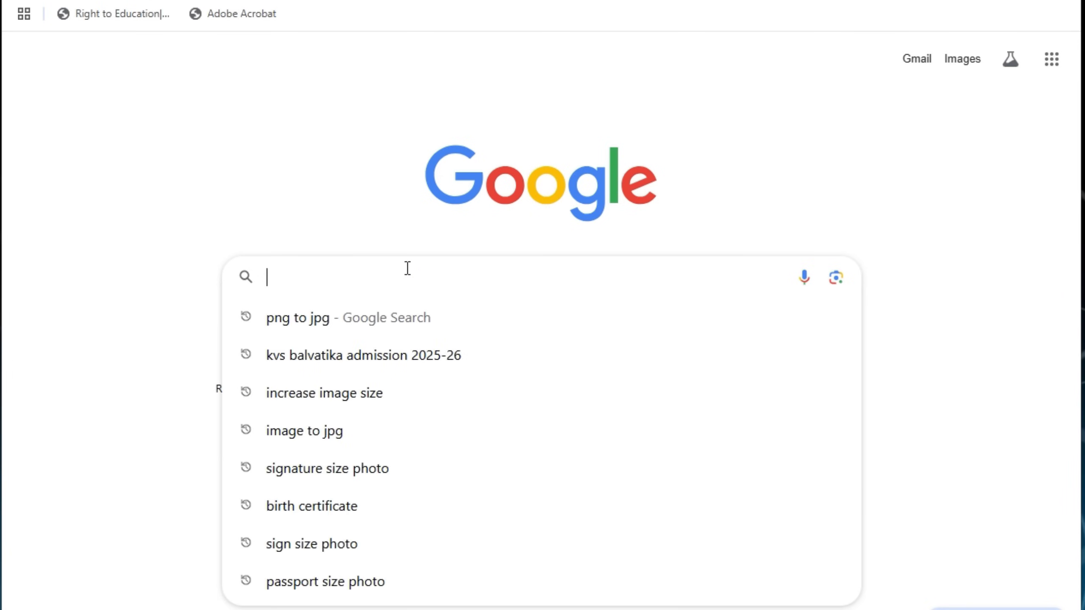
click(373, 361)
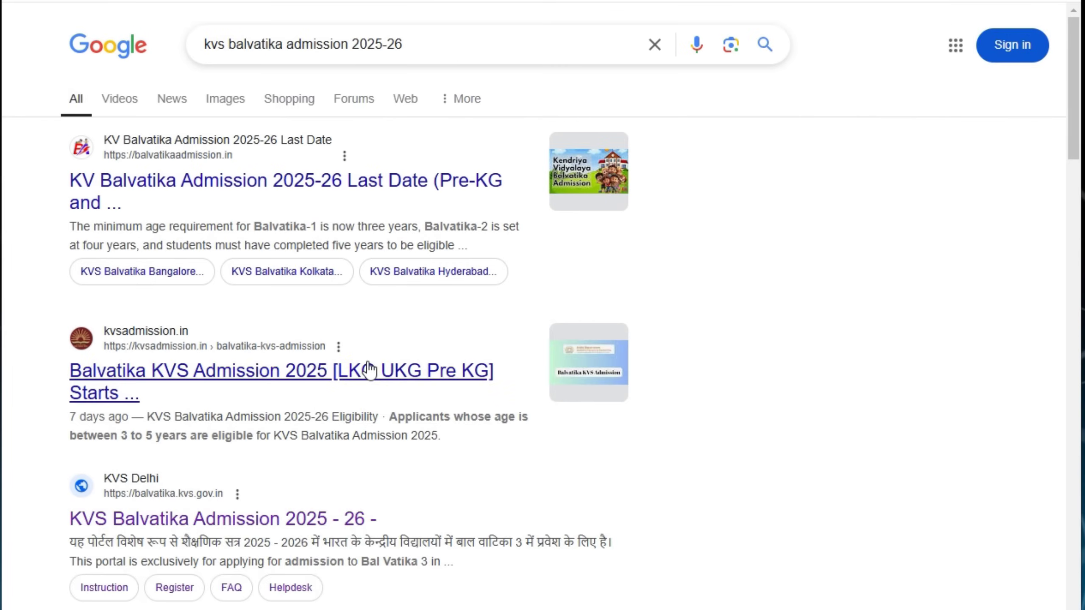
scroll(369, 370, down, 8)
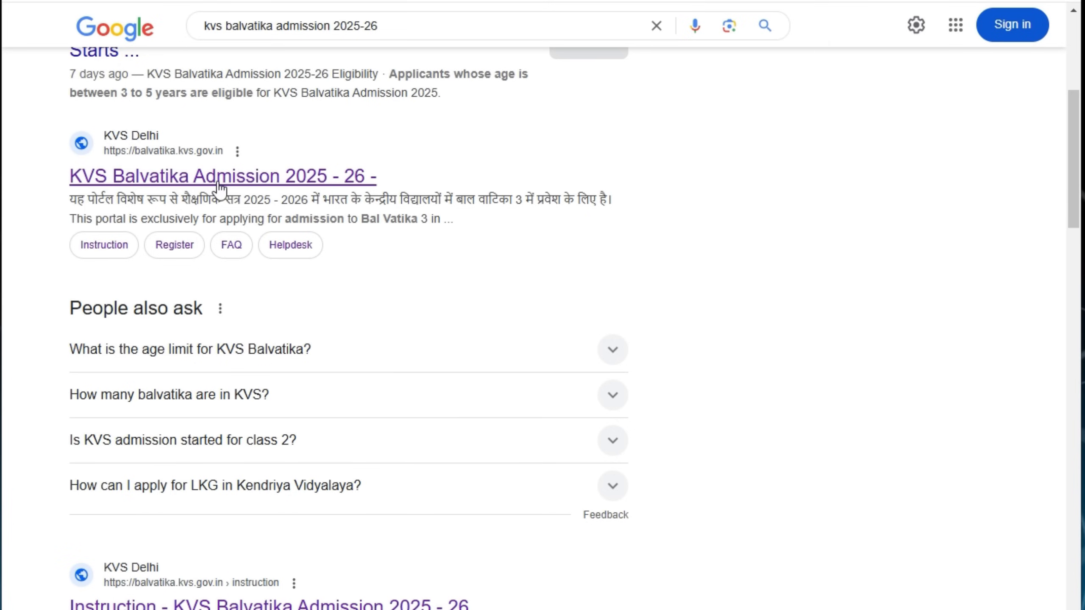
click(219, 187)
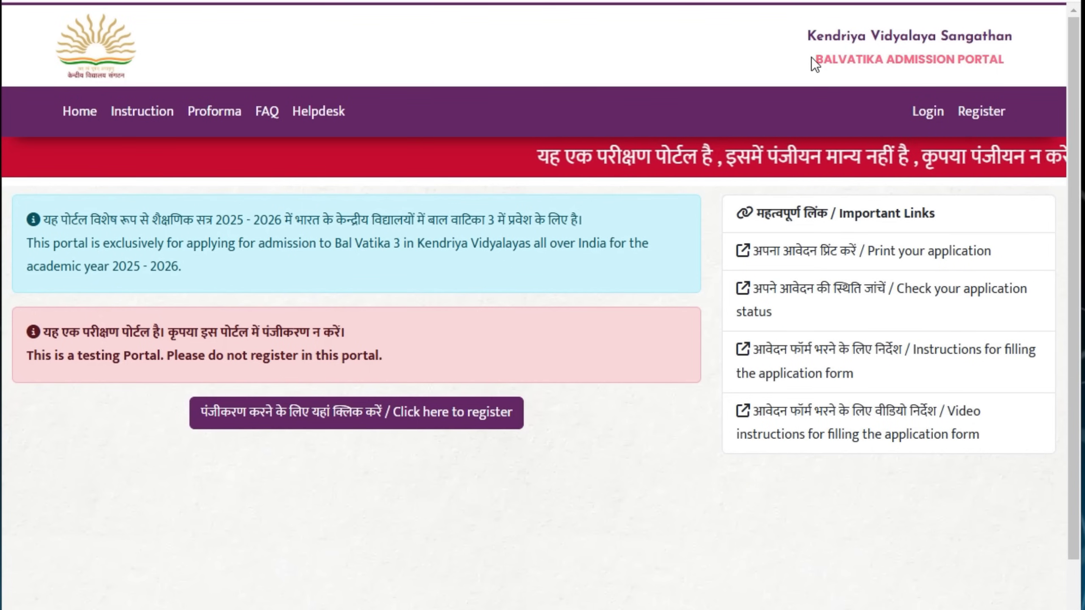
mouse_move(806, 28)
mouse_down()
mouse_move(863, 71)
mouse_move(1011, 59)
mouse_up()
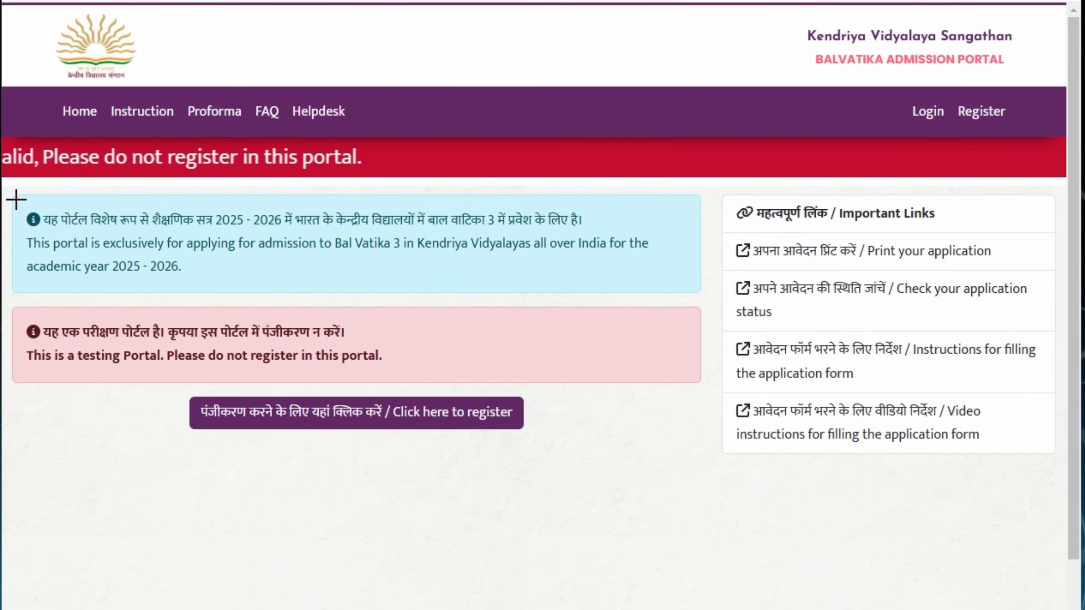
mouse_move(24, 205)
mouse_down()
mouse_move(164, 266)
mouse_move(574, 267)
mouse_move(673, 281)
mouse_move(687, 294)
mouse_up()
mouse_move(17, 309)
mouse_down()
mouse_move(109, 375)
mouse_move(506, 374)
mouse_up()
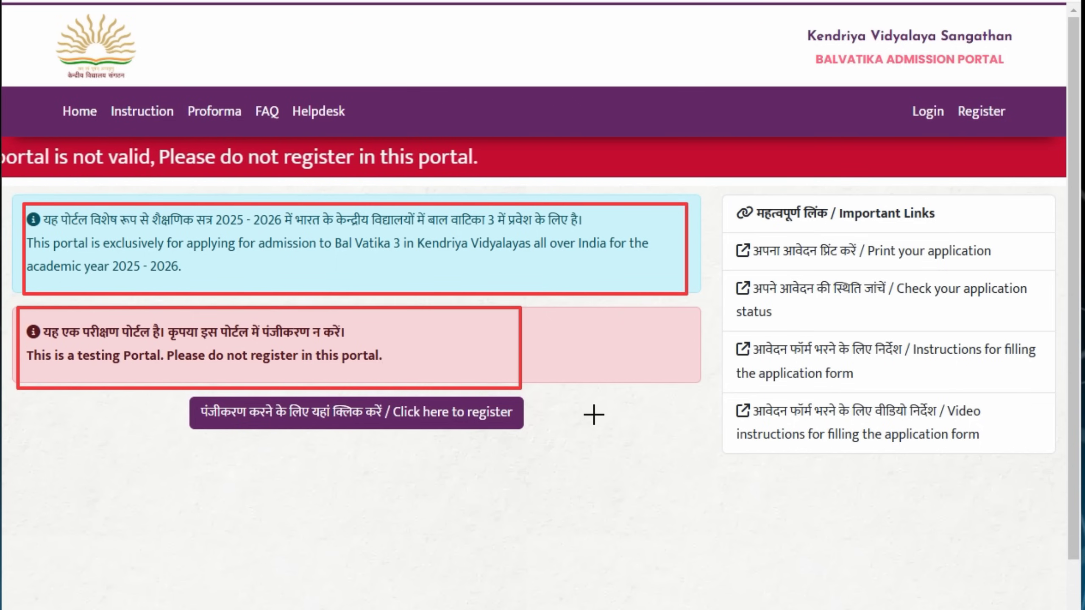
mouse_move(30, 131)
mouse_down()
mouse_move(388, 176)
mouse_move(1054, 175)
mouse_up()
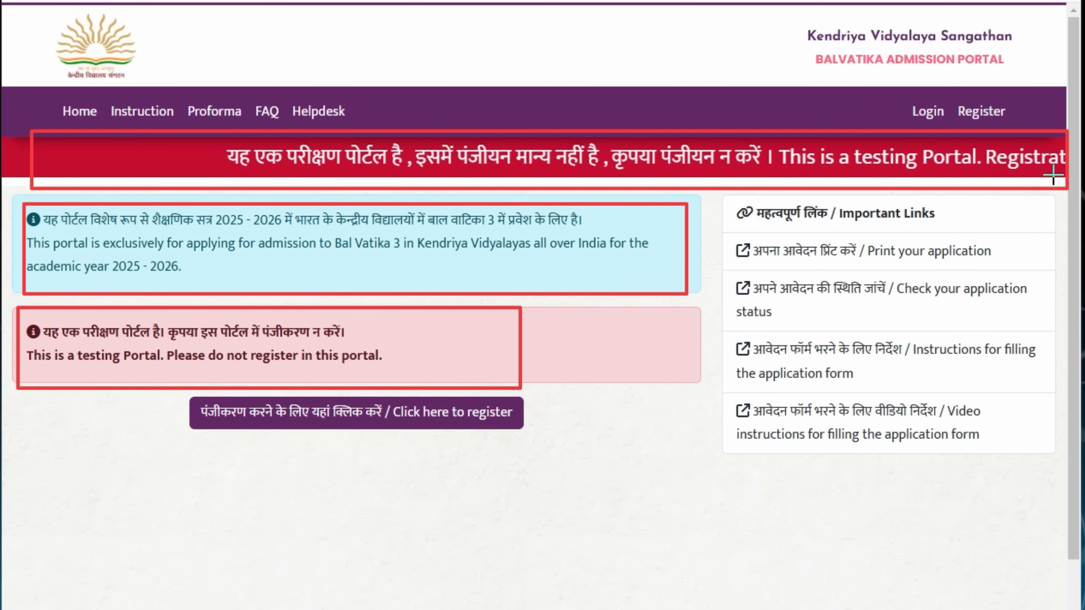
mouse_move(26, 312)
mouse_down()
mouse_move(166, 358)
mouse_move(380, 368)
mouse_up()
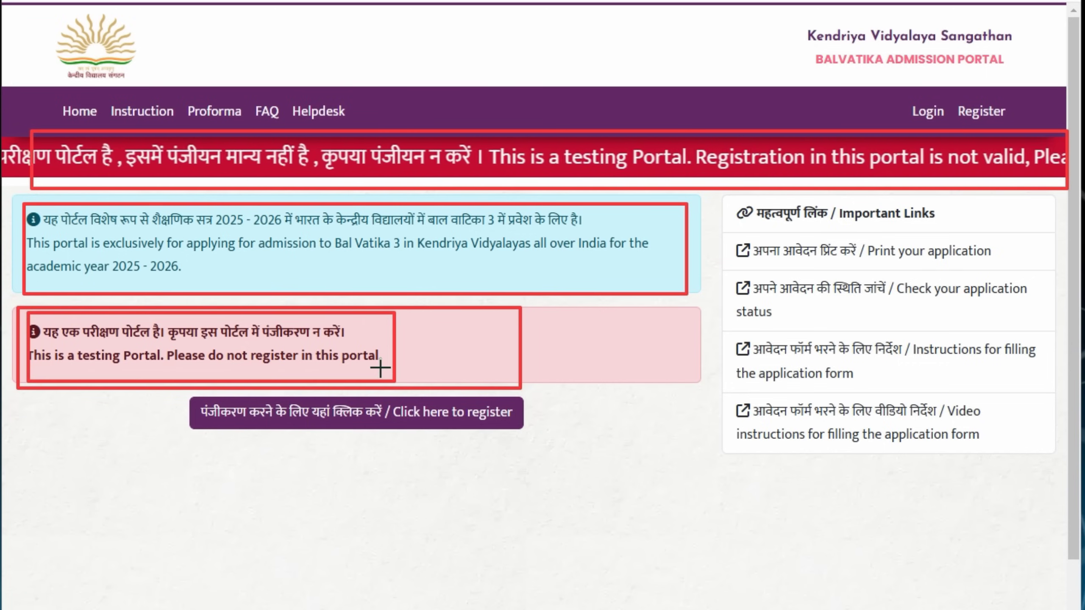
key(Escape)
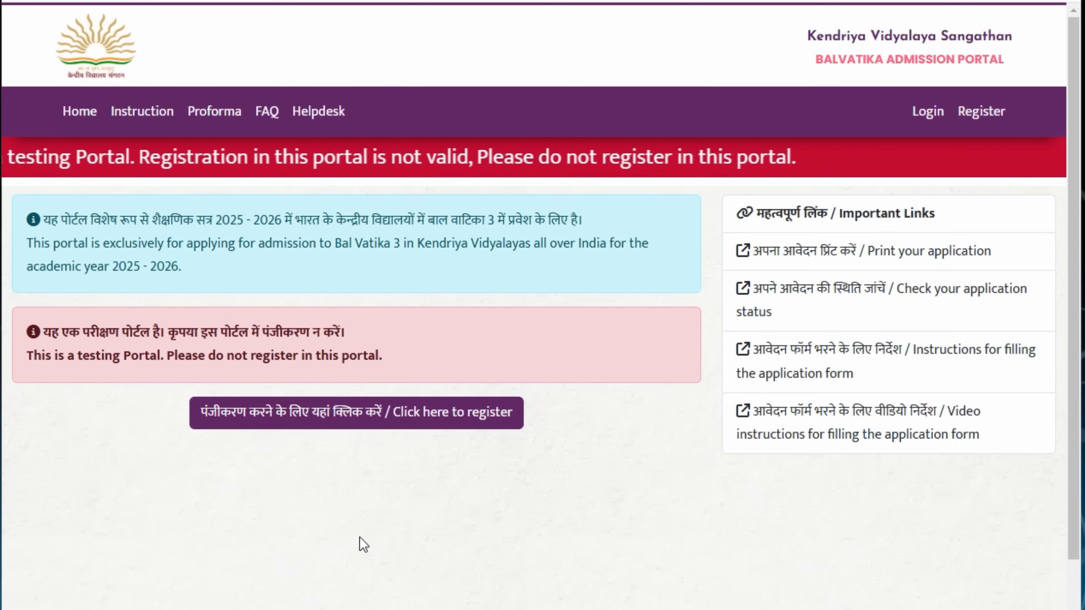
Open the portal's new registration form
click(301, 422)
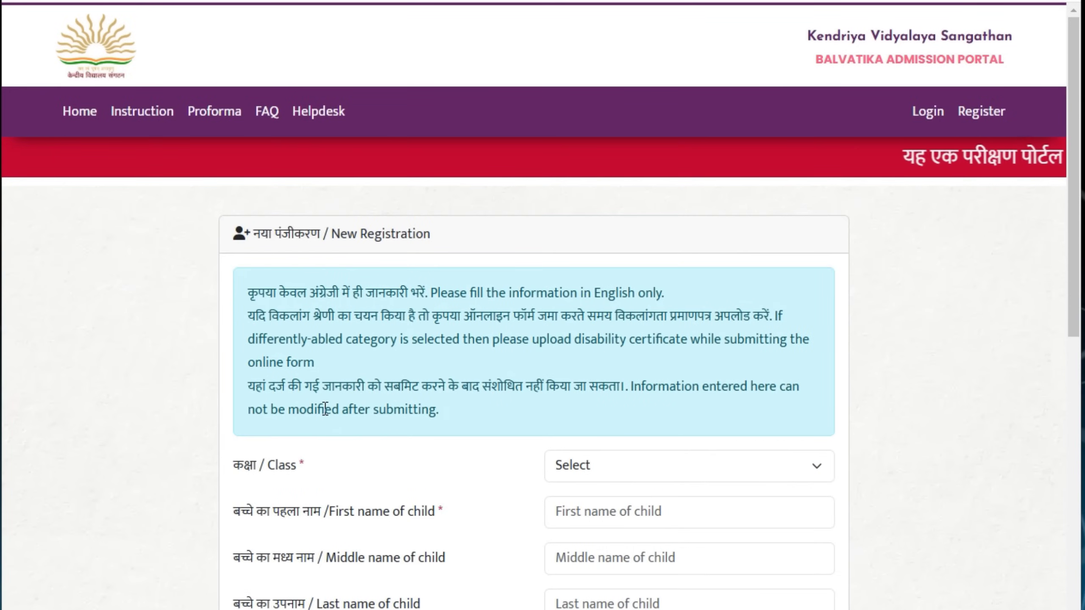
drag(241, 270, 808, 423)
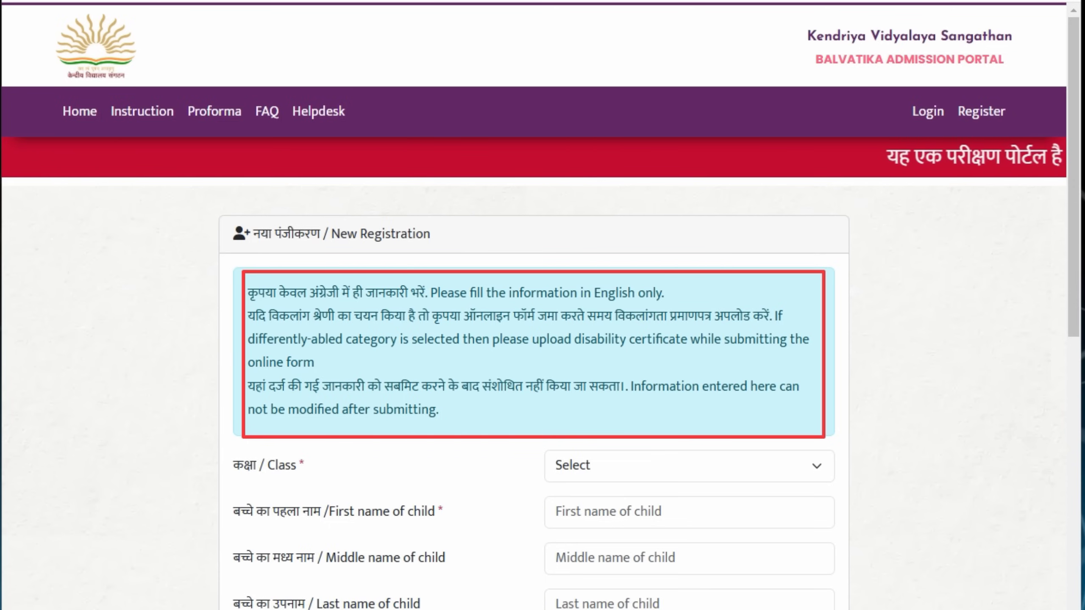
scroll(799, 134, down, 8)
Choose Bal Vatika - 3 in the Class dropdown after trying Bal Vatika - 1
click(800, 132)
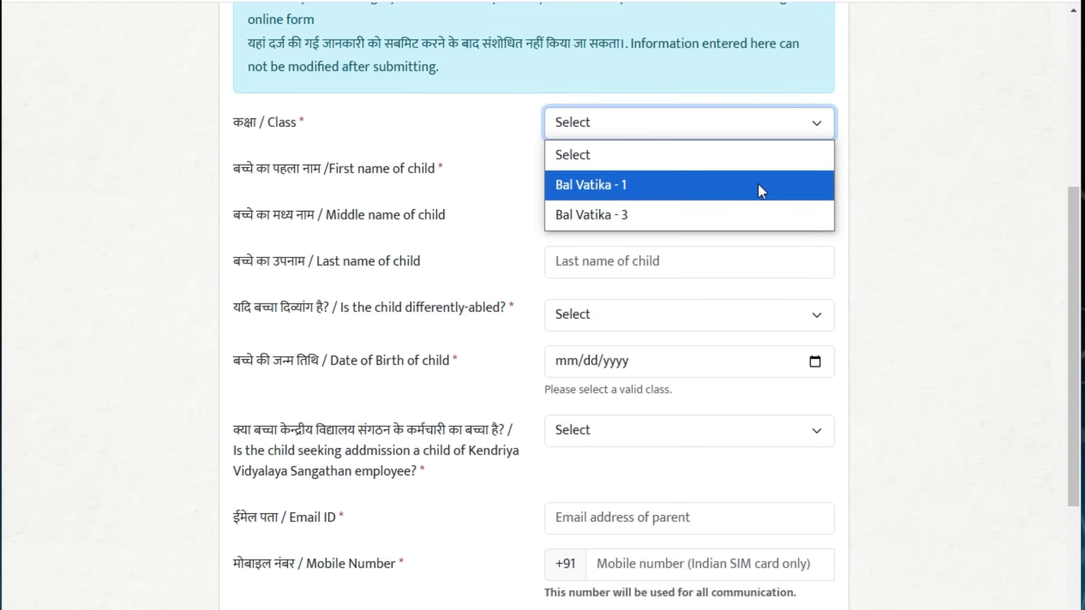
click(731, 184)
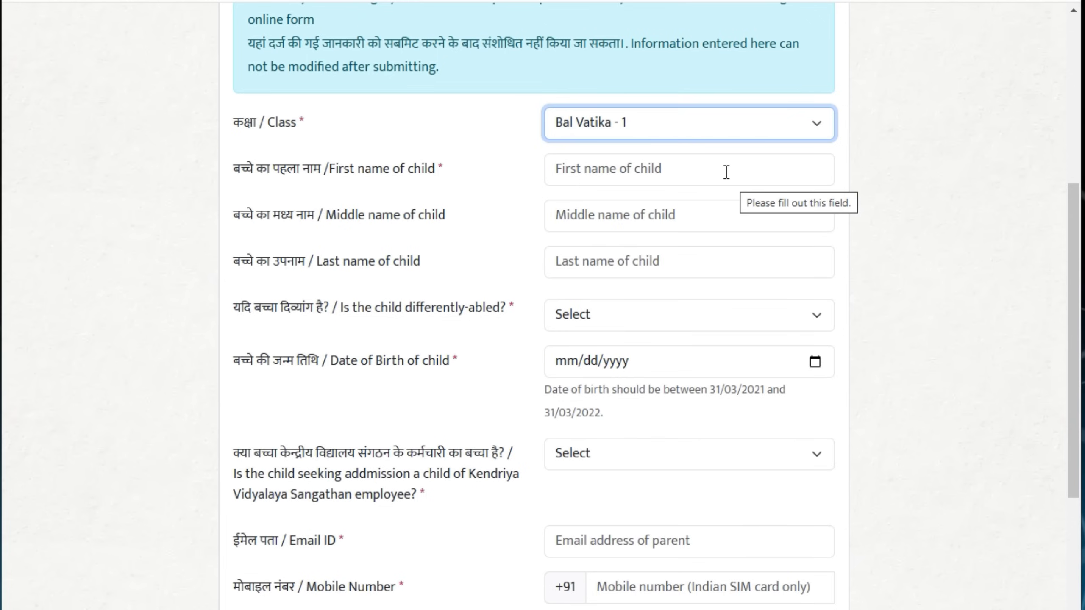
click(802, 127)
click(745, 204)
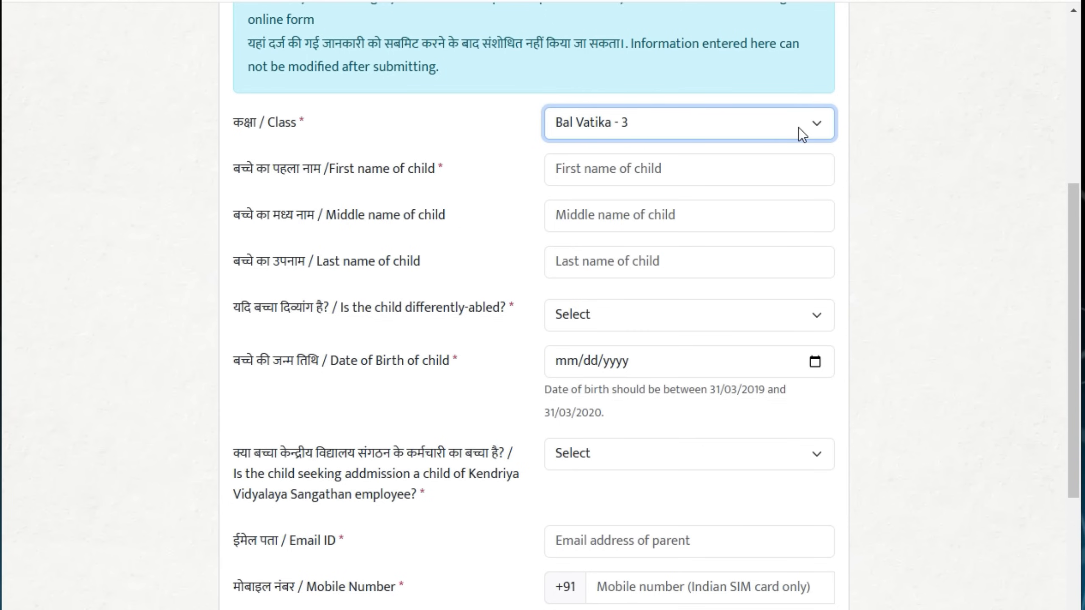
click(799, 128)
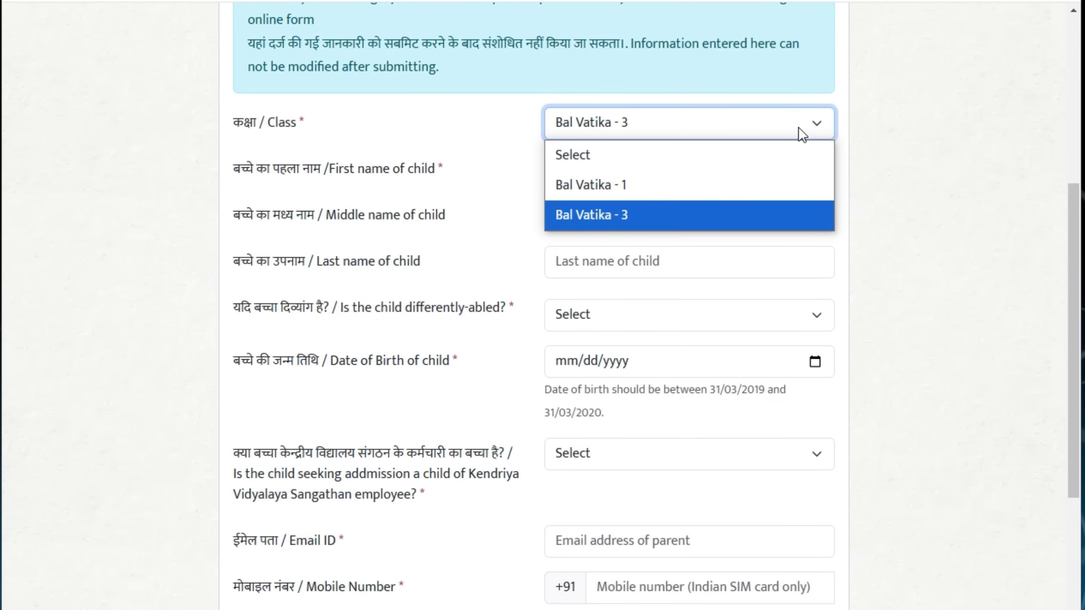
click(681, 187)
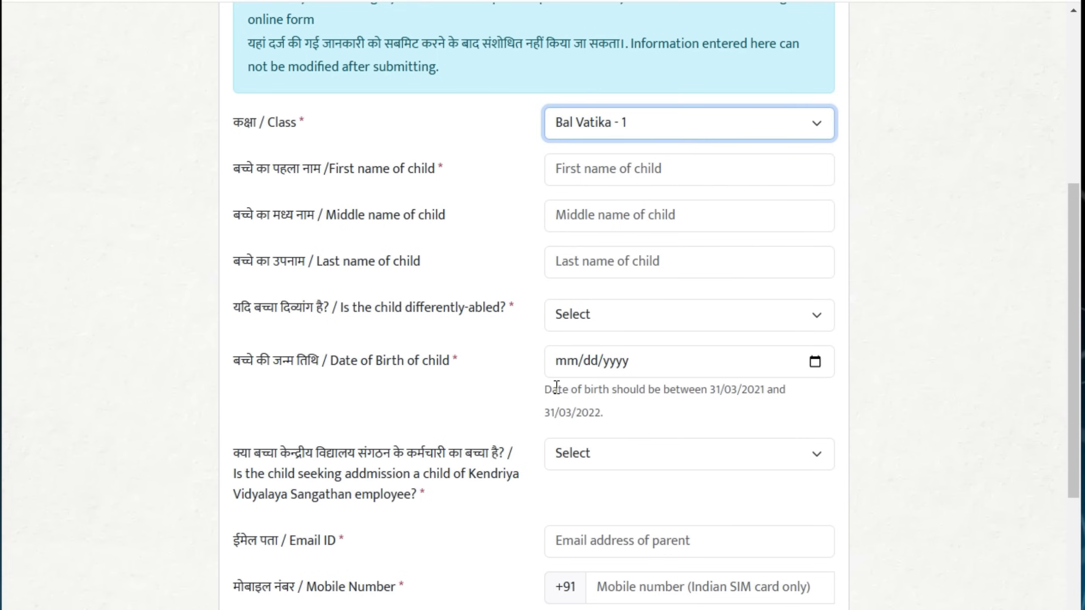
click(543, 395)
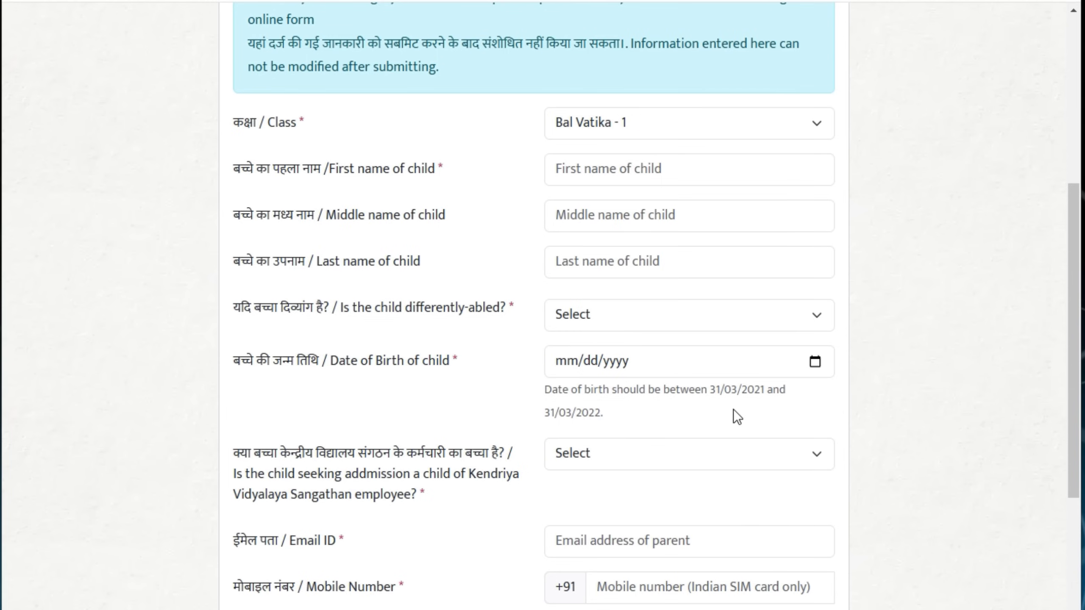
click(730, 129)
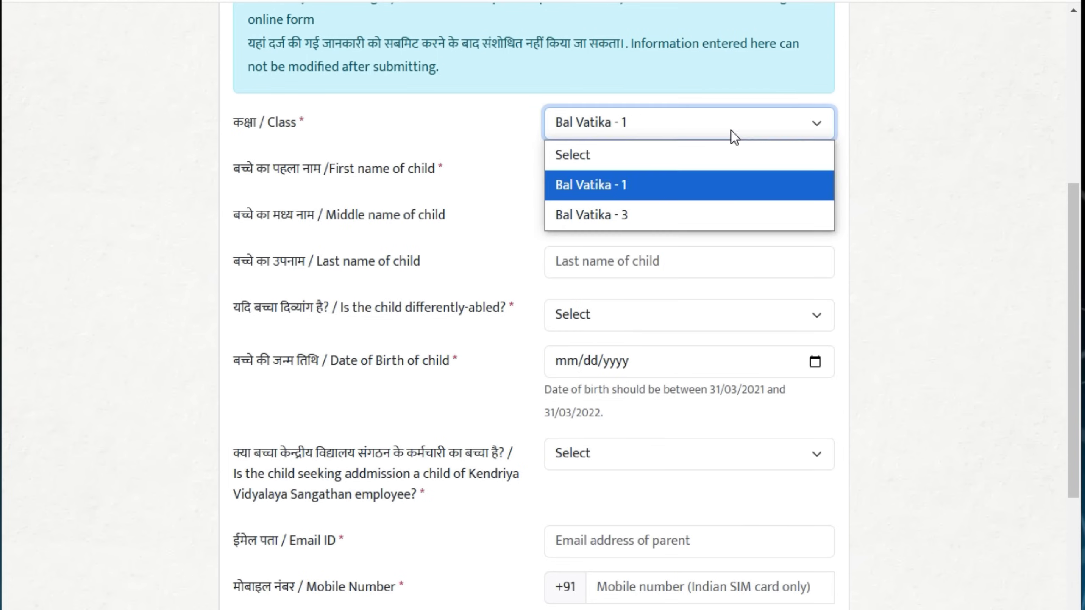
click(686, 215)
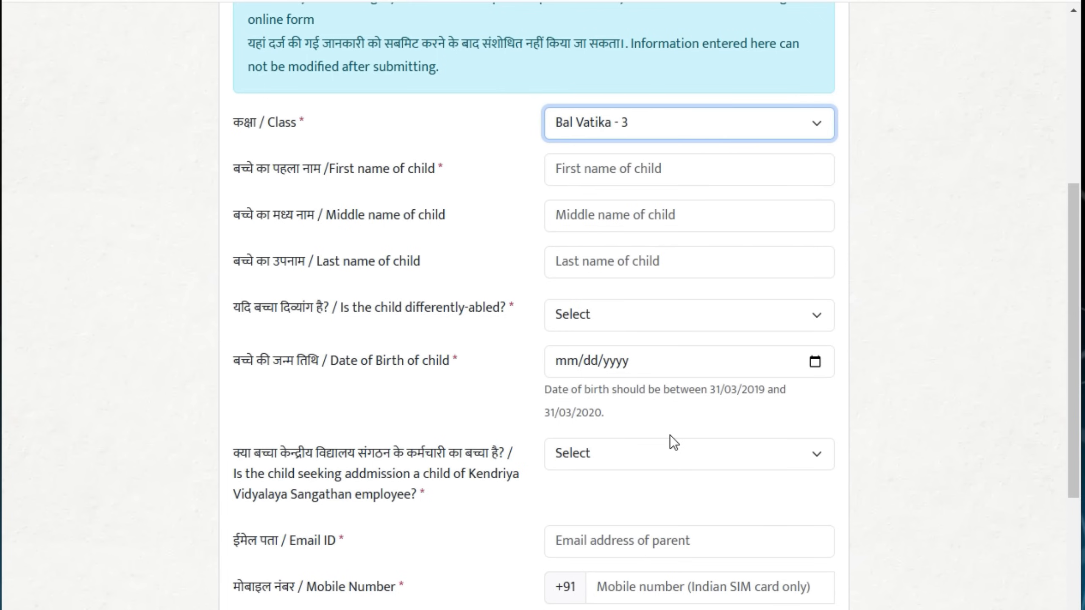
Mark the registration form fields with annotation boxes
mouse_move(514, 348)
mouse_down()
mouse_move(560, 419)
mouse_move(823, 416)
mouse_up()
key(ctrl+z)
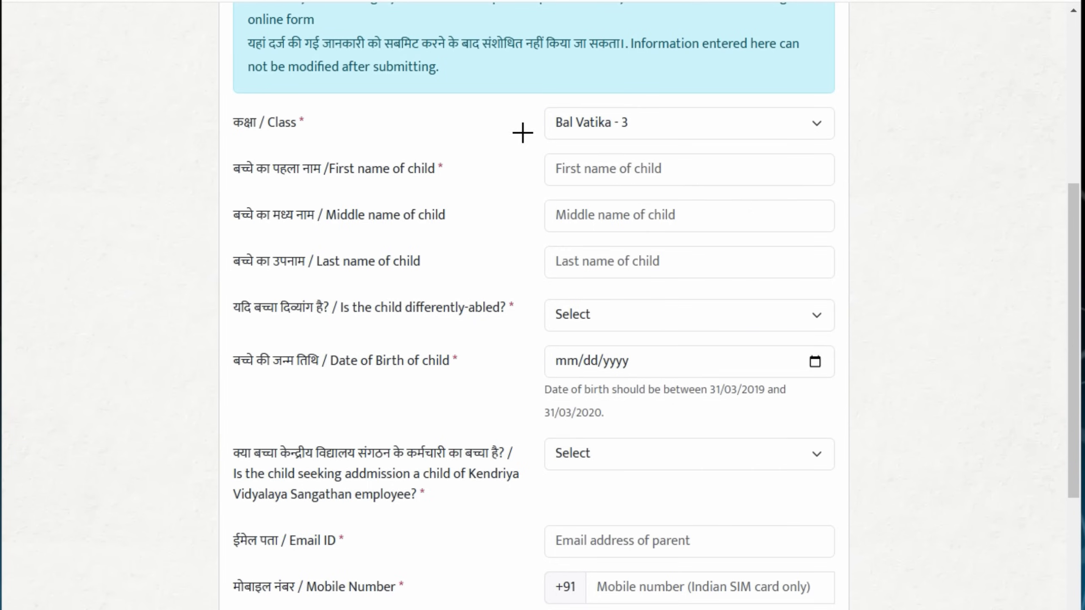
mouse_move(535, 145)
mouse_down()
mouse_move(589, 167)
mouse_move(812, 173)
mouse_up()
mouse_move(505, 175)
mouse_down()
mouse_move(646, 214)
mouse_move(813, 213)
mouse_up()
drag(525, 238, 830, 268)
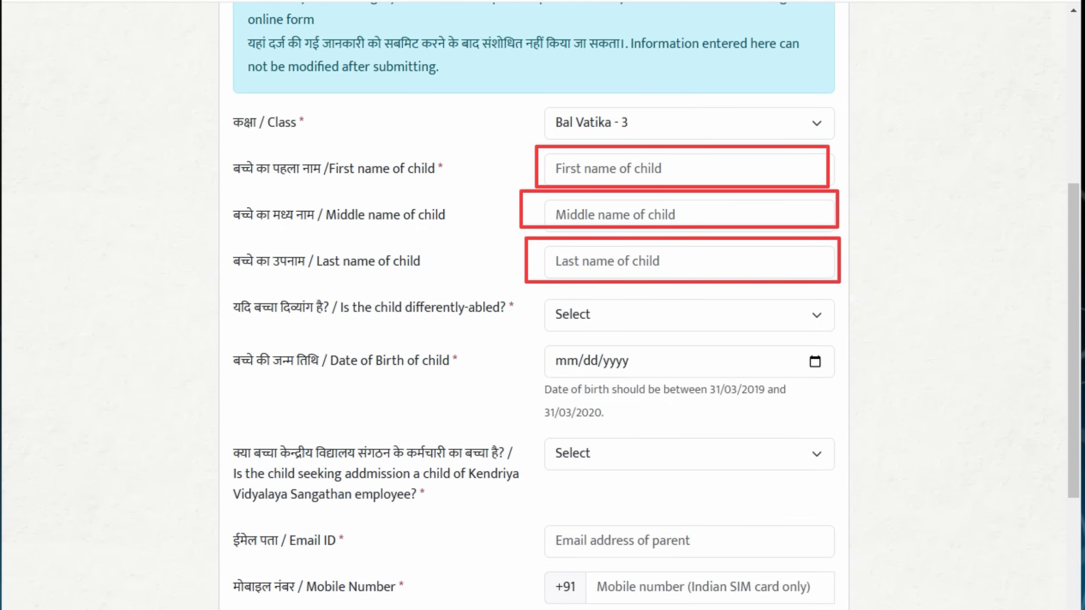
Mark the child as not differently-abled, with date of birth 11 March 2020
click(727, 319)
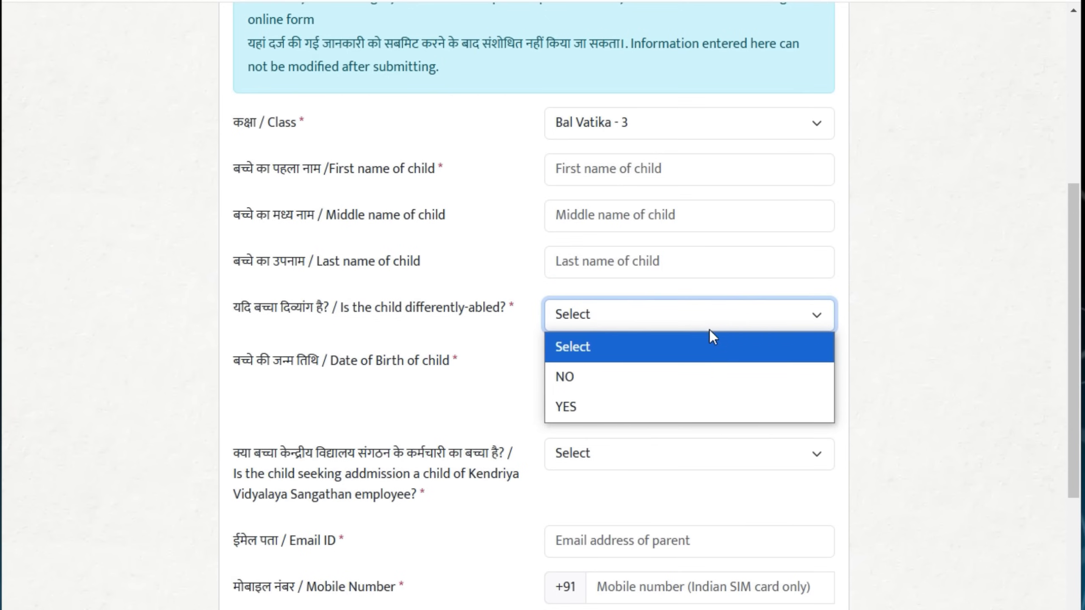
click(652, 380)
click(707, 361)
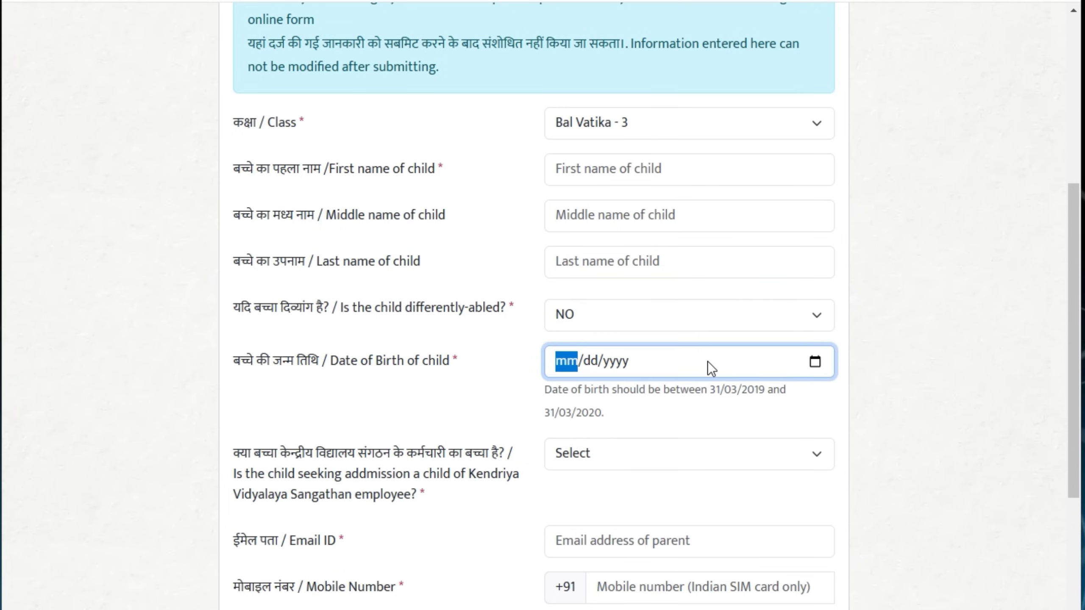
click(815, 361)
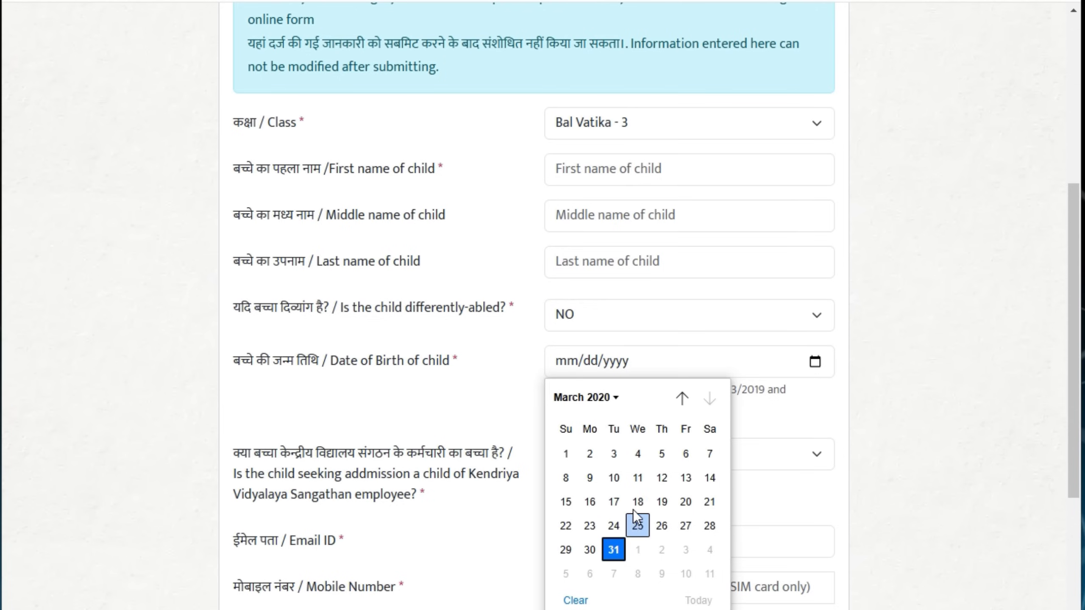
click(633, 487)
State the parent is not a KVS employee and mark the remaining form fields
click(753, 460)
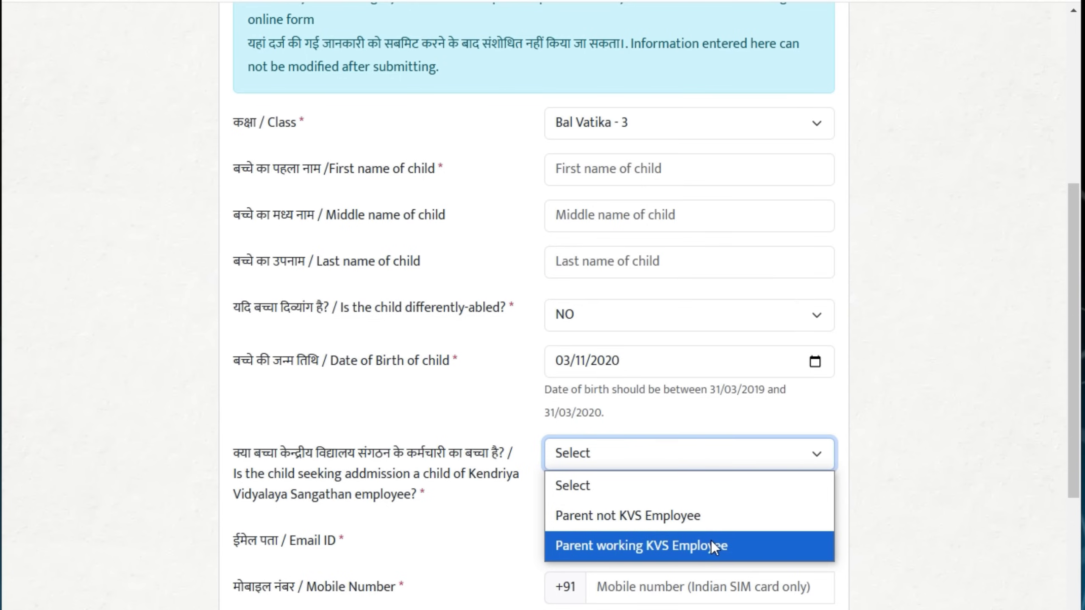
click(693, 524)
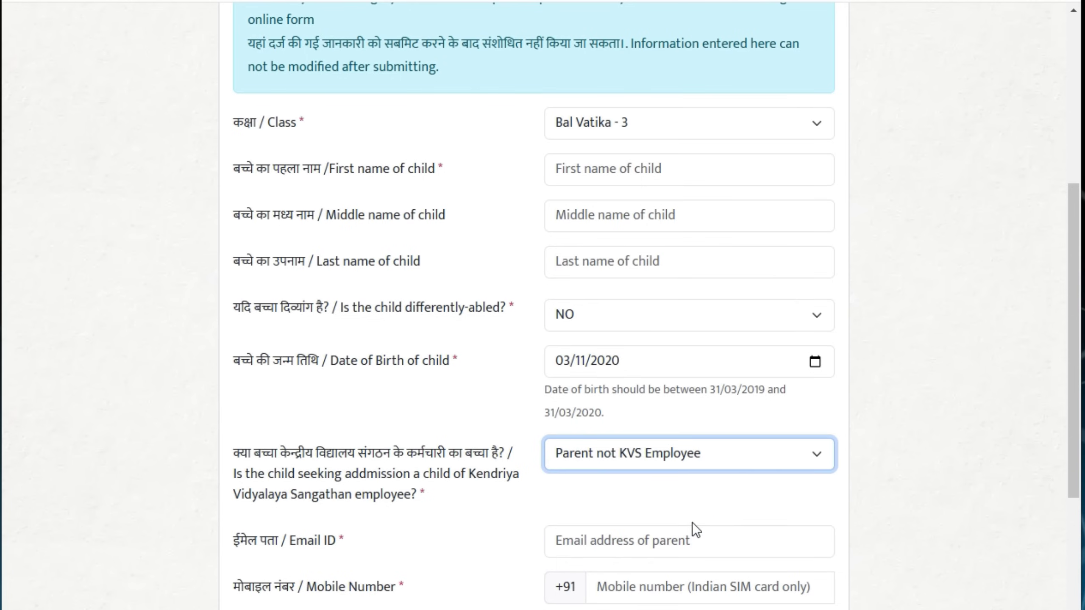
scroll(691, 522, down, 5)
mouse_move(516, 235)
mouse_down()
mouse_move(683, 269)
mouse_move(823, 271)
mouse_up()
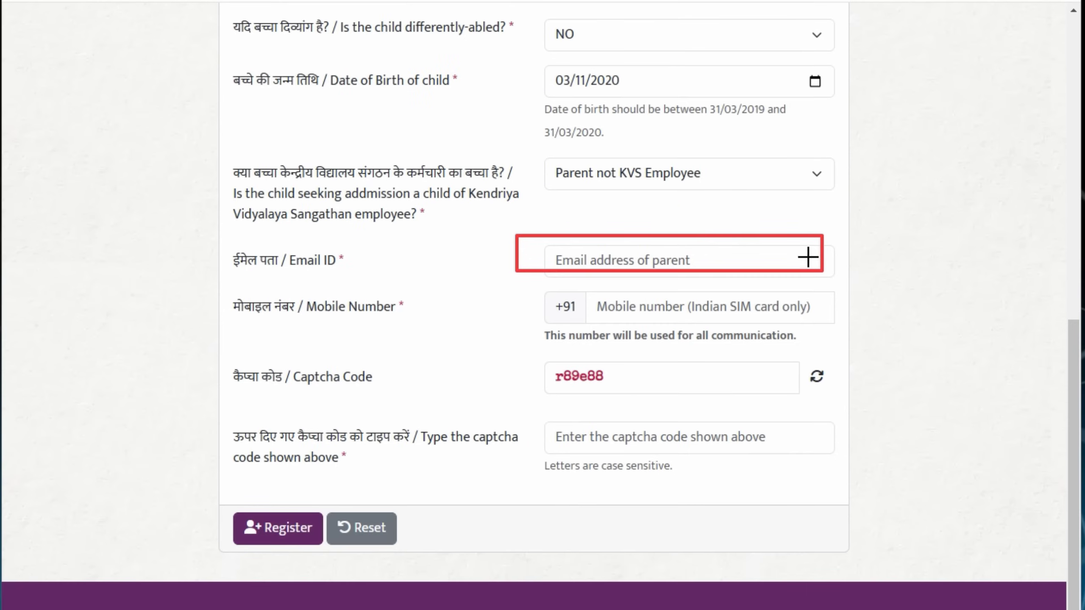
mouse_move(509, 275)
mouse_down()
mouse_move(513, 288)
mouse_move(841, 317)
mouse_up()
drag(535, 413, 802, 452)
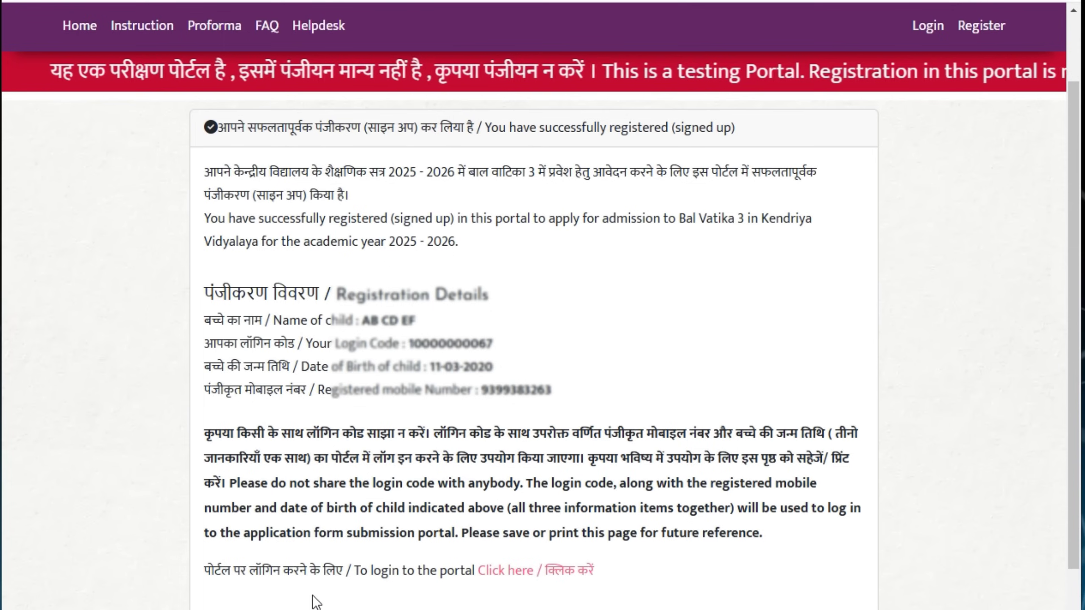
Go to the login page and sign in with the new Login Code
click(549, 581)
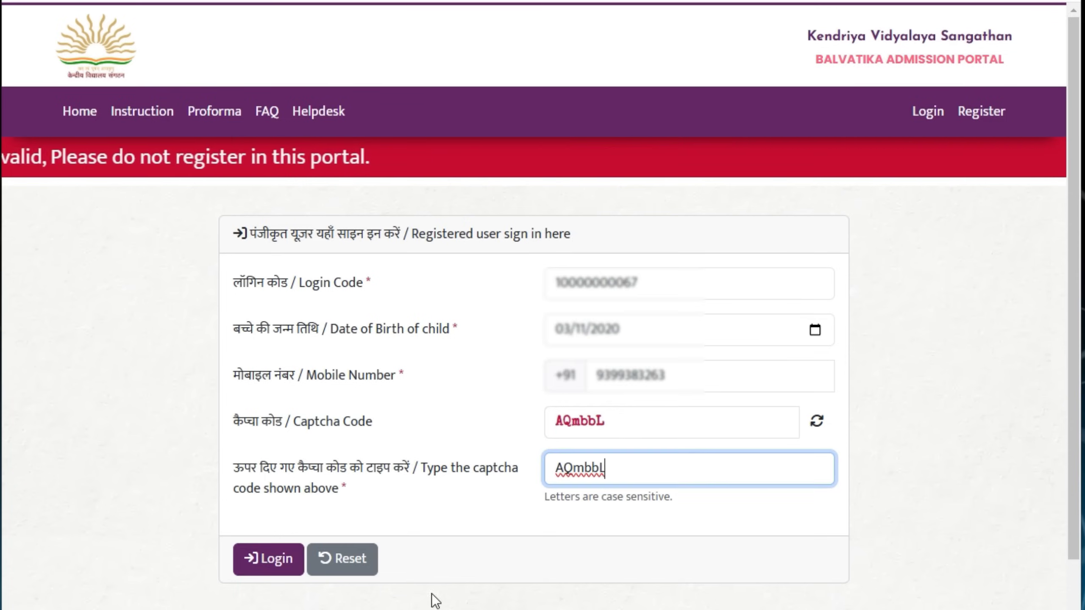
click(262, 570)
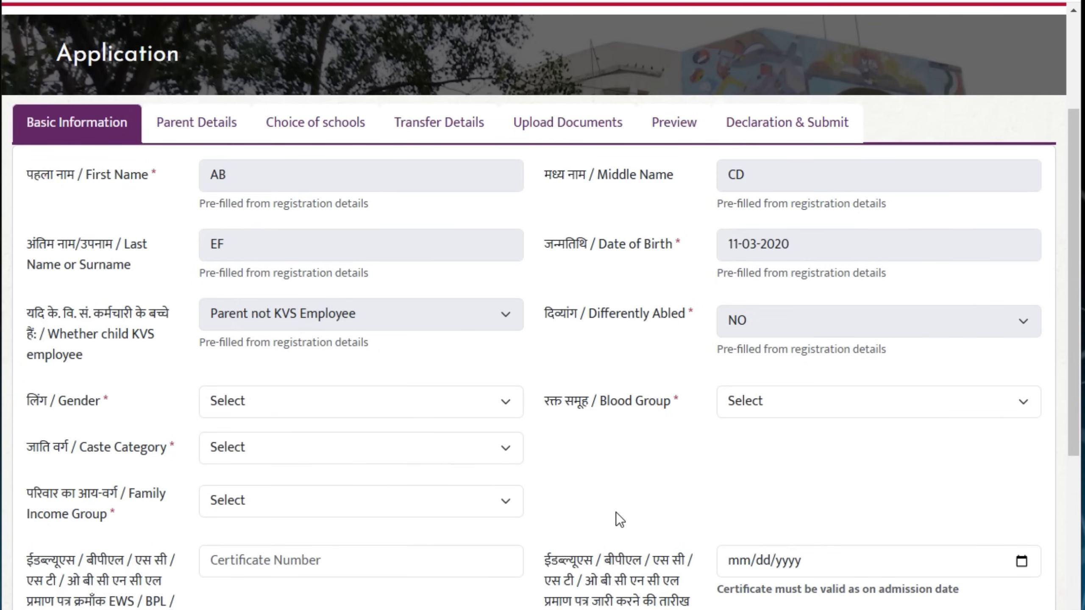
drag(10, 104, 140, 139)
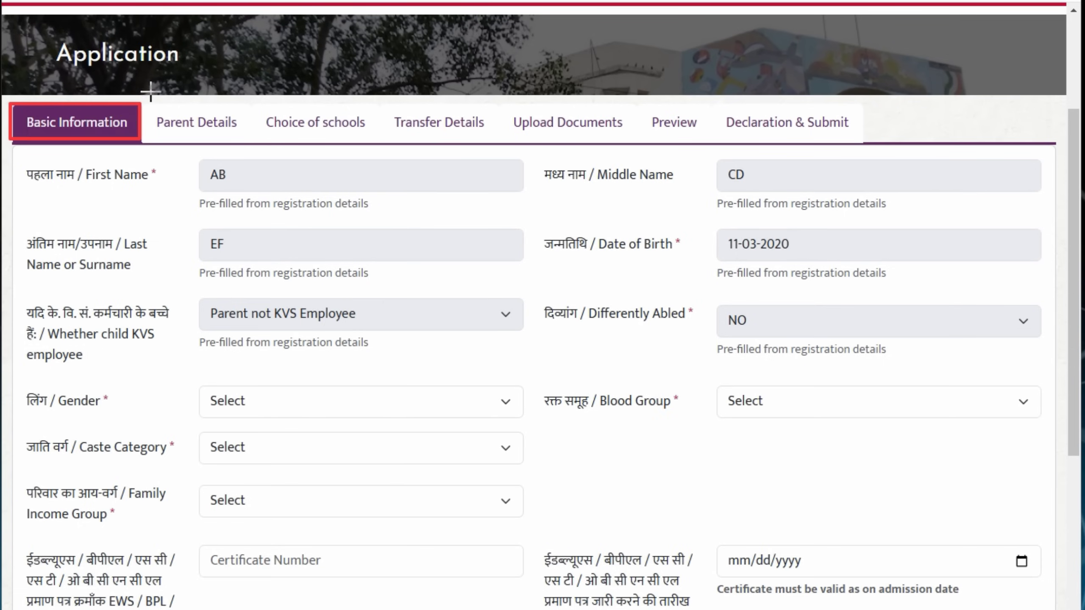
mouse_move(157, 99)
mouse_down()
mouse_move(200, 135)
mouse_move(237, 138)
mouse_move(260, 116)
mouse_move(360, 136)
mouse_up()
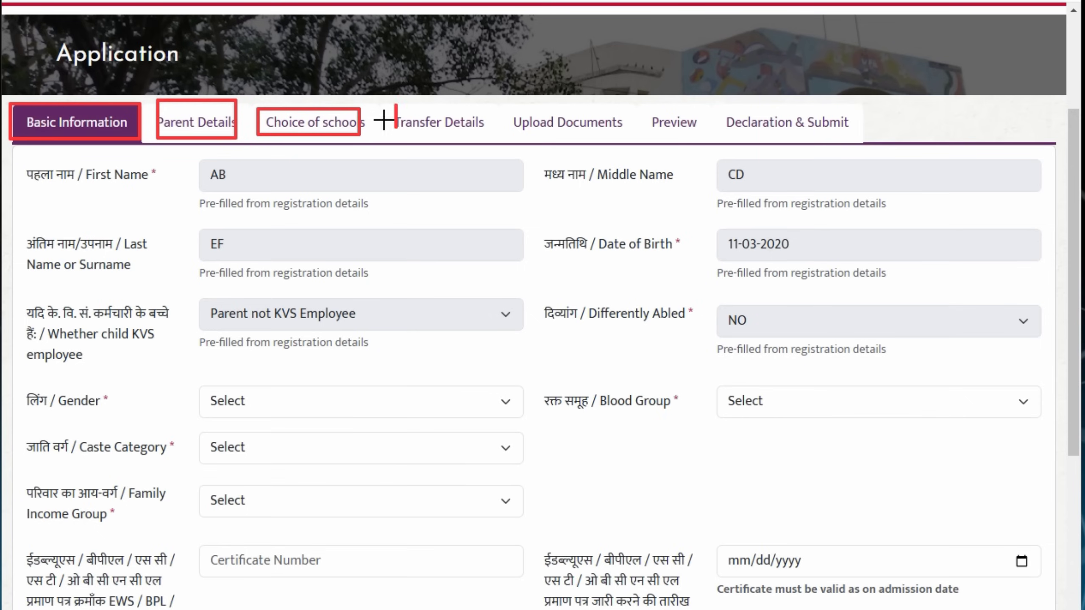
mouse_move(395, 104)
mouse_down()
mouse_move(503, 139)
mouse_move(537, 122)
mouse_move(640, 137)
mouse_move(866, 136)
mouse_up()
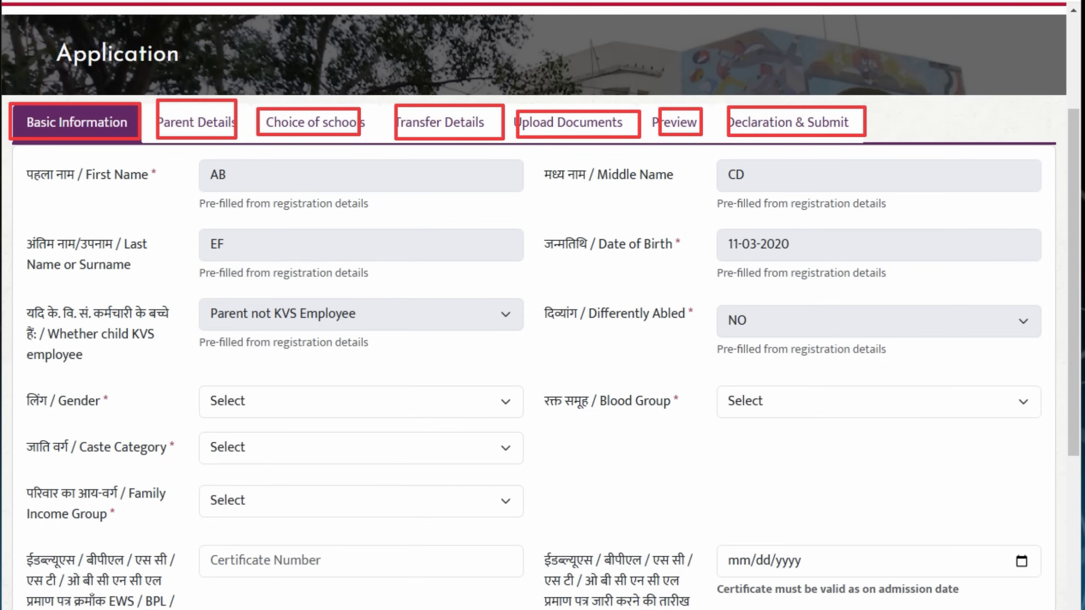
key(ctrl+z)
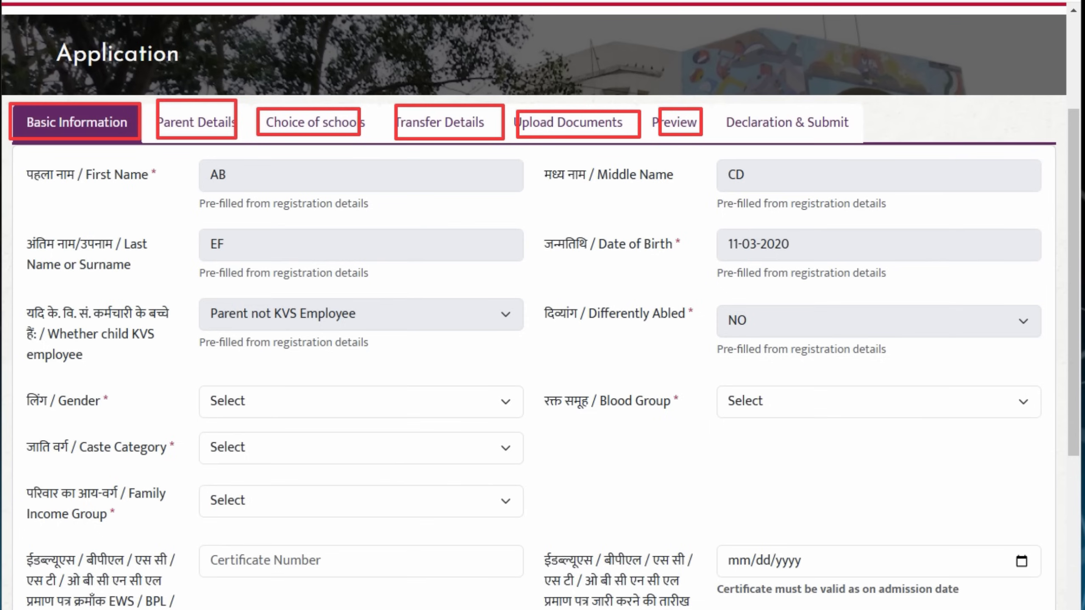
key(ctrl+z)
key(ctrl+z)
key(ctrl+z)
key(ctrl+z)
key(ctrl+z)
key(ctrl+z)
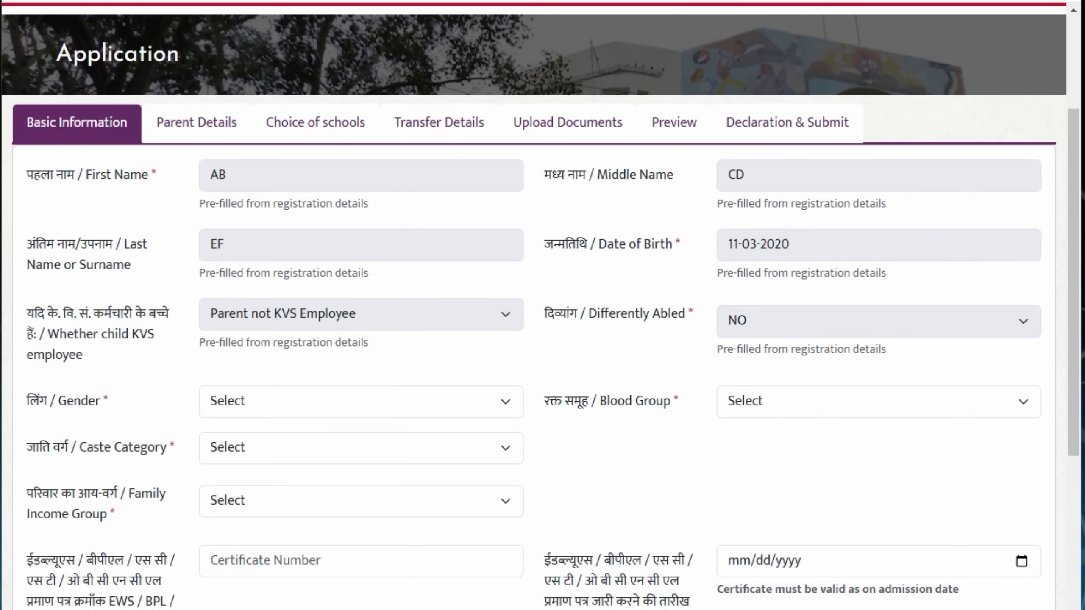
Choose Male for gender, SC for caste category, and Below Poverty Line (BPL) for income group
click(487, 406)
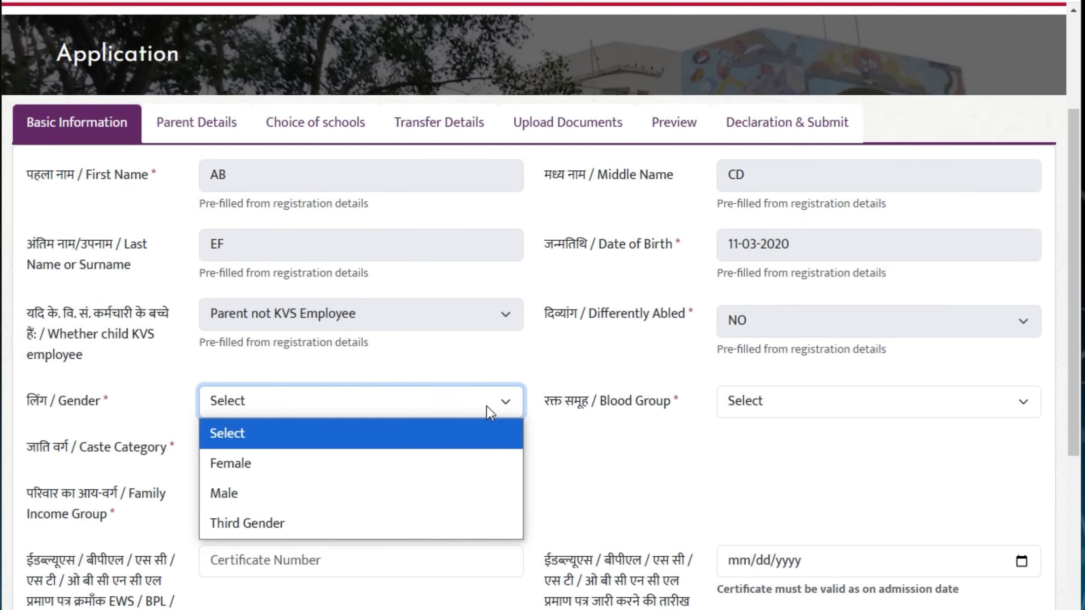
click(432, 496)
click(502, 455)
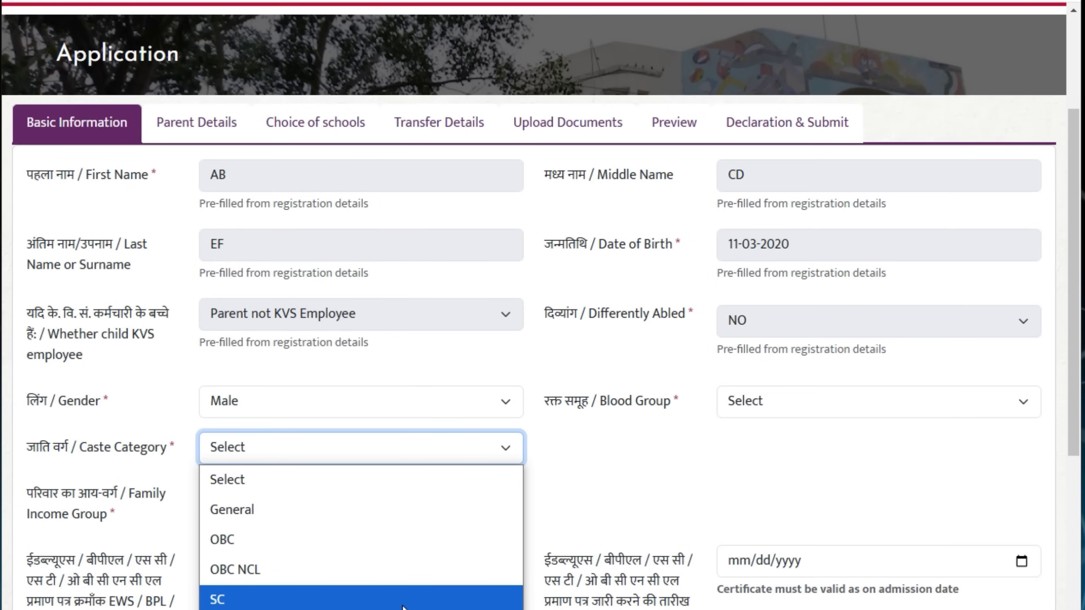
click(402, 600)
click(476, 445)
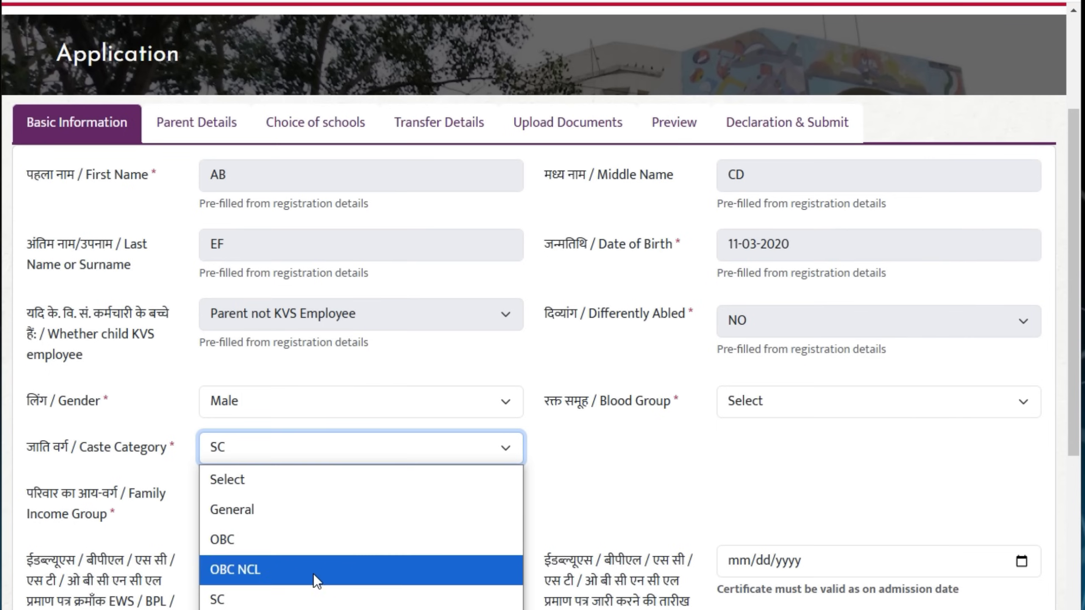
click(294, 599)
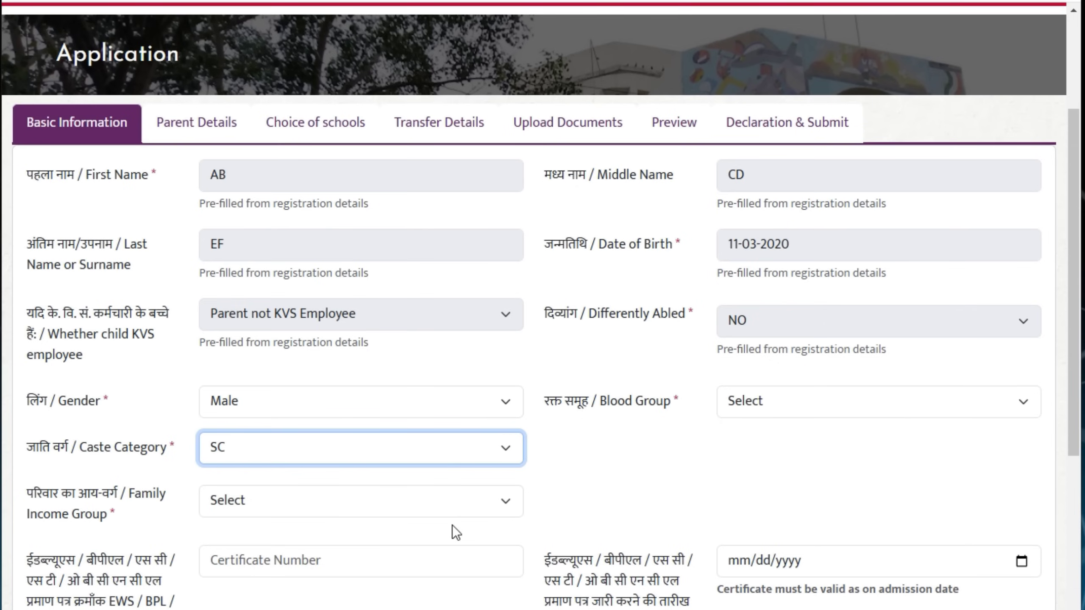
click(473, 508)
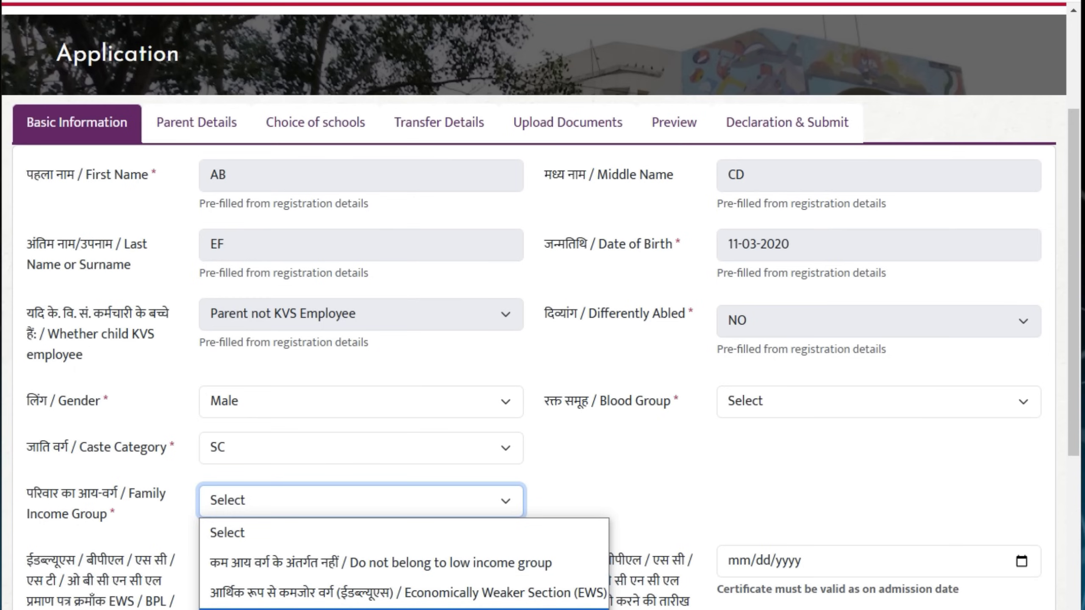
click(384, 609)
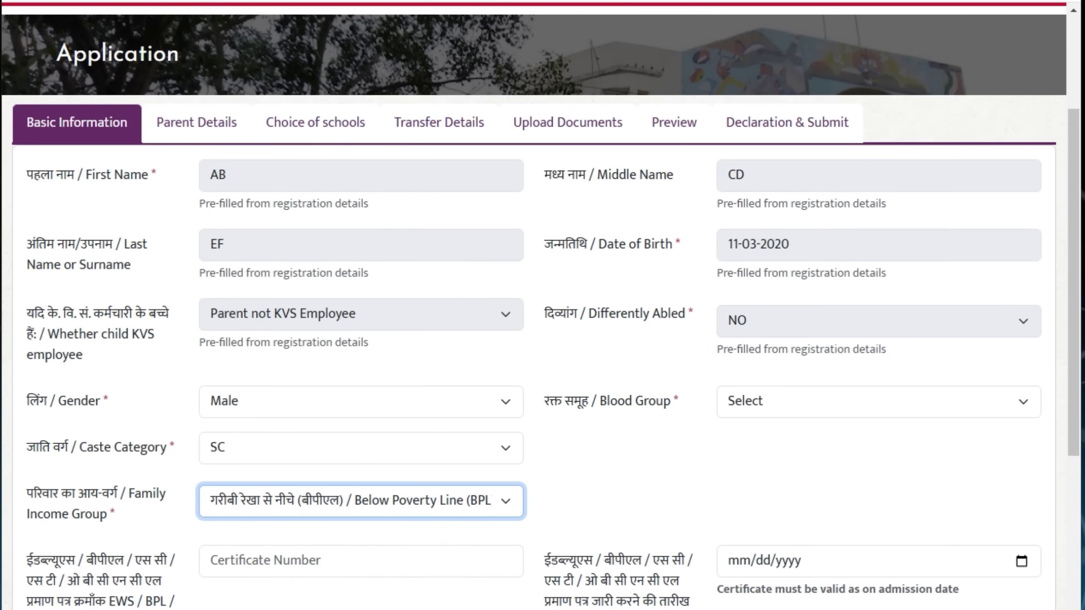
scroll(395, 584, down, 2)
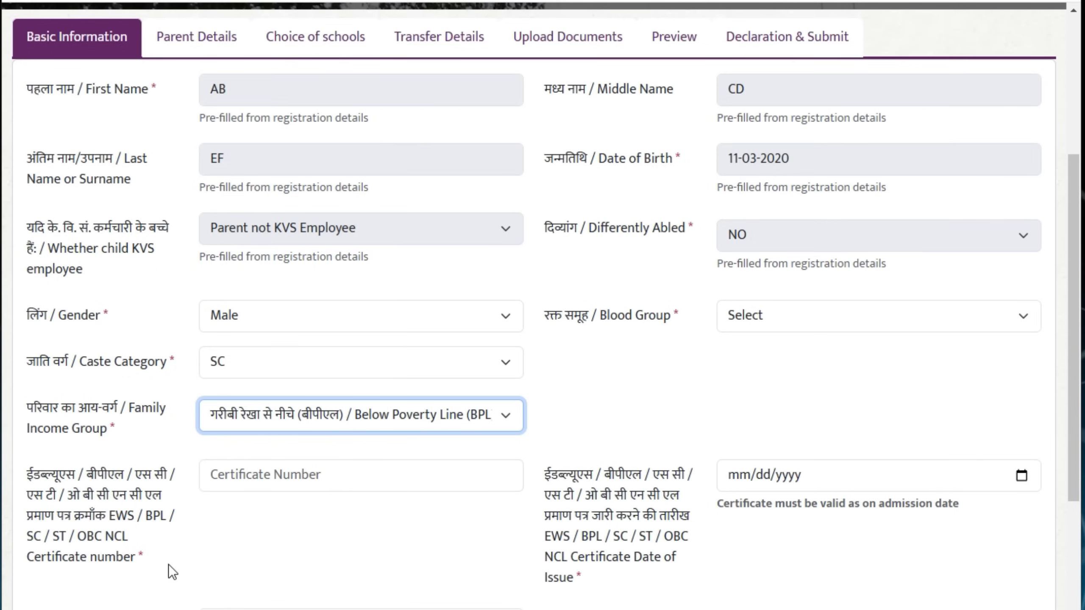
Enter certificate 123456, issue date 06/14/2022, issuing authority and blood group O+, then save
click(318, 473)
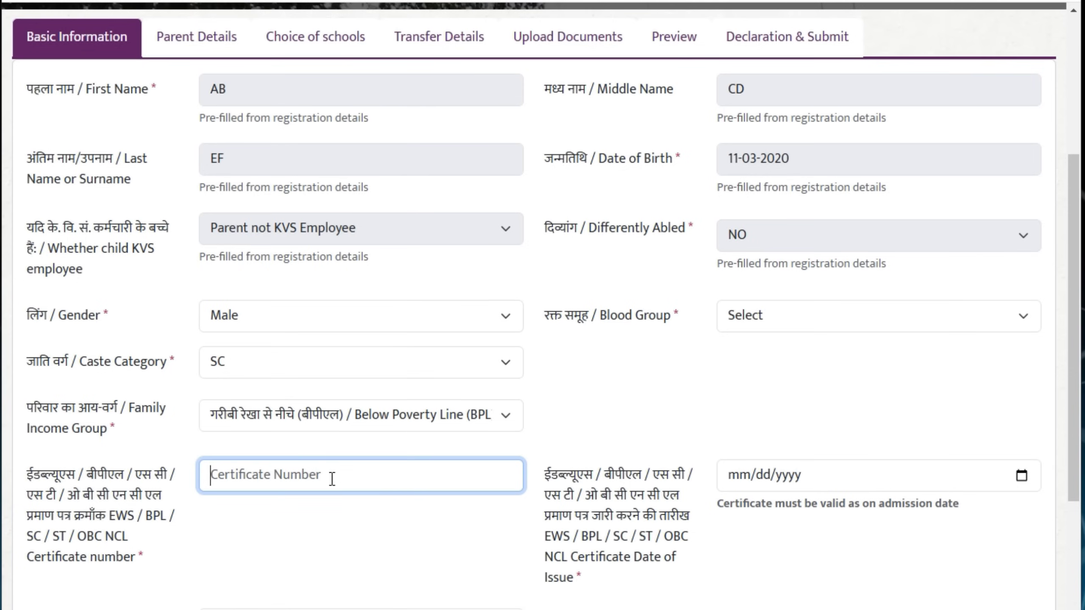
scroll(332, 479, down, 2)
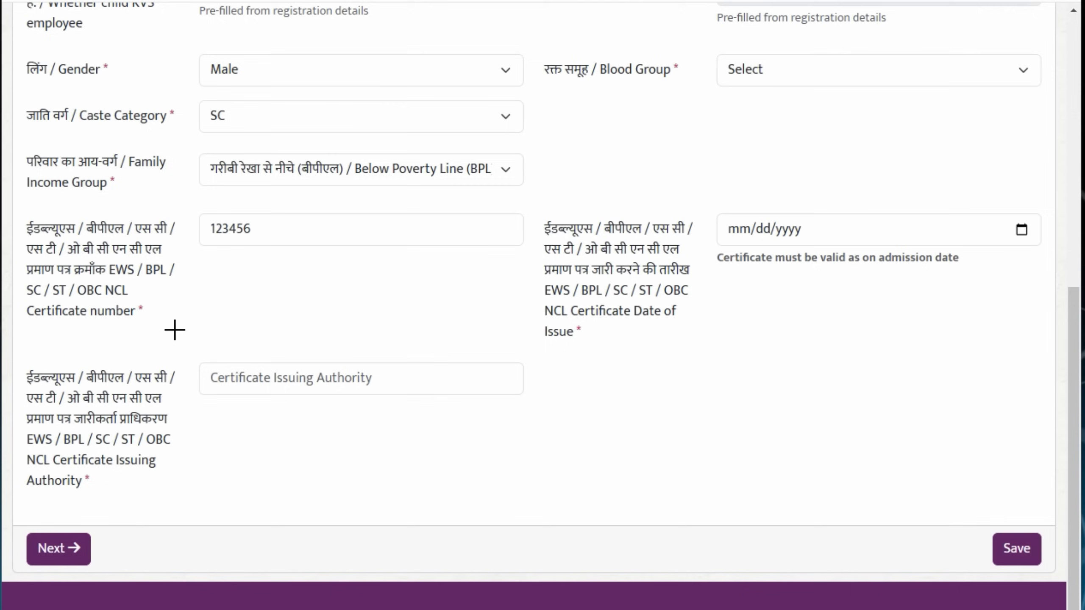
mouse_move(185, 347)
mouse_down()
mouse_move(392, 403)
mouse_move(529, 399)
mouse_up()
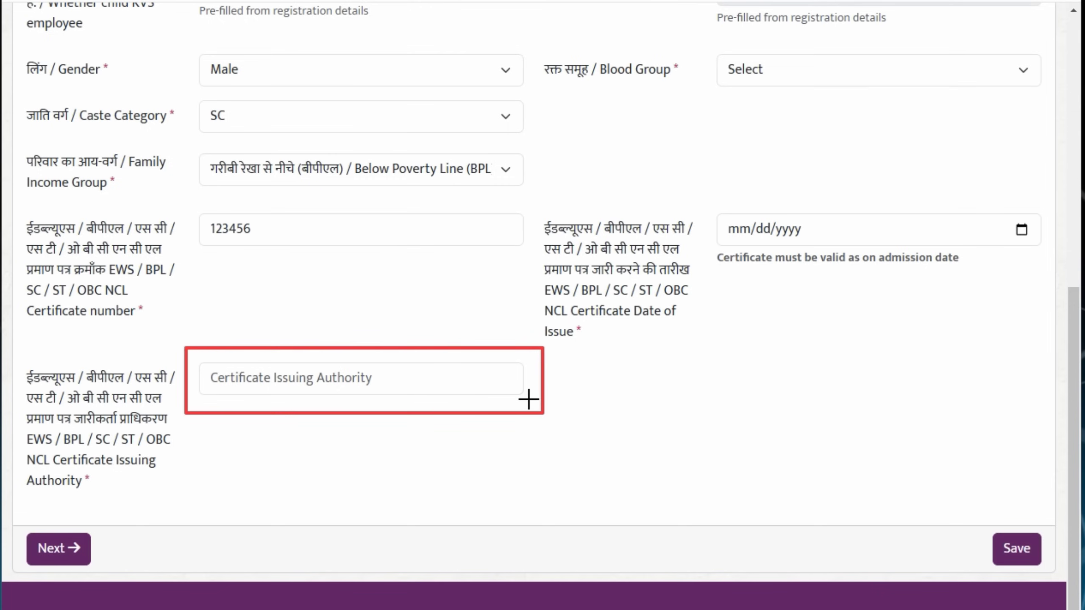
mouse_move(712, 201)
mouse_down()
mouse_move(849, 235)
mouse_move(1041, 248)
mouse_up()
mouse_move(698, 43)
mouse_down()
mouse_move(861, 94)
mouse_move(1000, 88)
mouse_up()
key(Escape)
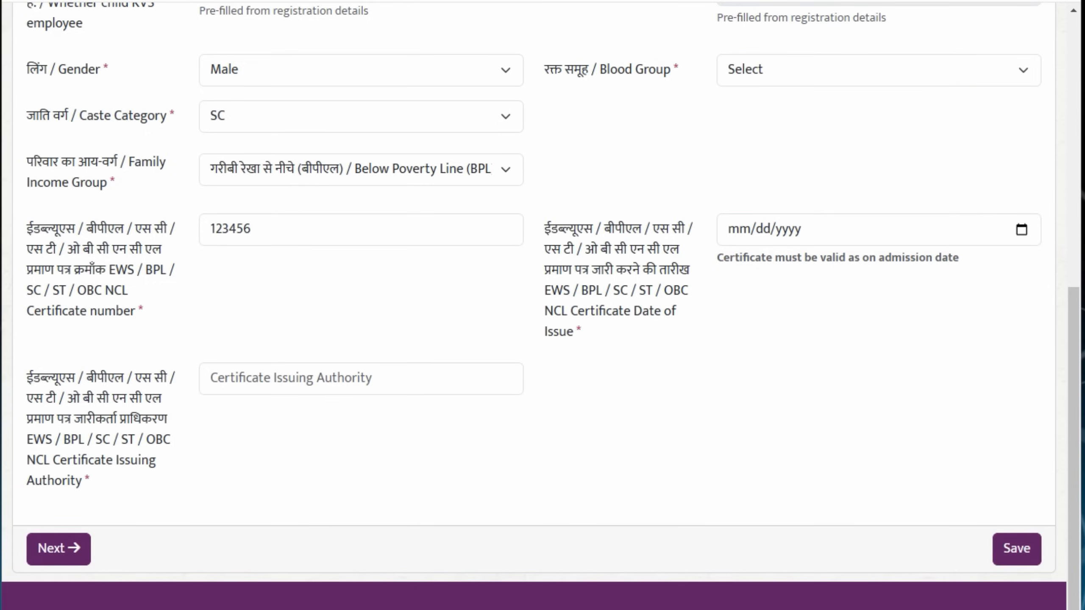
drag(947, 517, 1064, 572)
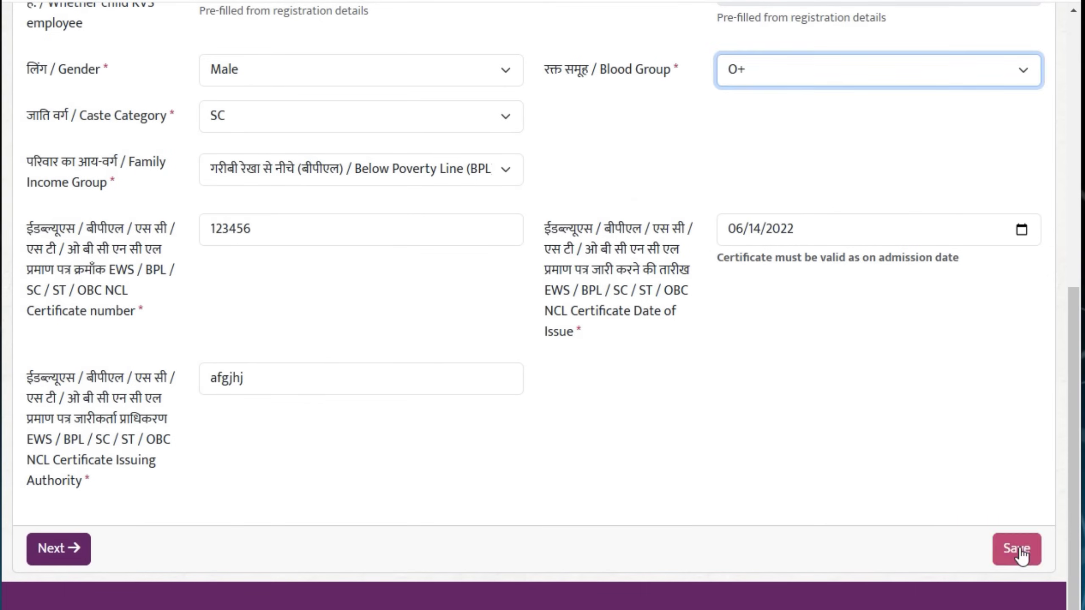
click(1023, 551)
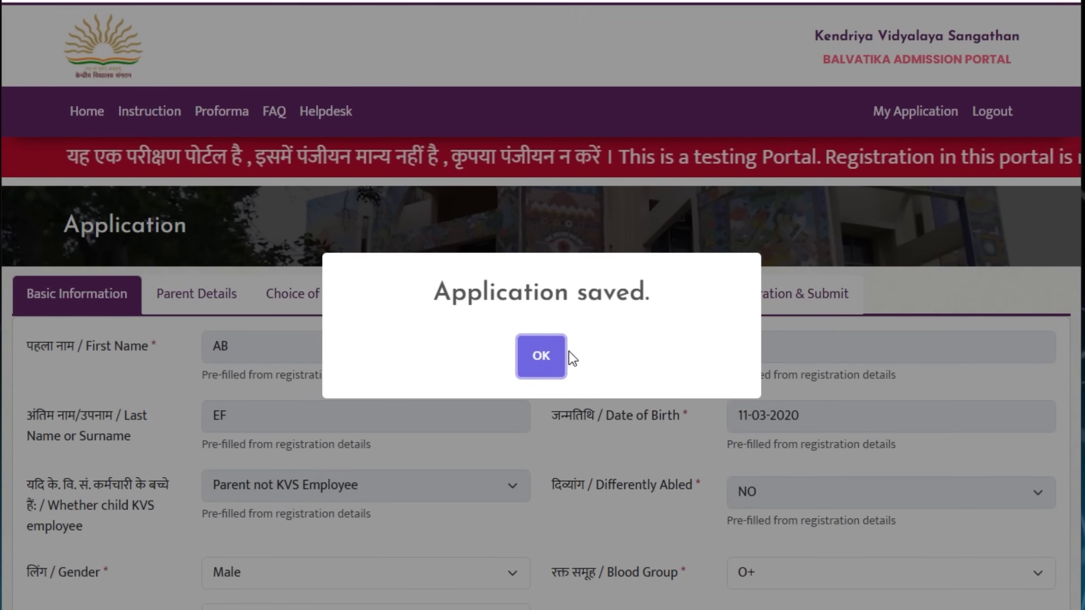
Acknowledge the 'Application saved' message and go to Parent Details
click(551, 355)
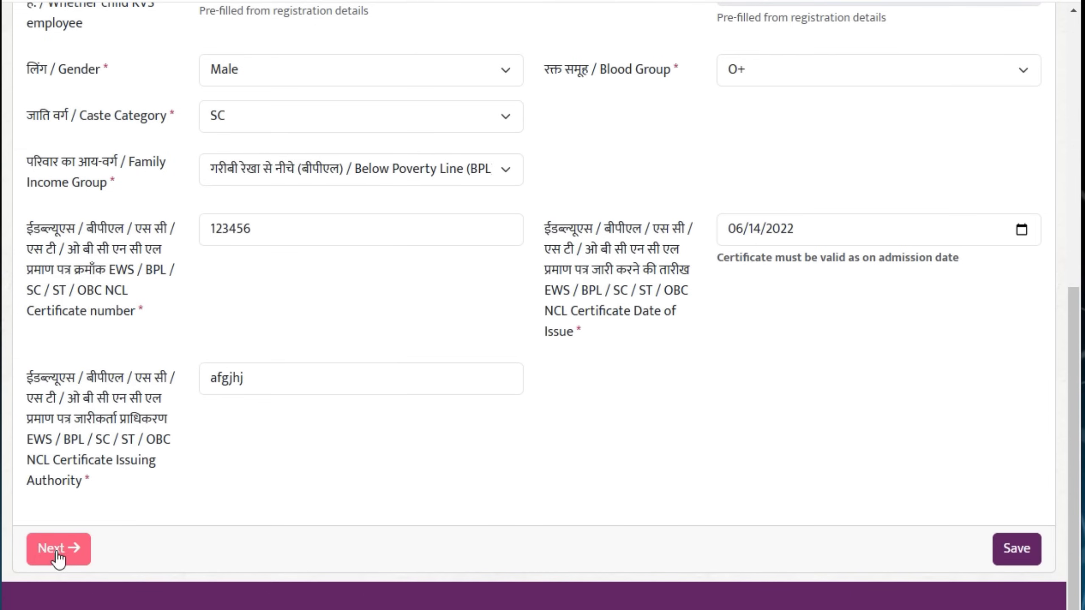
click(58, 551)
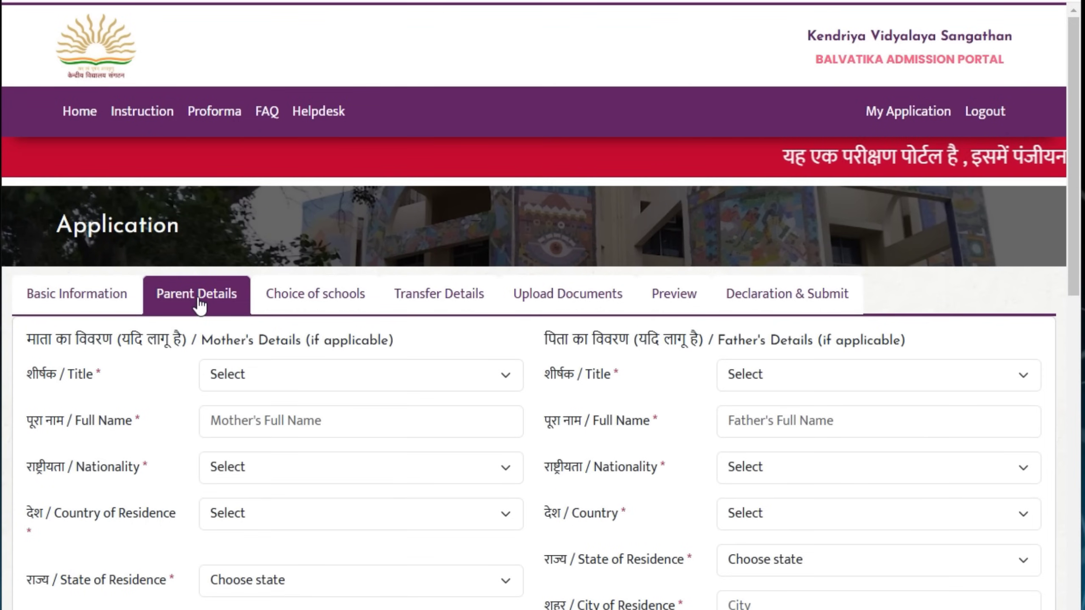
scroll(298, 435, down, 5)
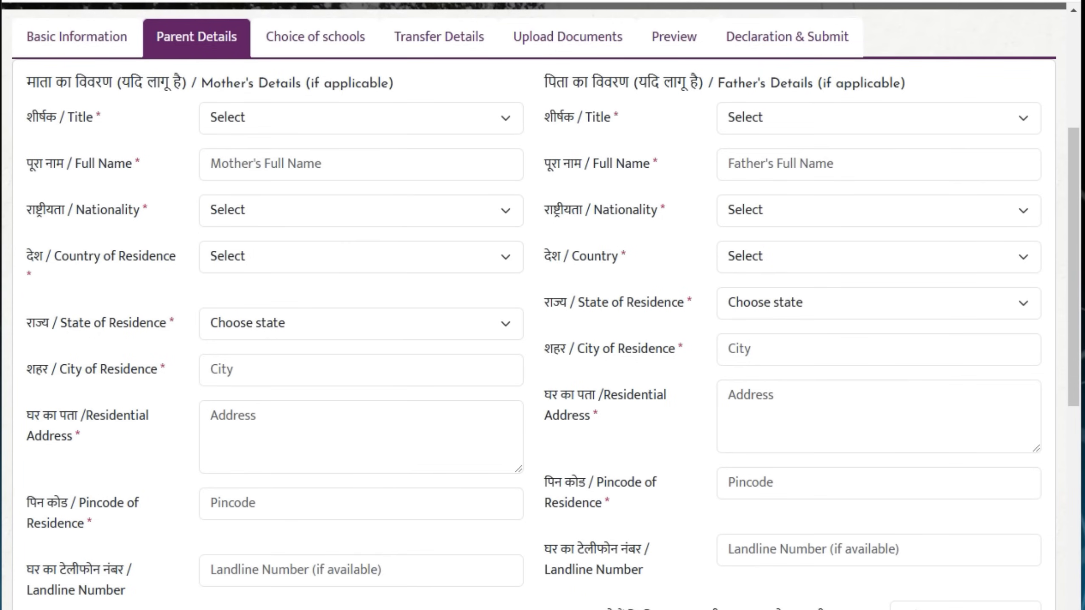
Highlight each field of the Mother's and Father's Details forms with annotation boxes
mouse_move(21, 72)
mouse_down()
mouse_move(42, 92)
mouse_move(272, 93)
mouse_up()
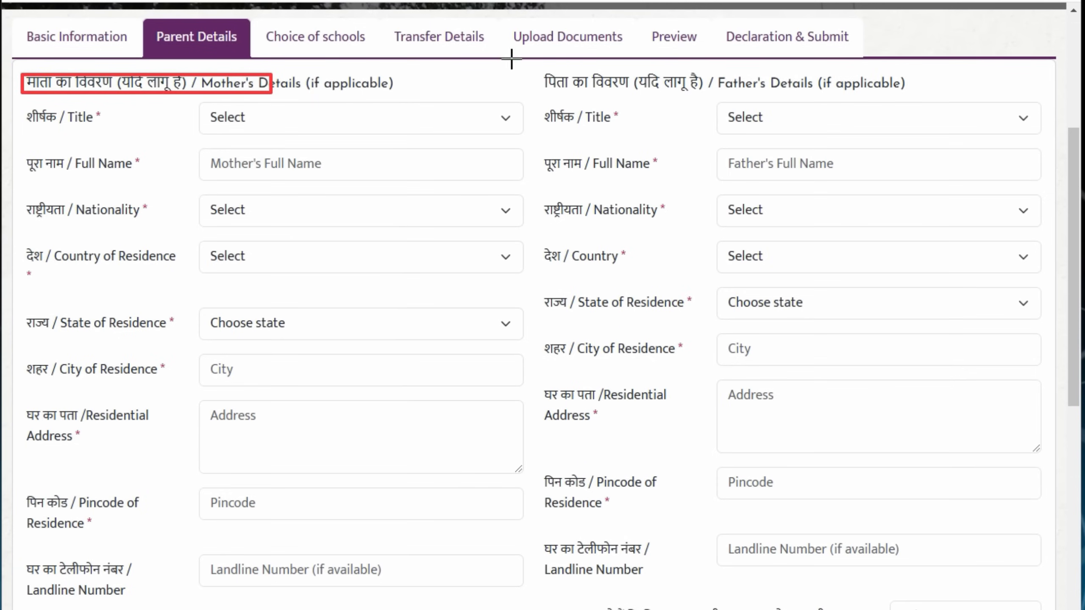
mouse_move(530, 72)
mouse_down()
mouse_move(551, 90)
mouse_move(915, 96)
mouse_up()
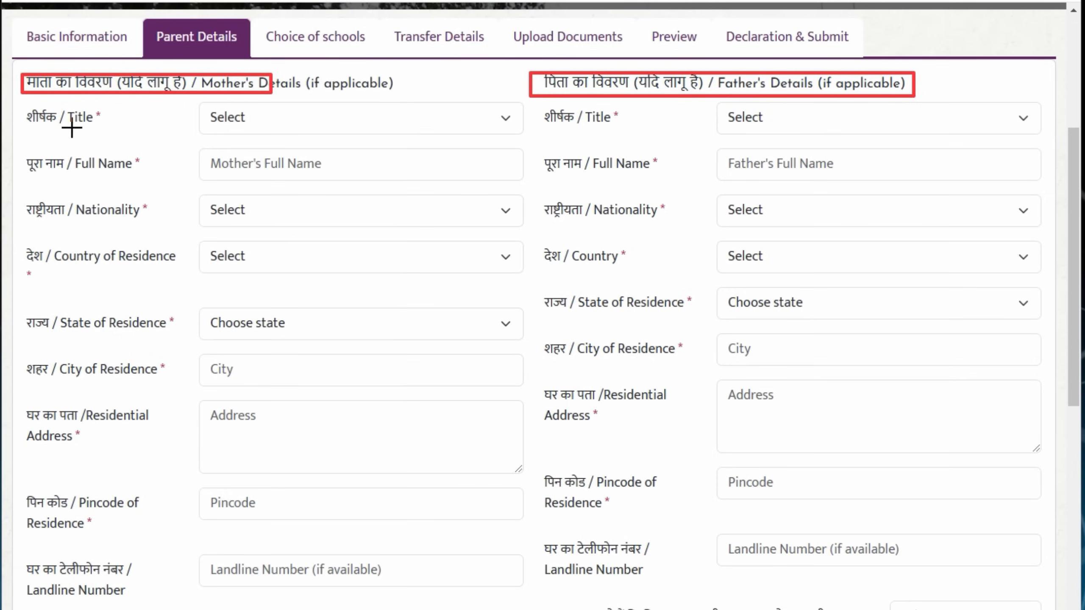
drag(162, 102, 432, 135)
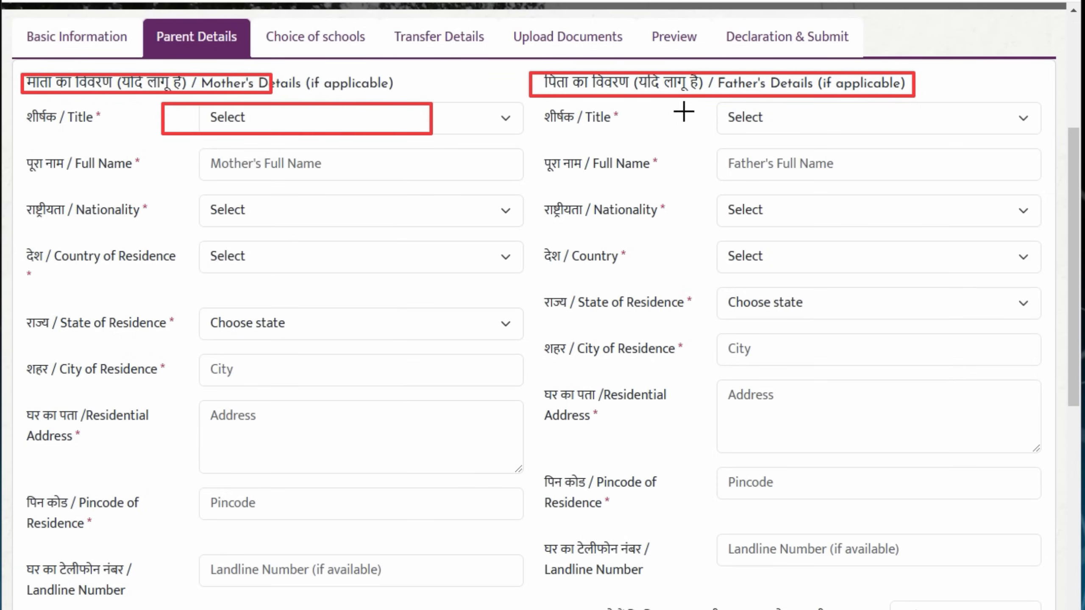
drag(698, 105, 890, 135)
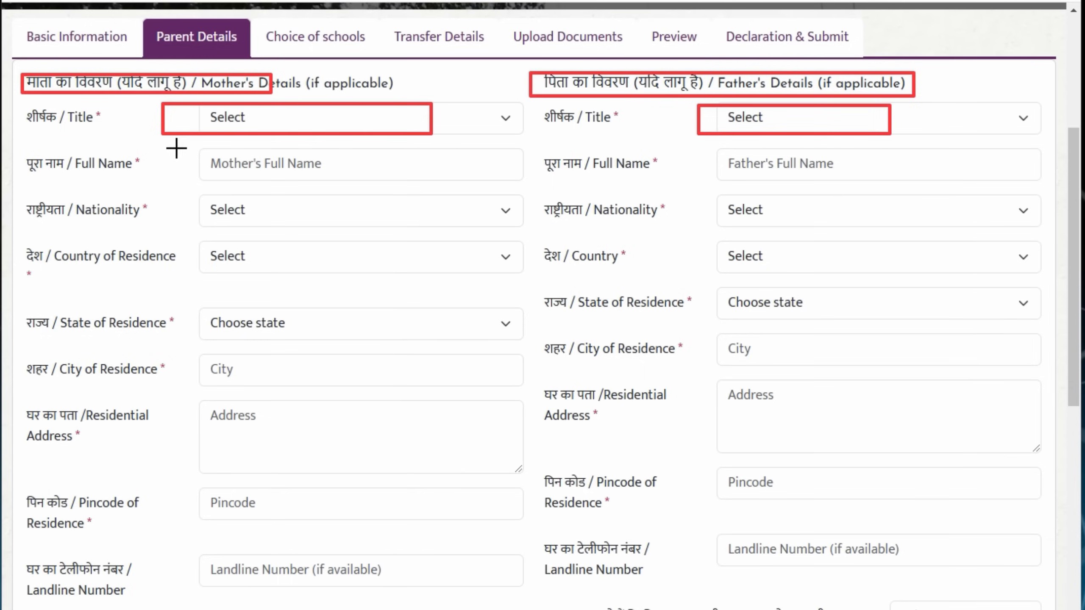
mouse_move(173, 156)
mouse_down()
mouse_move(192, 171)
mouse_move(423, 186)
mouse_up()
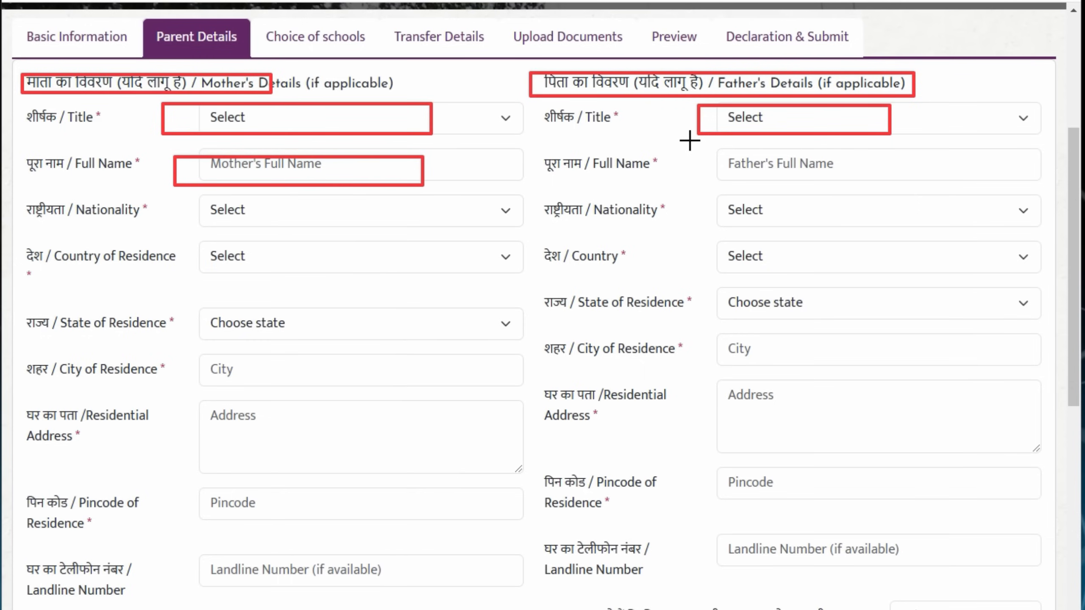
drag(703, 153, 889, 178)
mouse_move(183, 203)
mouse_down()
mouse_move(226, 218)
mouse_move(496, 212)
mouse_up()
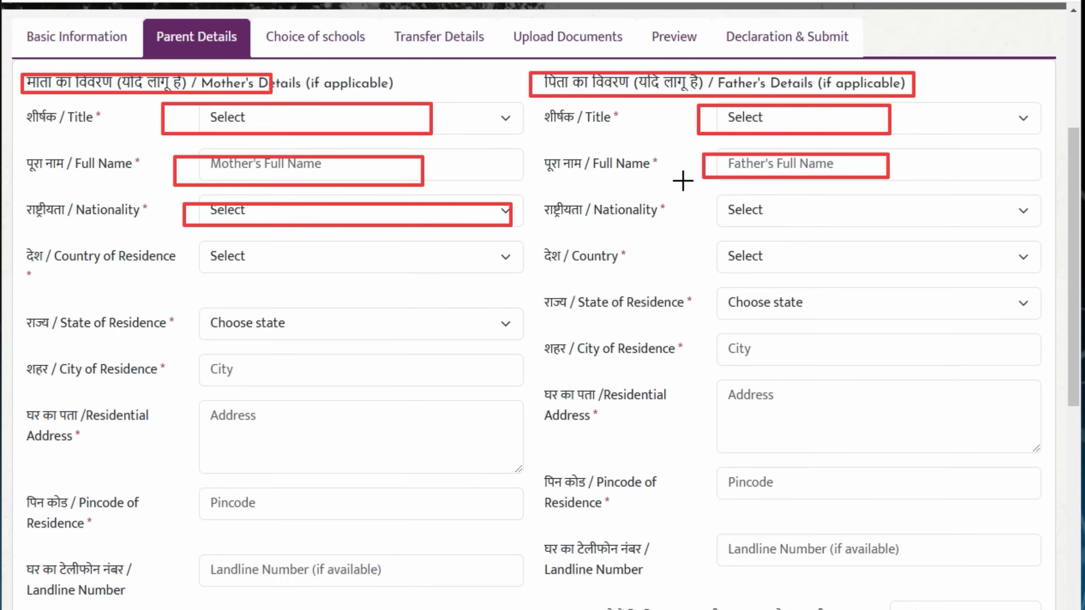
mouse_move(696, 193)
mouse_down()
mouse_move(717, 211)
mouse_move(966, 227)
mouse_up()
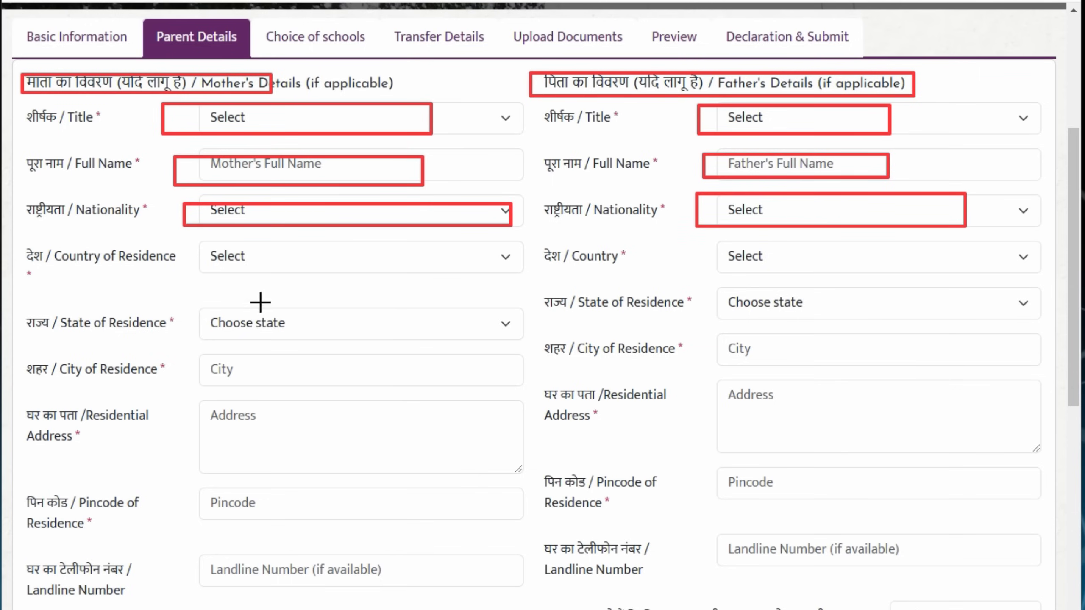
mouse_move(191, 250)
mouse_down()
mouse_move(332, 271)
mouse_move(419, 264)
mouse_up()
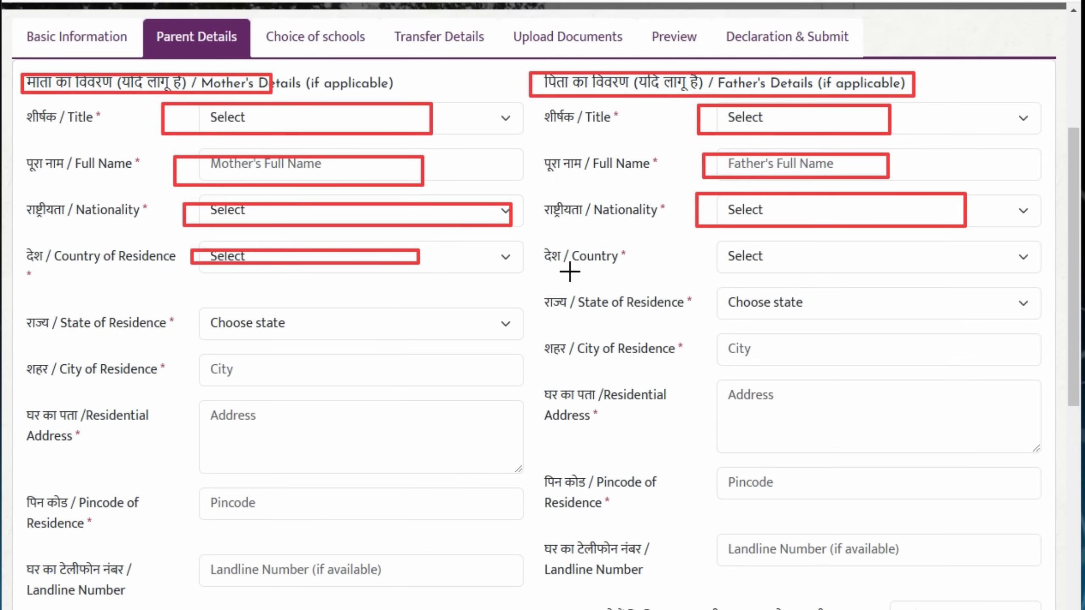
drag(712, 253, 899, 253)
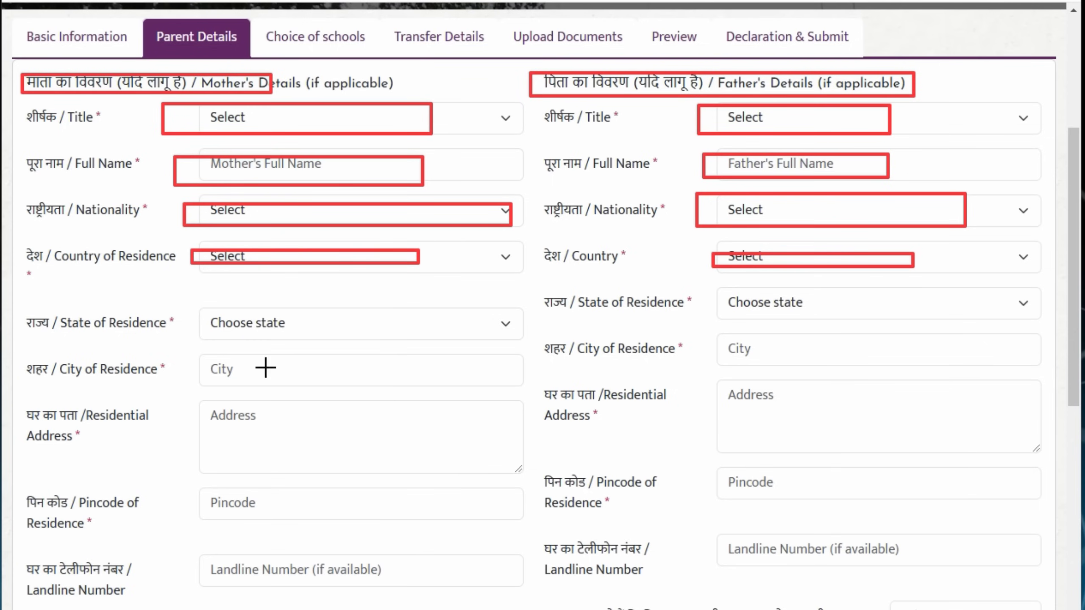
drag(198, 313, 390, 314)
drag(728, 299, 870, 302)
drag(202, 361, 314, 384)
mouse_move(728, 341)
mouse_down()
mouse_move(735, 363)
mouse_move(816, 371)
mouse_up()
mouse_move(277, 426)
mouse_down()
mouse_move(277, 445)
mouse_move(447, 457)
mouse_up()
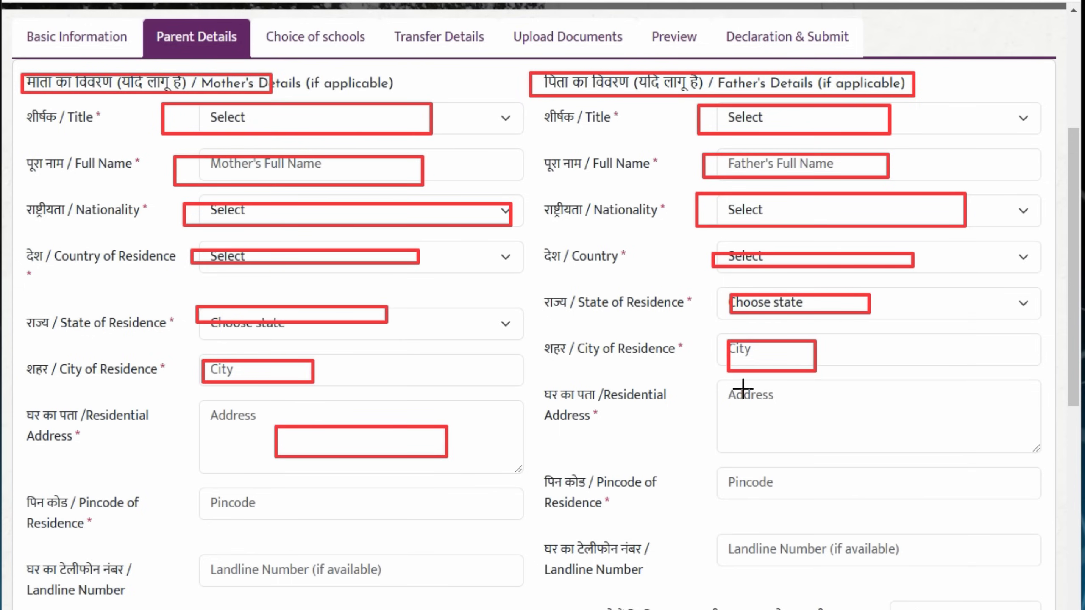
drag(755, 402, 918, 426)
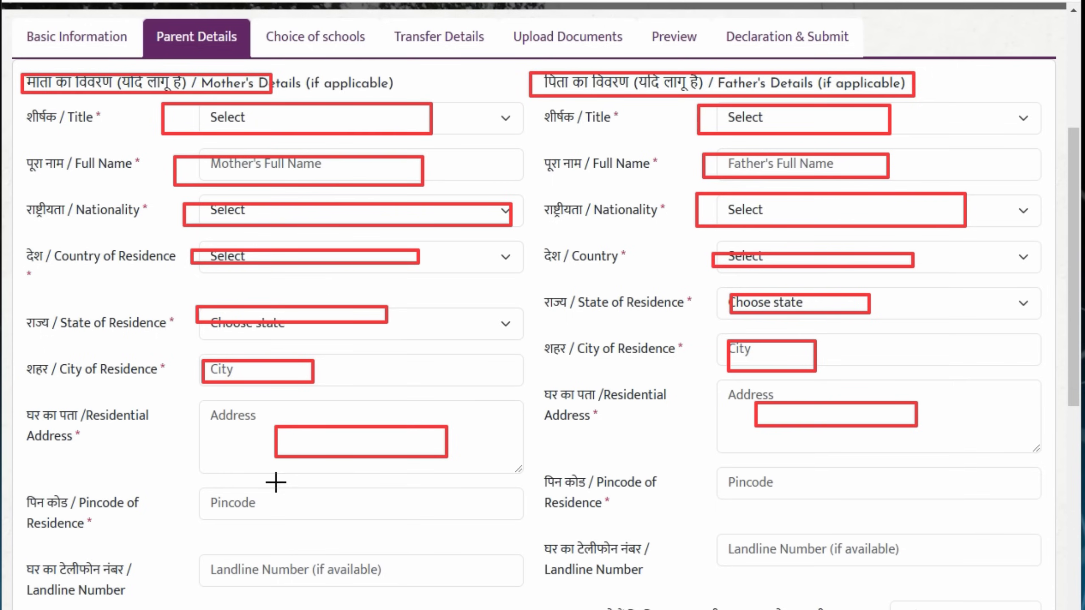
drag(289, 496, 409, 513)
mouse_move(774, 468)
mouse_down()
mouse_move(918, 490)
mouse_move(904, 486)
mouse_up()
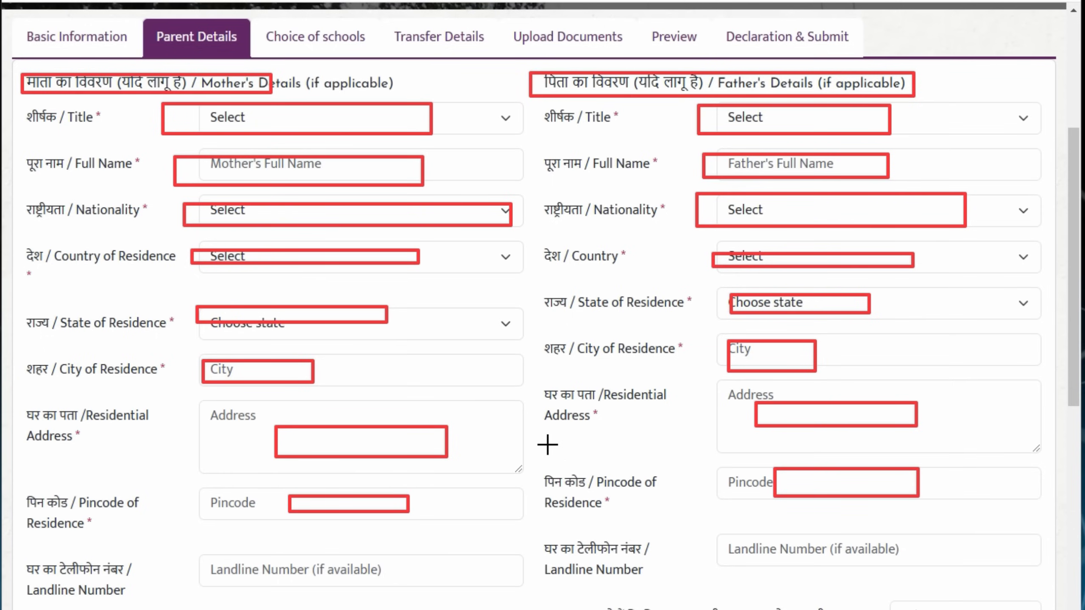
scroll(175, 24, down, 10)
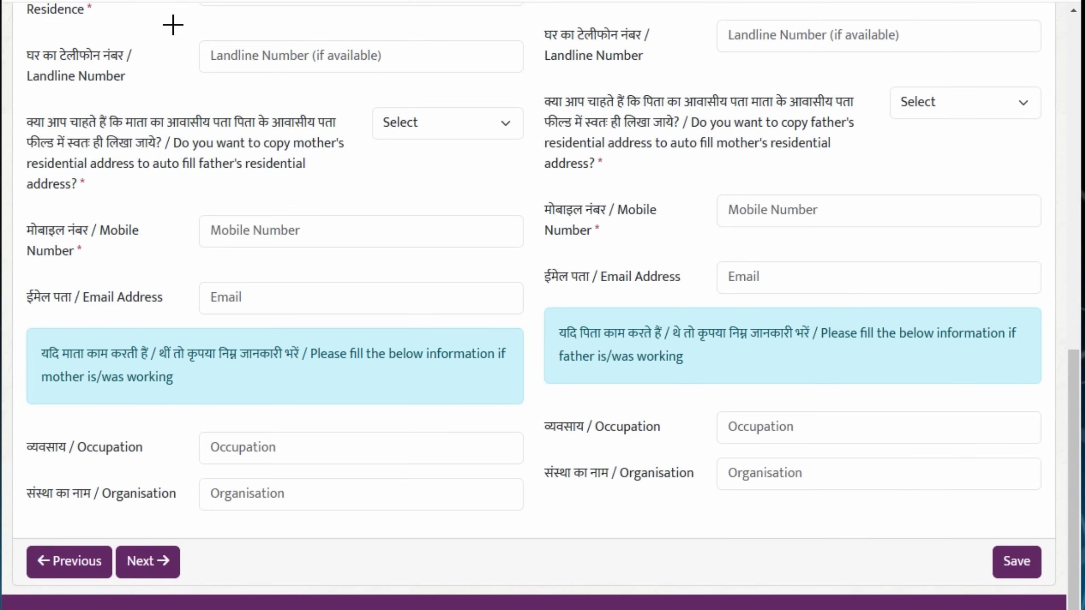
drag(187, 37, 434, 70)
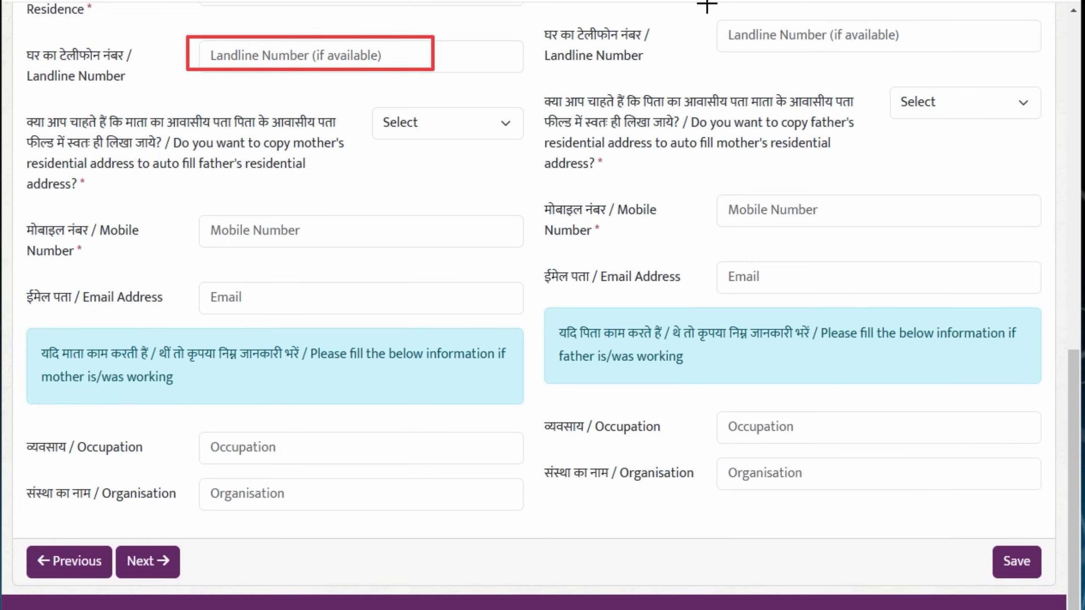
mouse_move(720, 18)
mouse_down()
mouse_move(966, 34)
mouse_move(980, 45)
mouse_up()
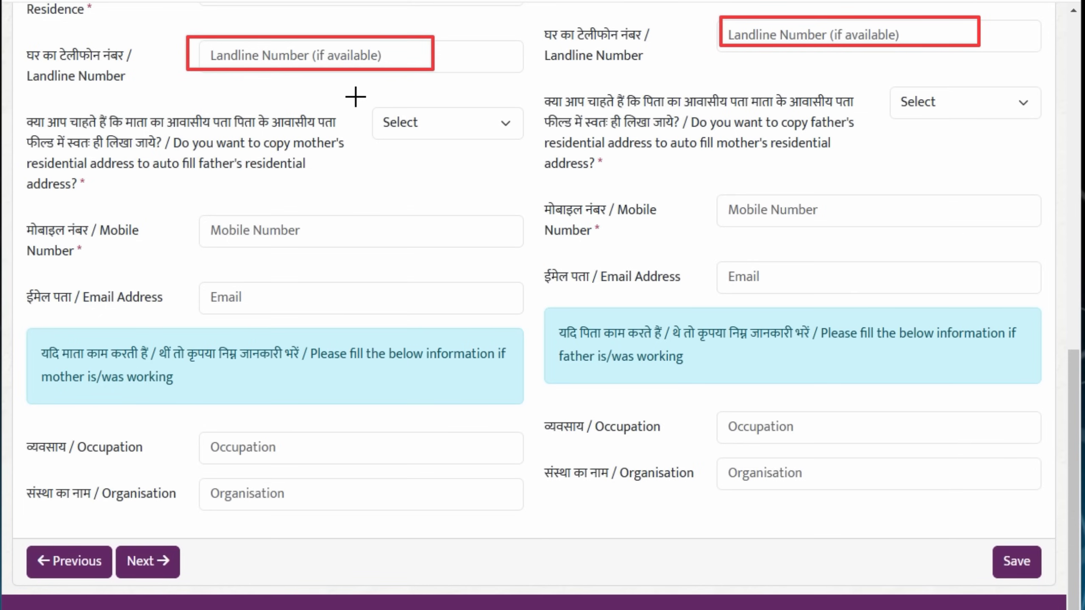
drag(21, 99, 481, 169)
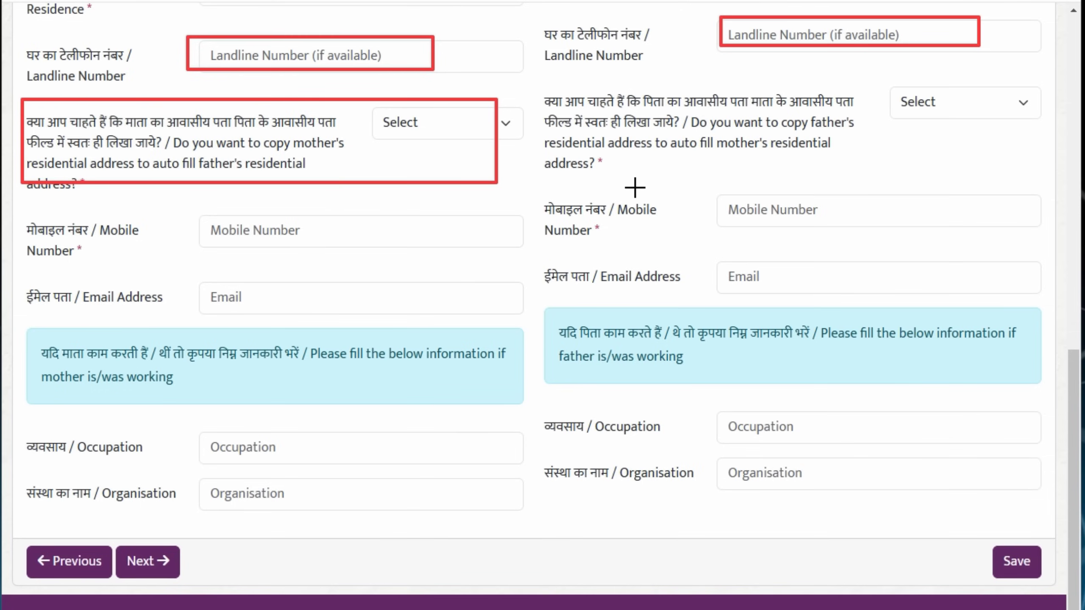
drag(192, 208, 483, 243)
drag(692, 186, 983, 230)
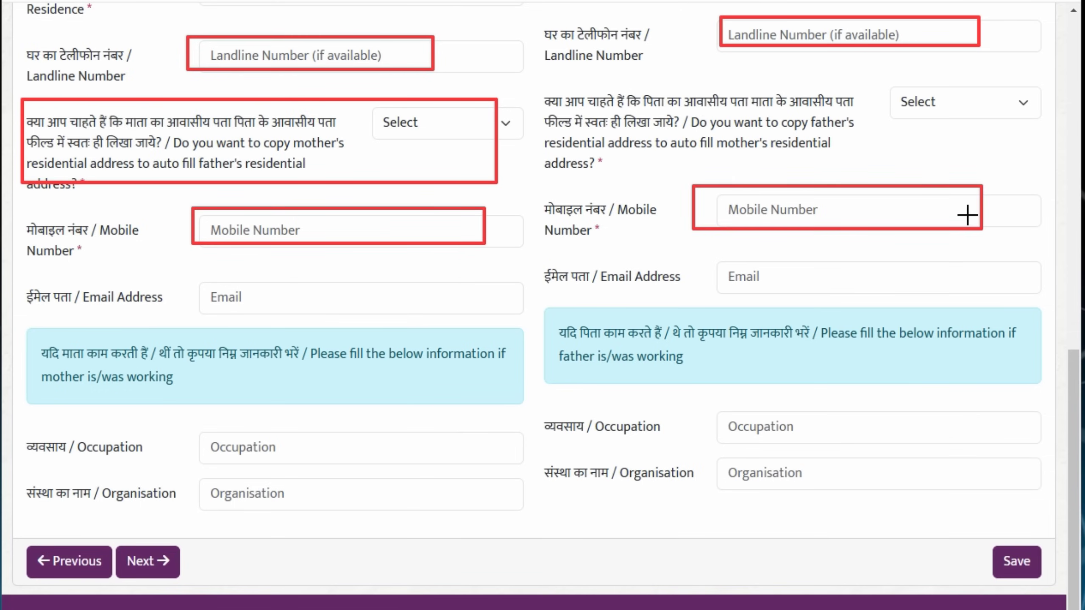
mouse_move(189, 274)
mouse_down()
mouse_move(541, 310)
mouse_move(537, 322)
mouse_up()
mouse_move(699, 256)
mouse_down()
mouse_move(782, 284)
mouse_move(970, 287)
mouse_up()
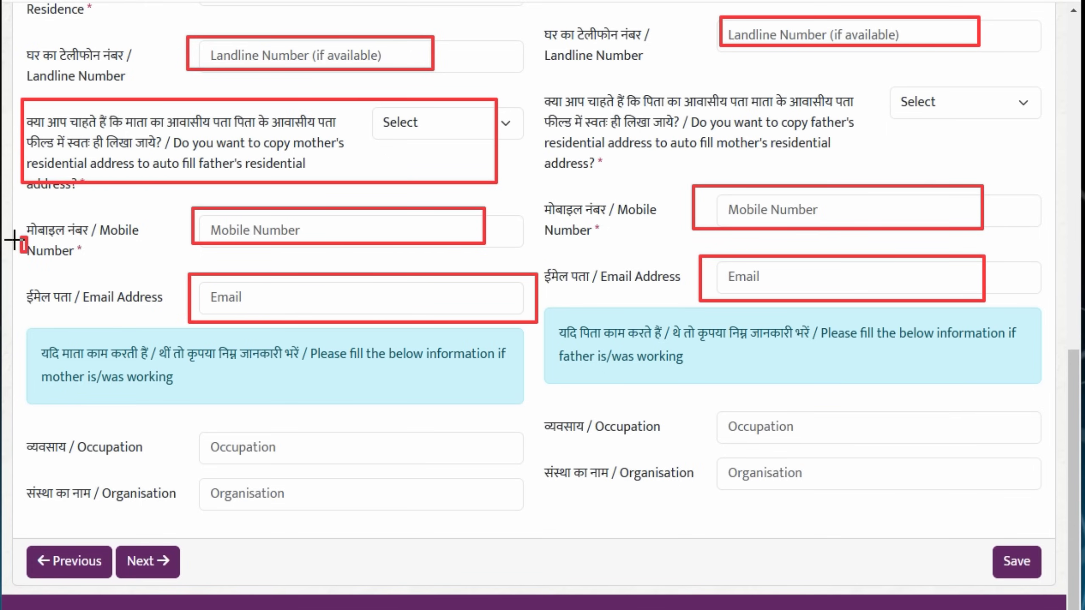
drag(19, 235, 85, 249)
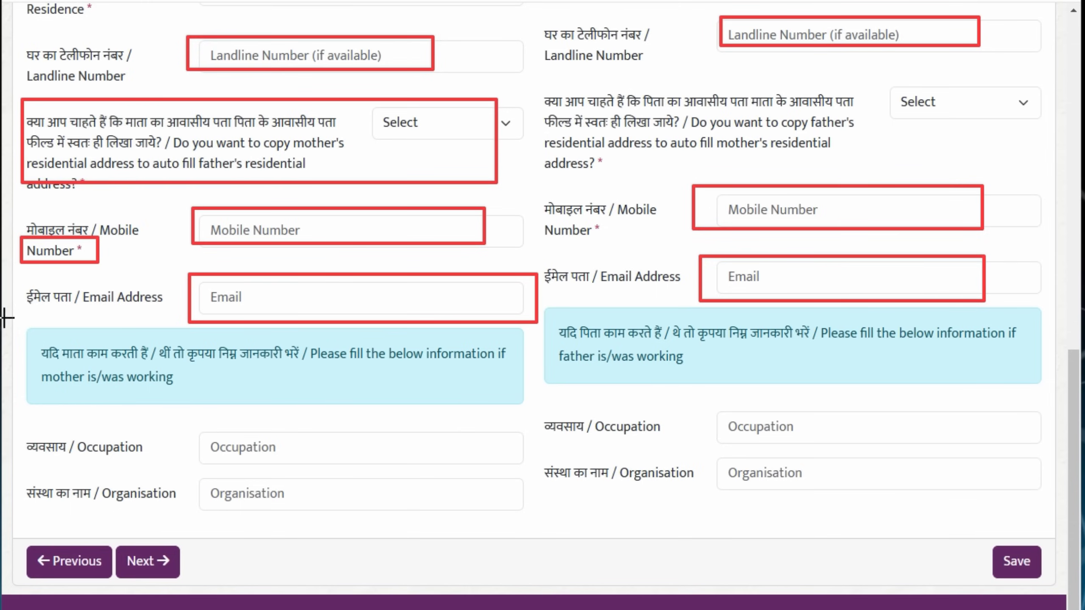
mouse_move(18, 329)
mouse_down()
mouse_move(97, 400)
mouse_move(327, 415)
mouse_move(526, 406)
mouse_up()
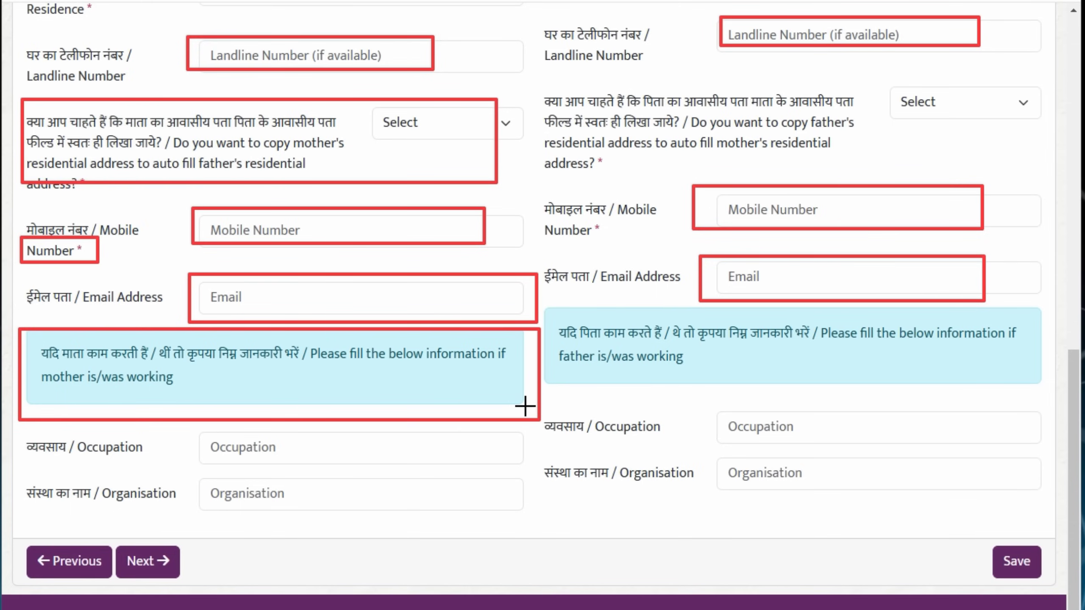
mouse_move(559, 304)
mouse_down()
mouse_move(733, 371)
mouse_move(954, 366)
mouse_up()
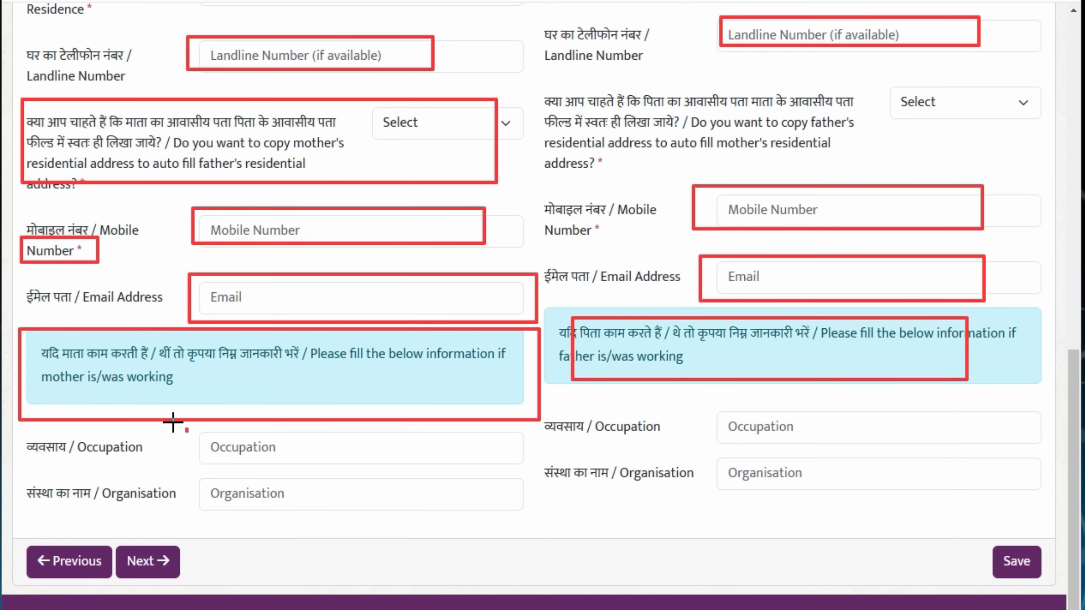
mouse_move(186, 429)
mouse_down()
mouse_move(259, 448)
mouse_move(520, 452)
mouse_up()
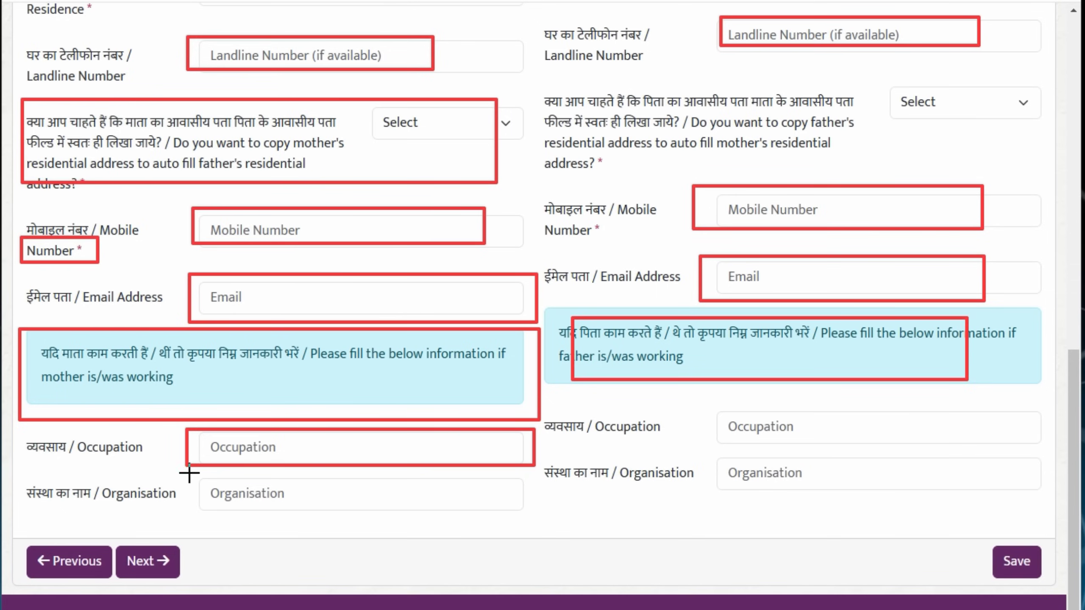
mouse_move(200, 479)
mouse_down()
mouse_move(274, 506)
mouse_move(414, 517)
mouse_up()
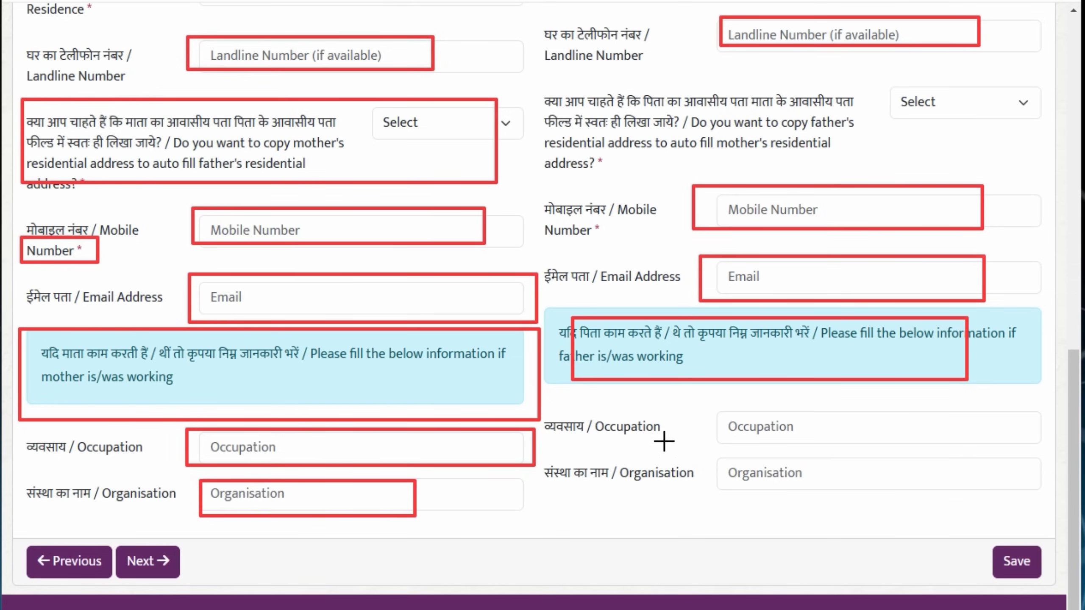
mouse_move(720, 403)
mouse_down()
mouse_move(717, 425)
mouse_move(930, 428)
mouse_up()
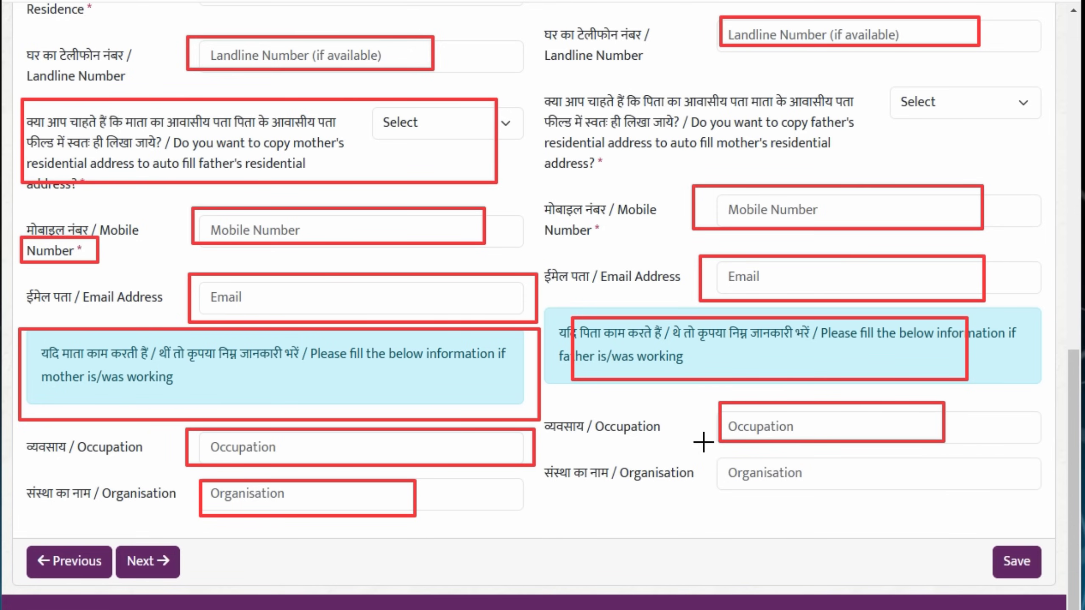
drag(718, 456, 930, 493)
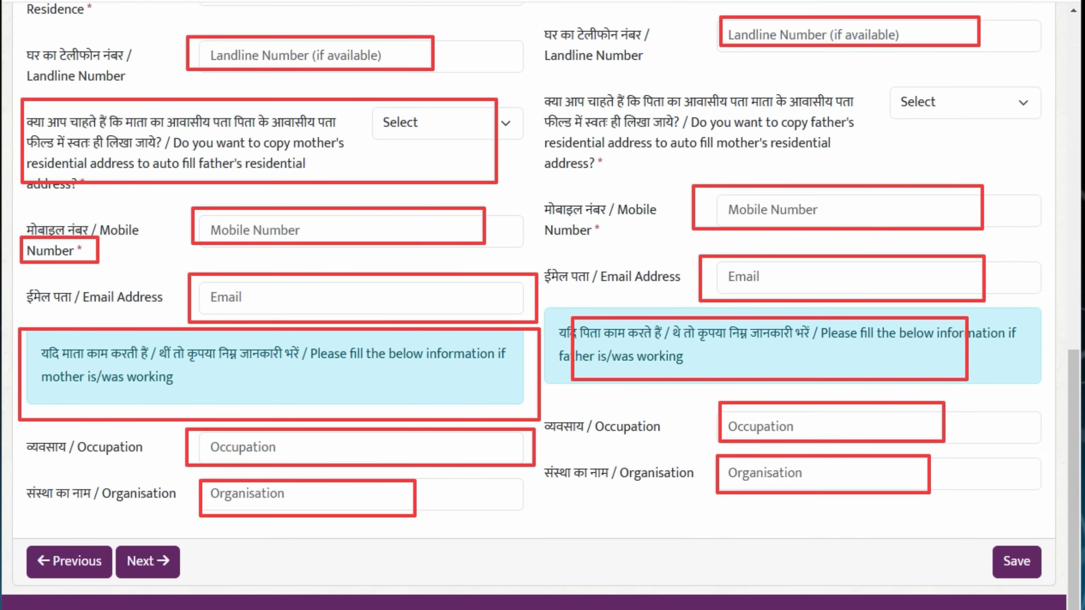
drag(969, 540, 1069, 588)
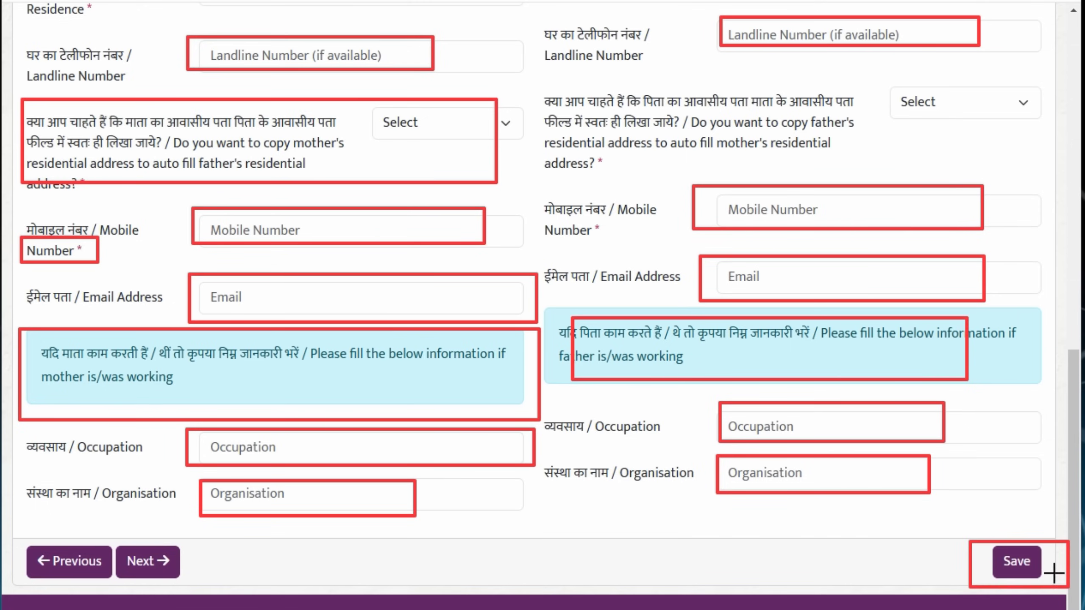
Clear the annotations, acknowledge 'Application saved.', and proceed to Choice of schools
key(ctrl+z)
key(ctrl+z)
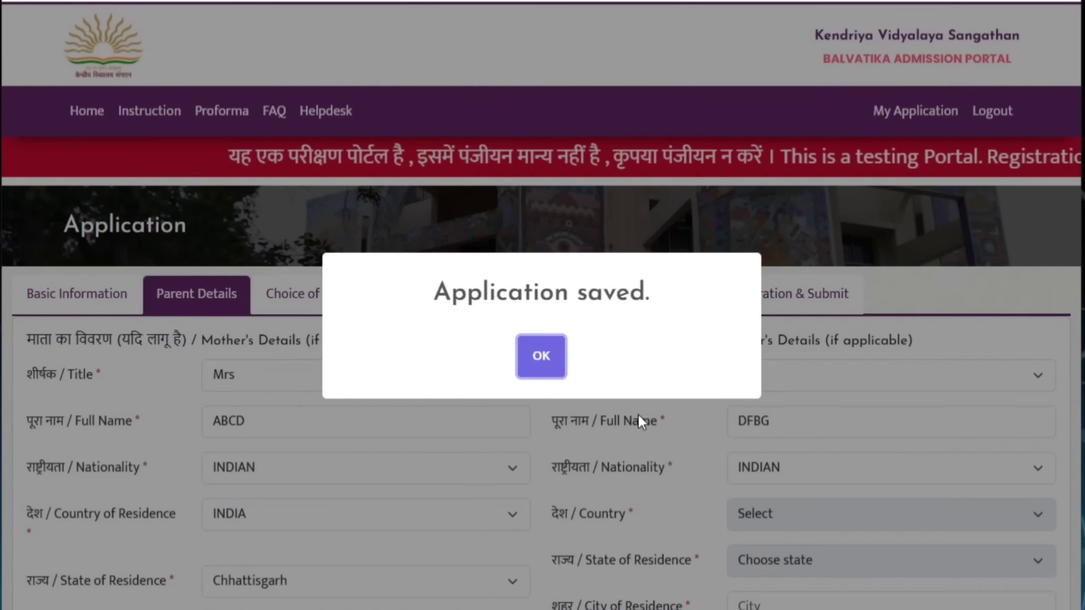
click(542, 375)
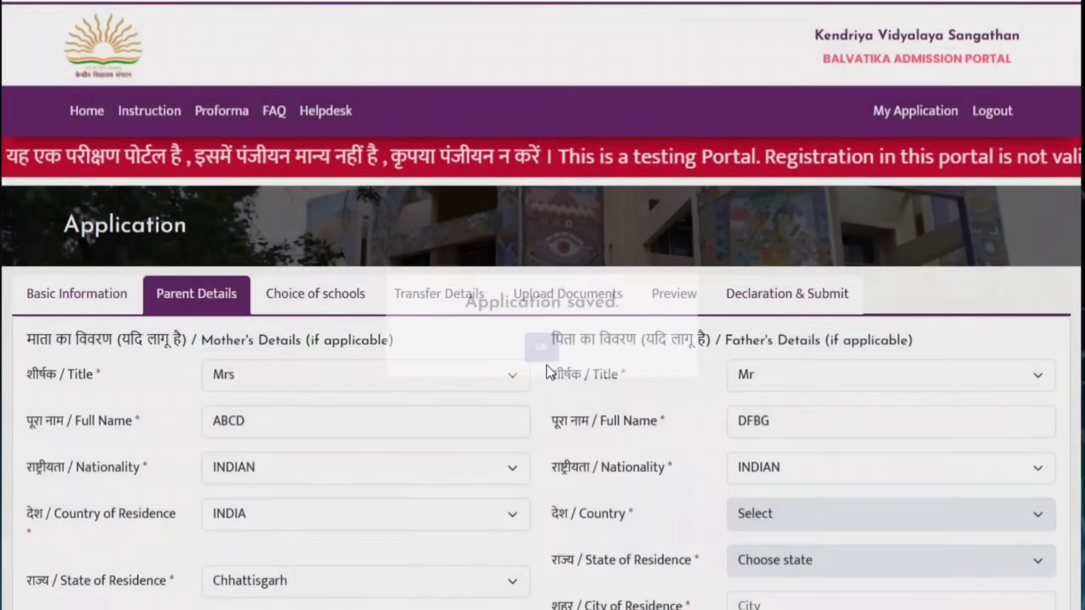
scroll(626, 433, down, 15)
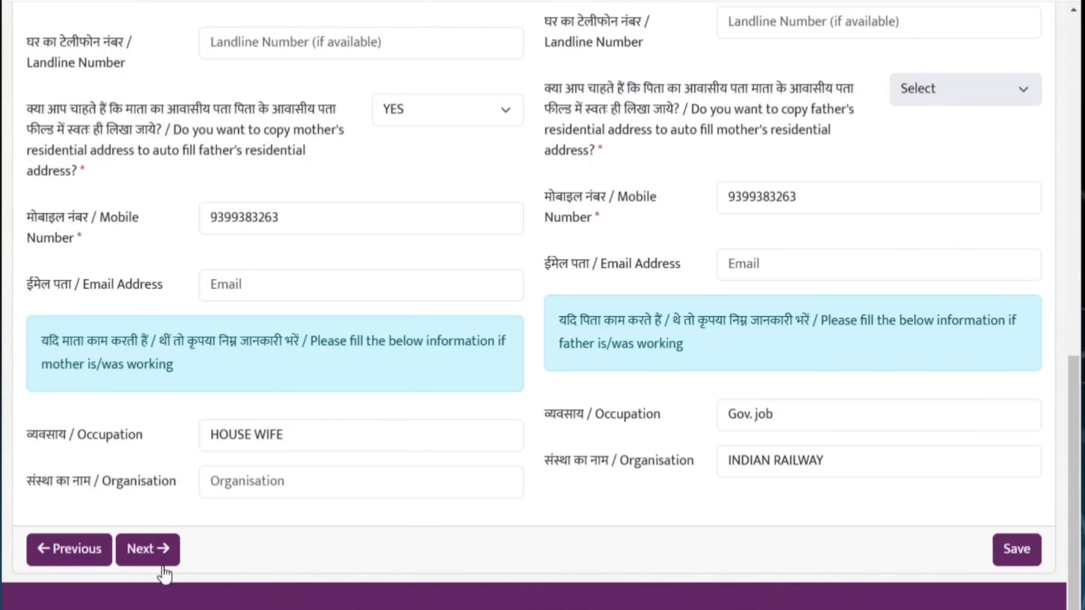
click(145, 551)
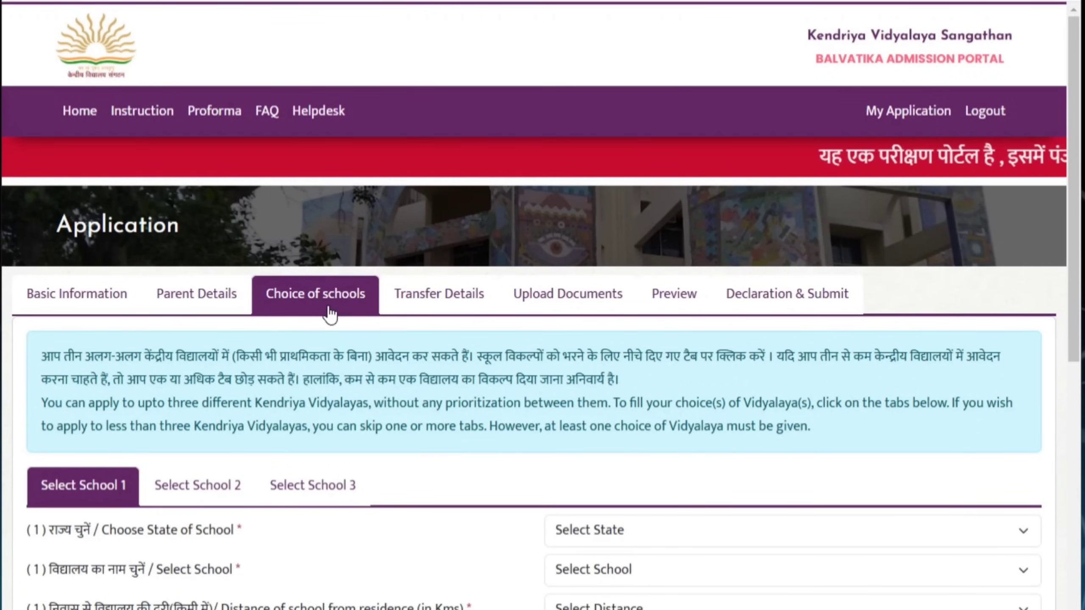
Outline the school choice instructions and scroll down to the Select School 1 fields
drag(26, 339, 1046, 429)
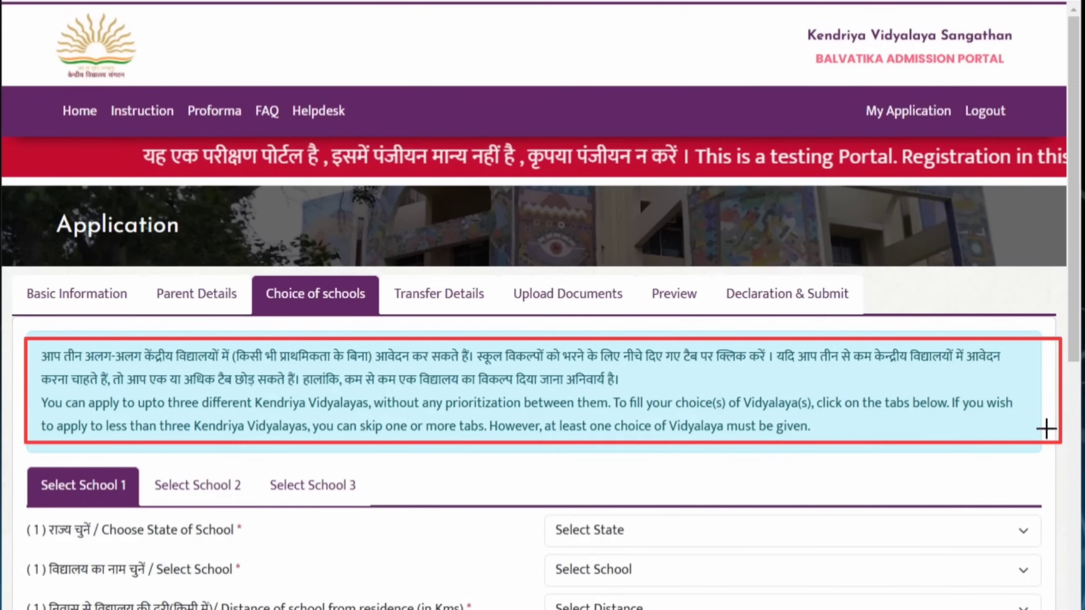
drag(1046, 429, 1031, 436)
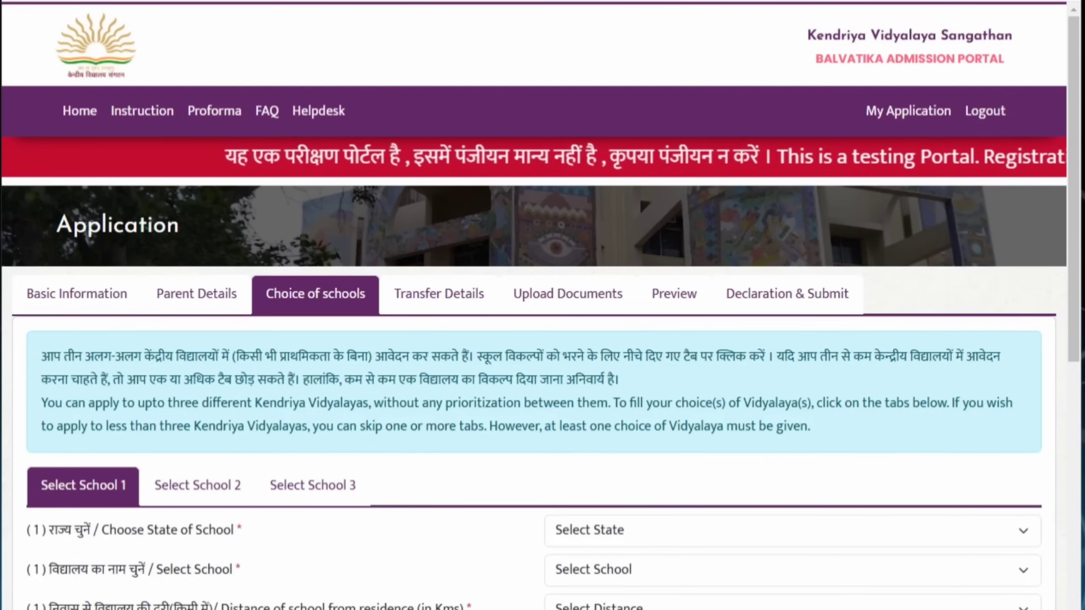
scroll(488, 567, down, 6)
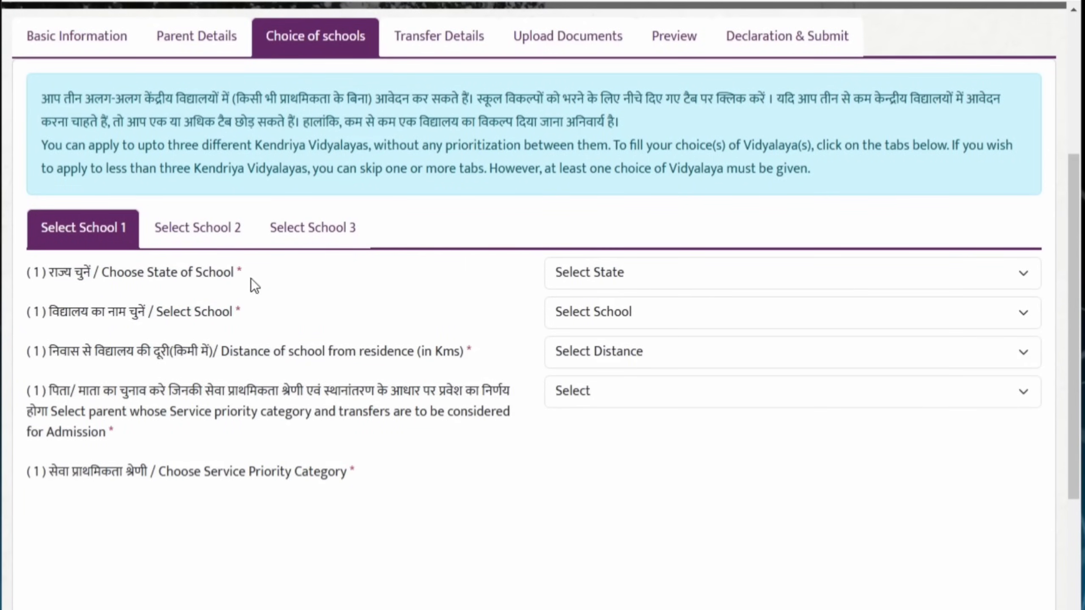
Choose Chhattisgarh as School 1's state and KV DONGARGARH as the school
click(1023, 277)
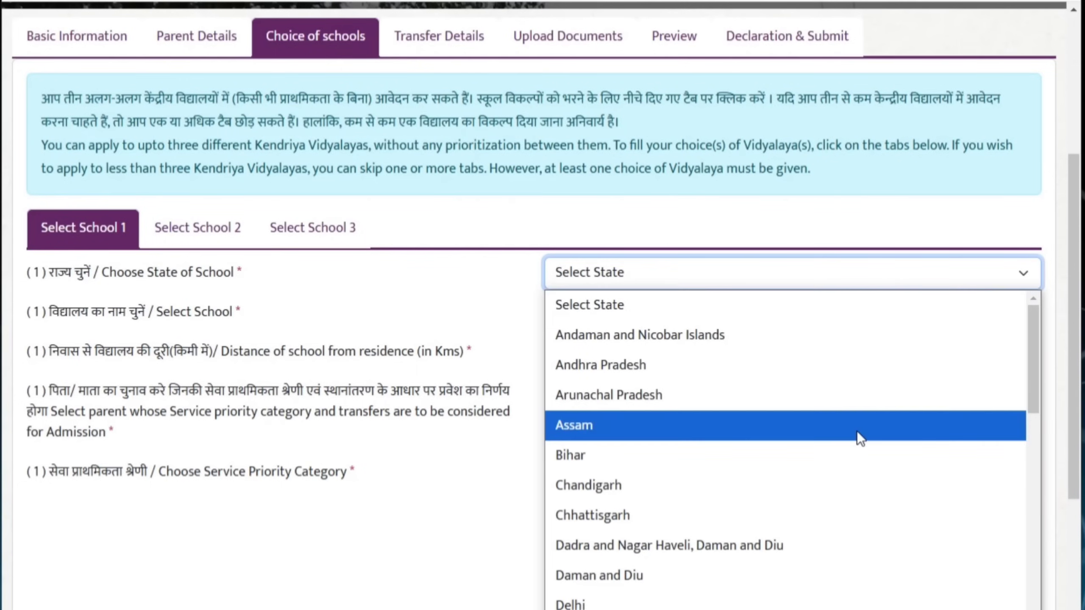
click(771, 513)
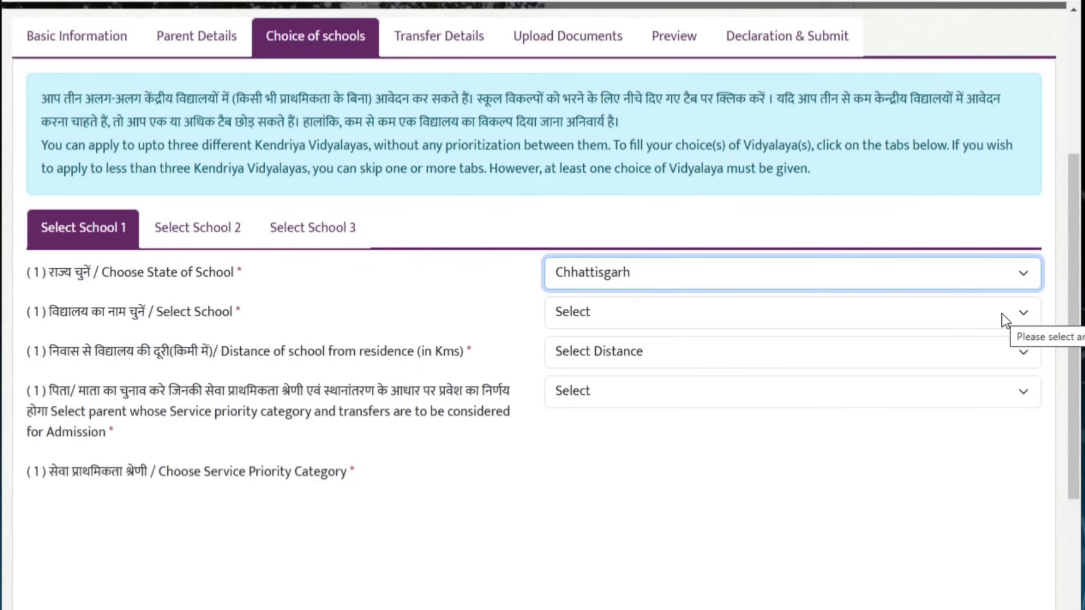
click(1002, 314)
click(769, 264)
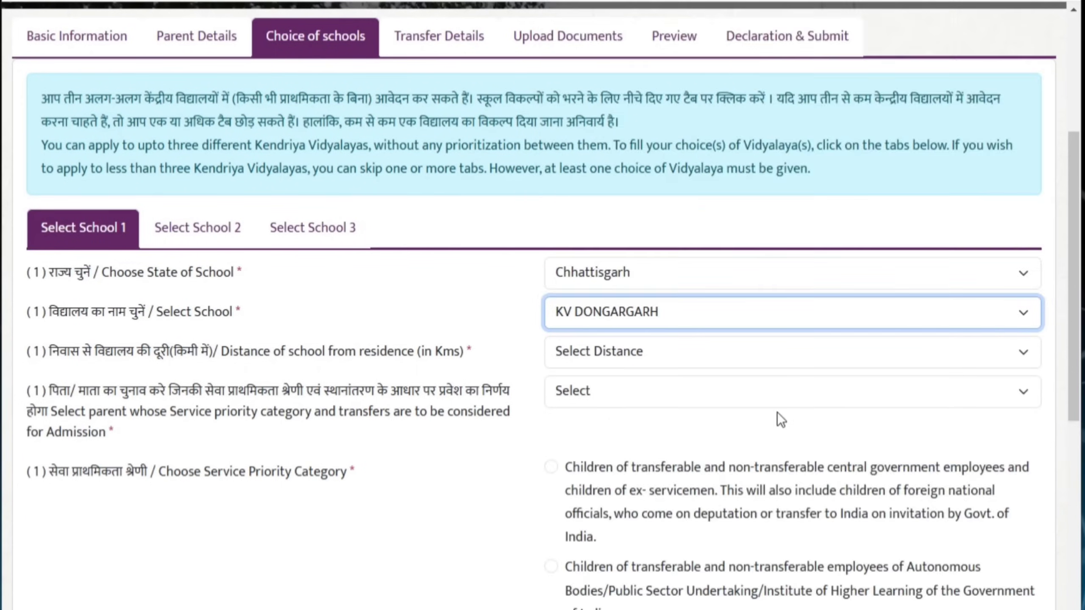
scroll(777, 423, down, 2)
Set distance to ≤8 km, parent FATHER, and the central government employees priority category
click(1010, 267)
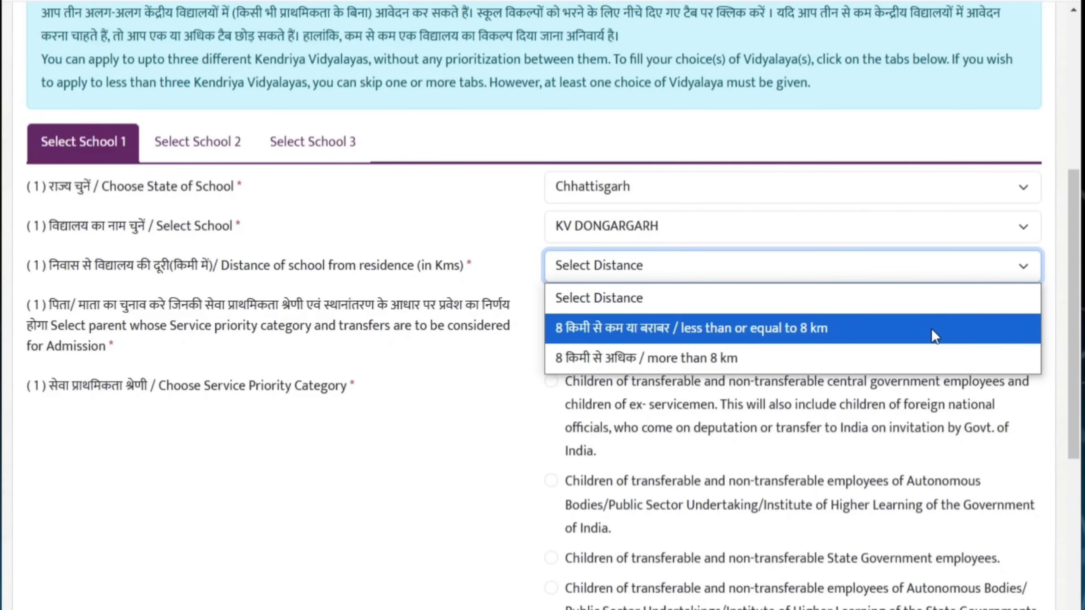
click(879, 362)
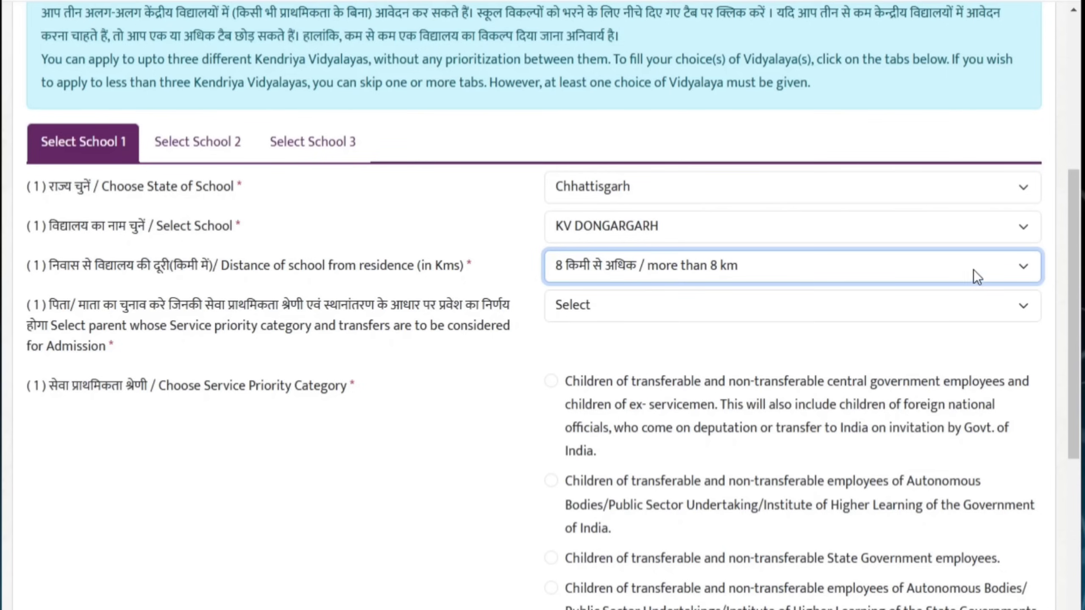
click(996, 273)
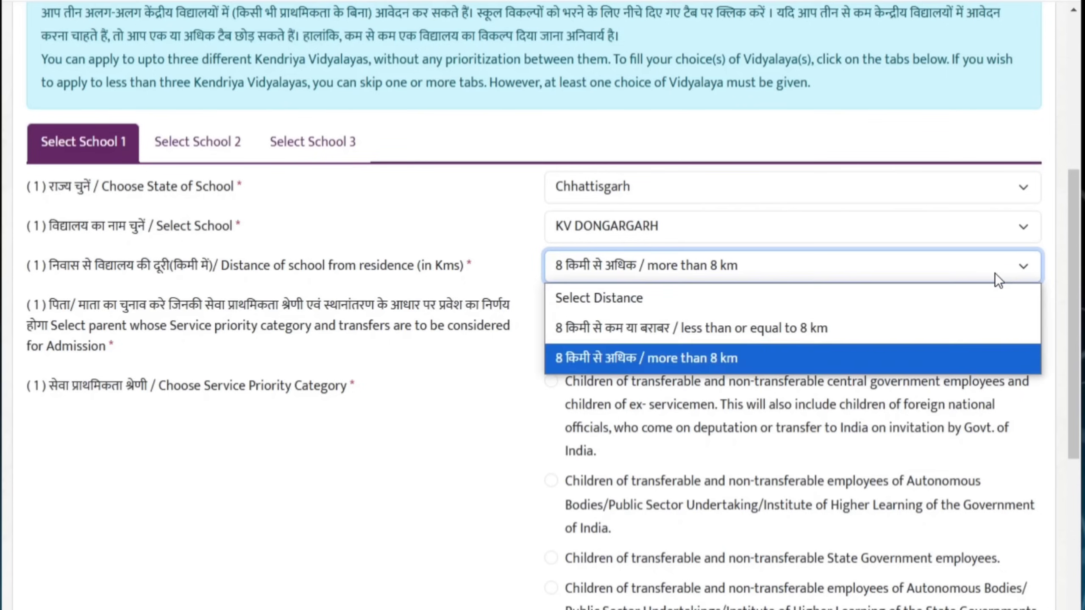
click(806, 329)
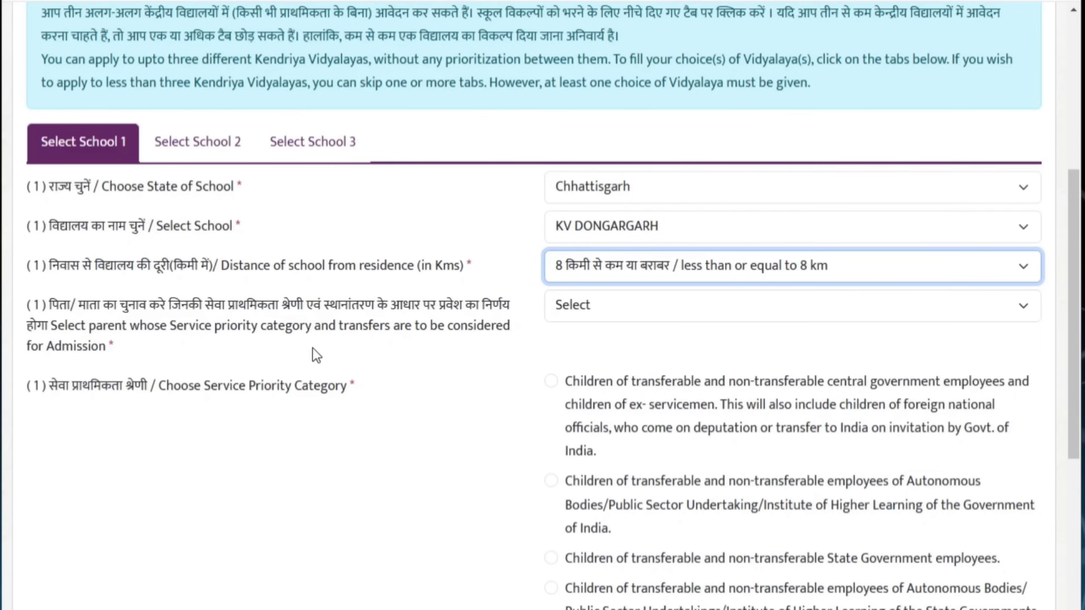
click(1005, 309)
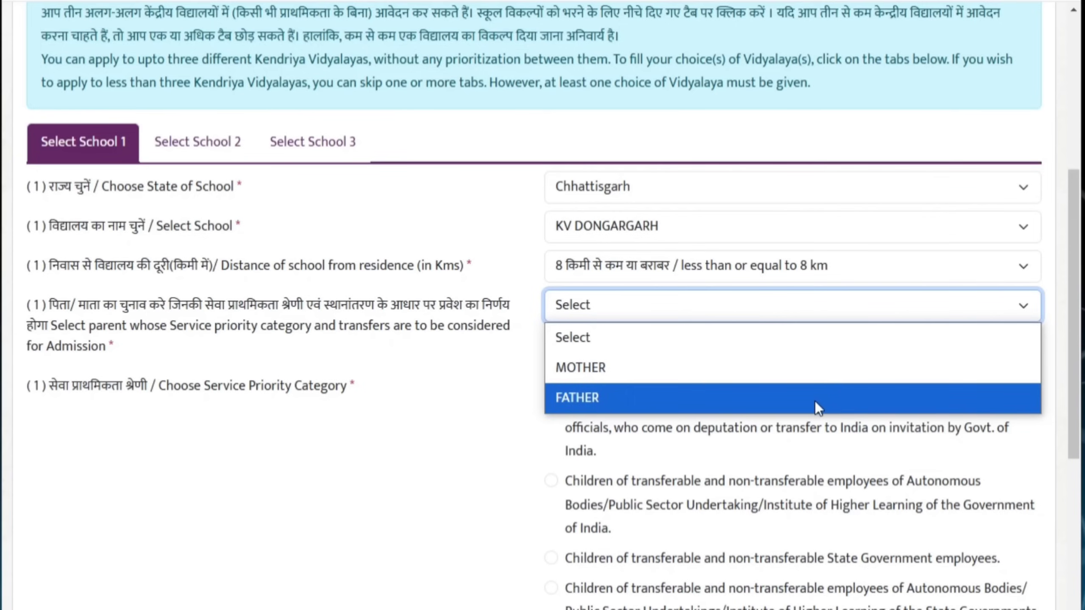
click(704, 402)
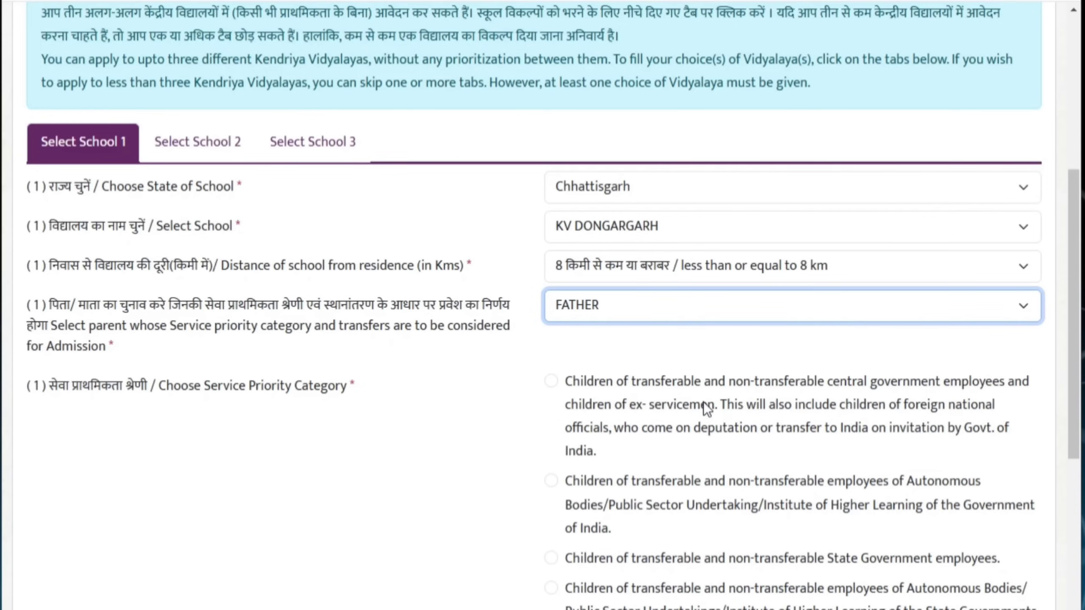
scroll(667, 316, down, 4)
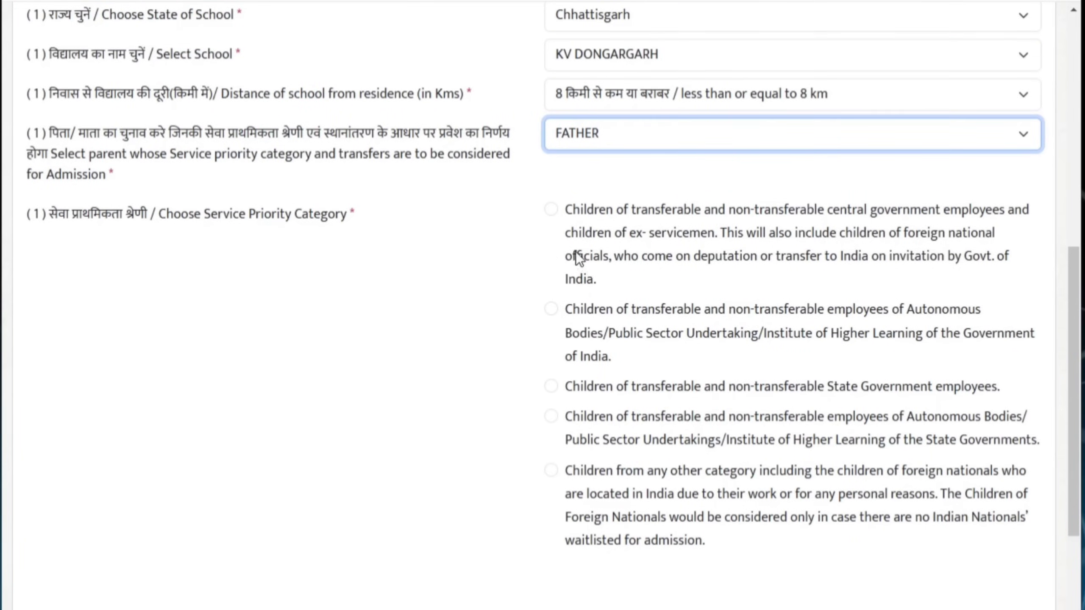
click(559, 211)
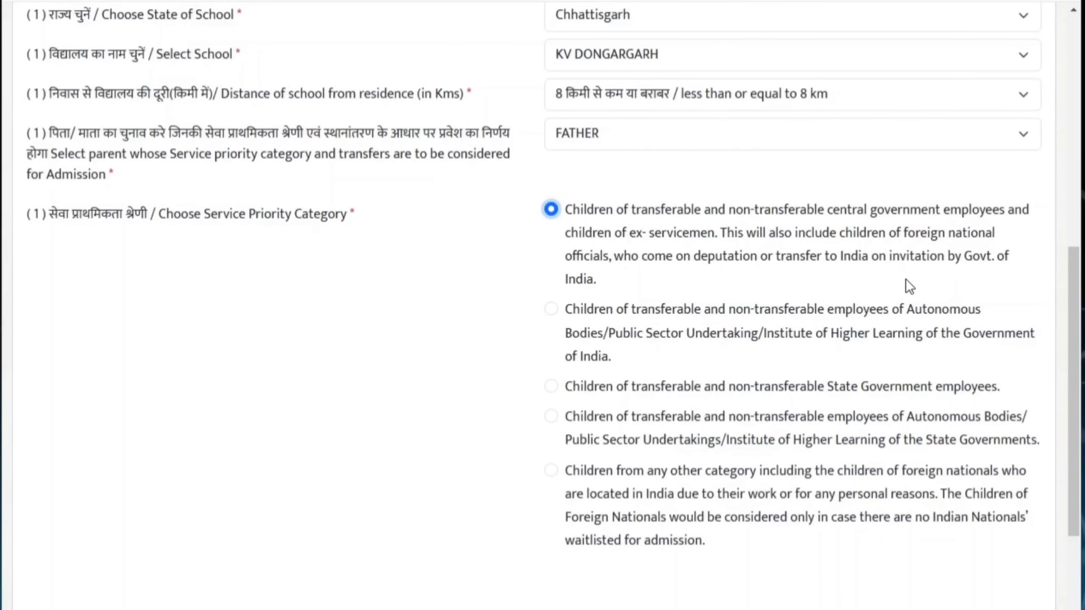
scroll(448, 408, down, 2)
scroll(447, 408, up, 5)
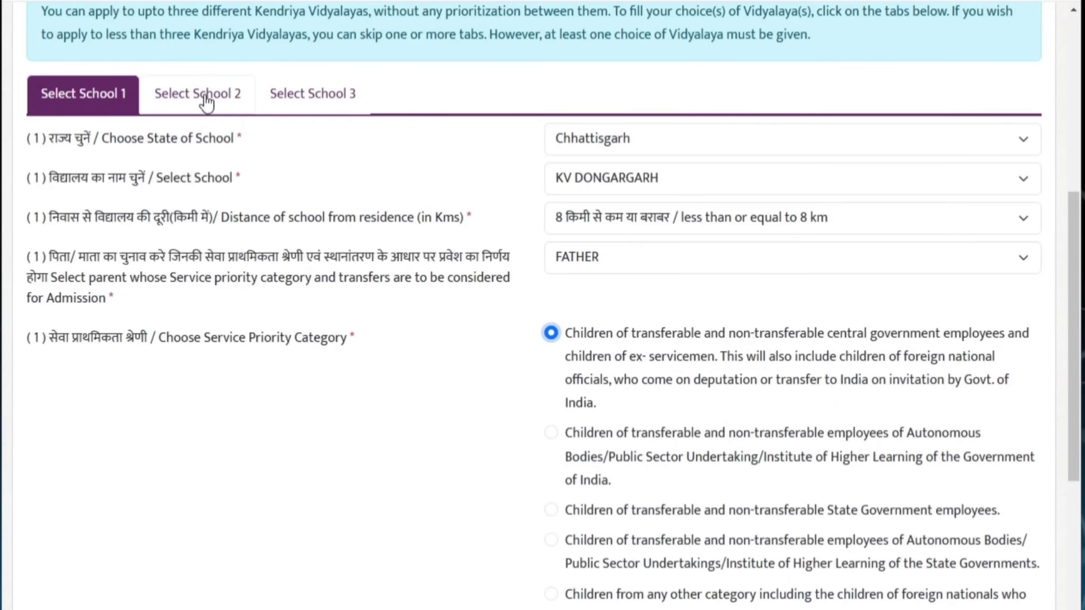
Fill School 2 with state Chhattisgarh, school KV DURG and distance within 5 km
click(206, 103)
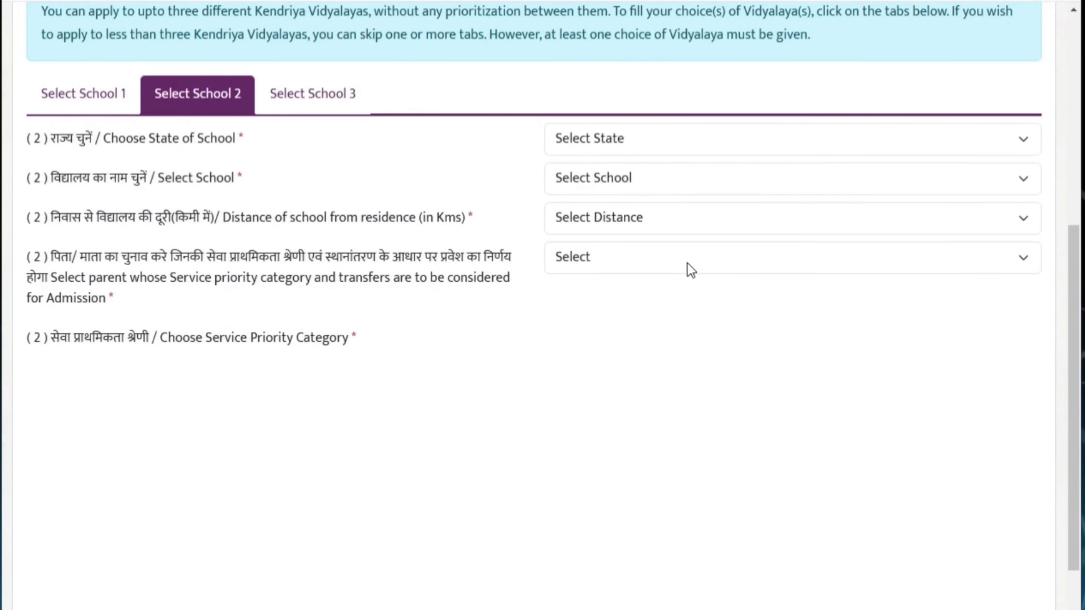
click(1000, 141)
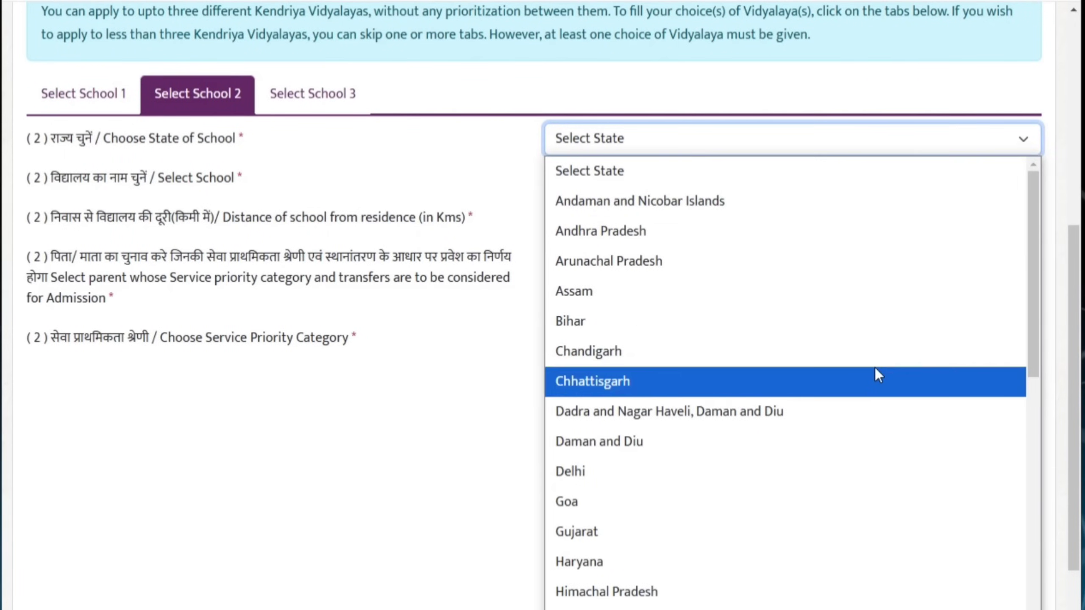
click(877, 376)
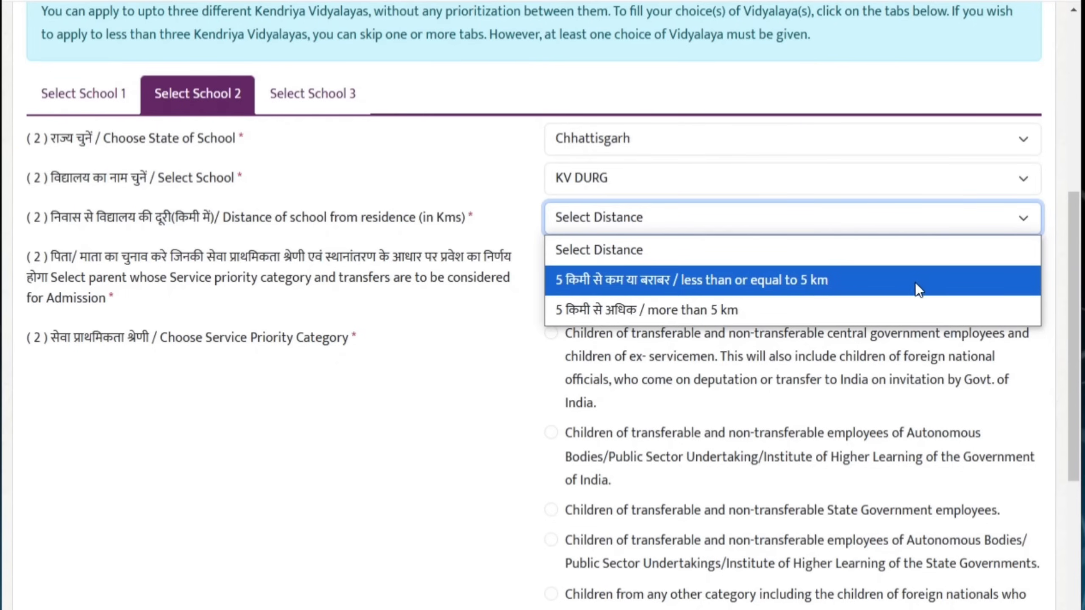
click(890, 292)
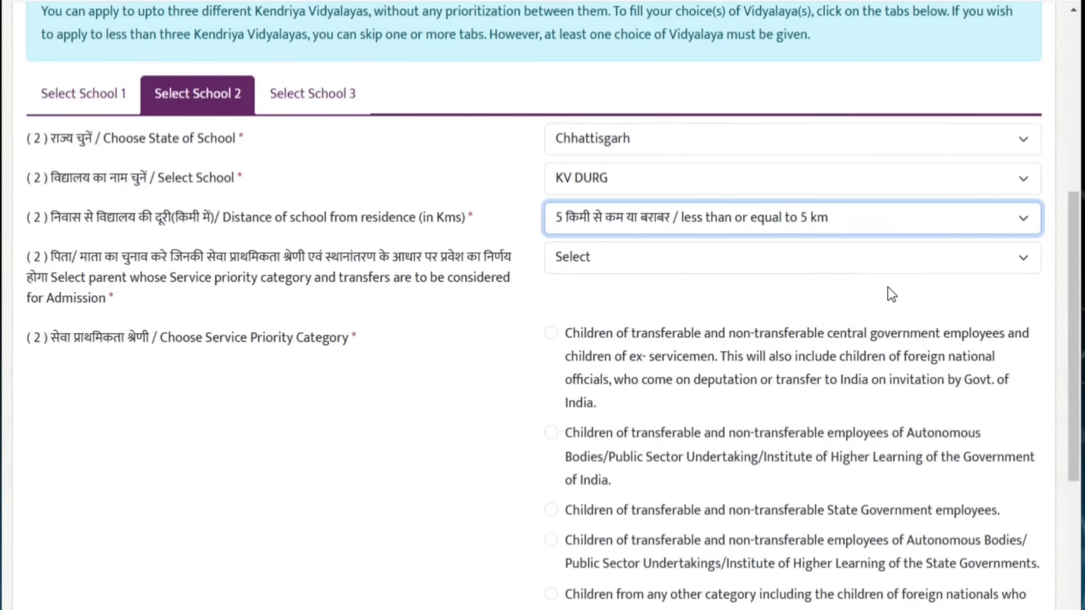
scroll(513, 307, up, 4)
click(325, 269)
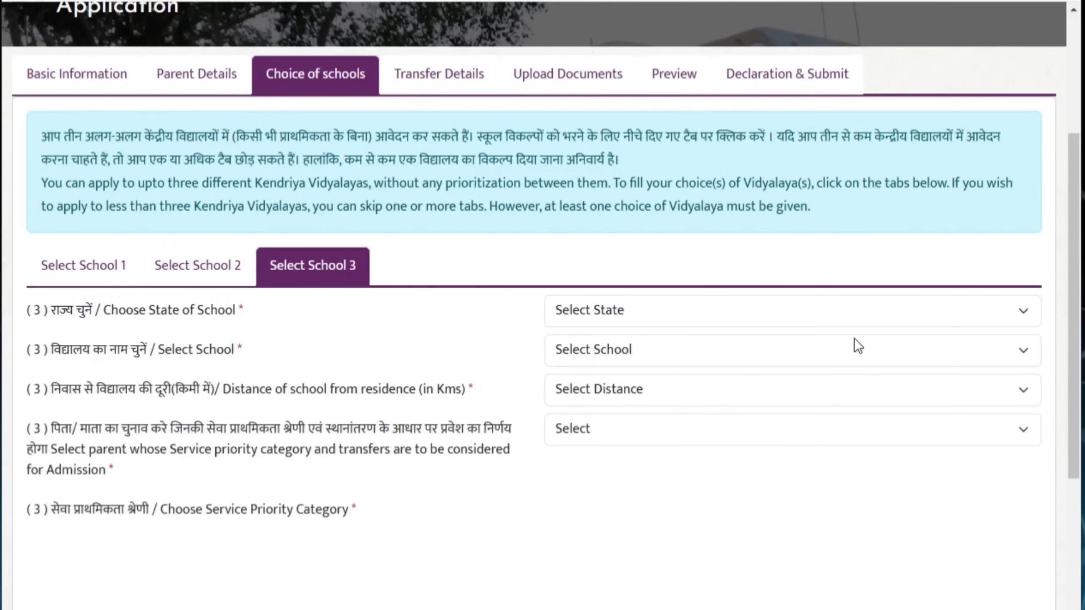
Choose Chhattisgarh and KV CISF, BHILAI within 5 km as the third school
click(978, 310)
click(683, 128)
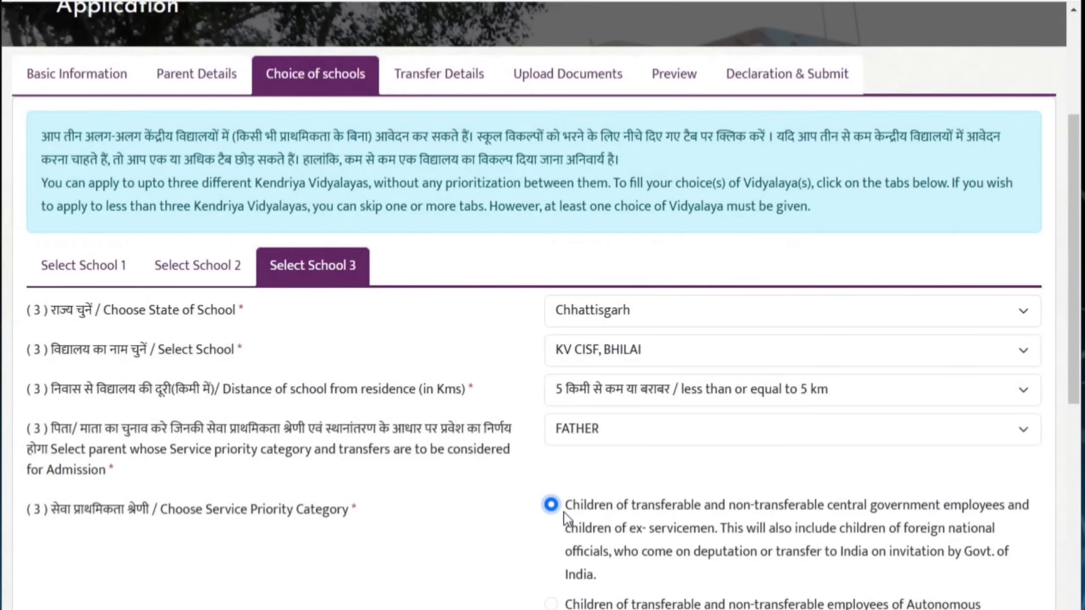
scroll(564, 512, down, 4)
scroll(563, 513, down, 5)
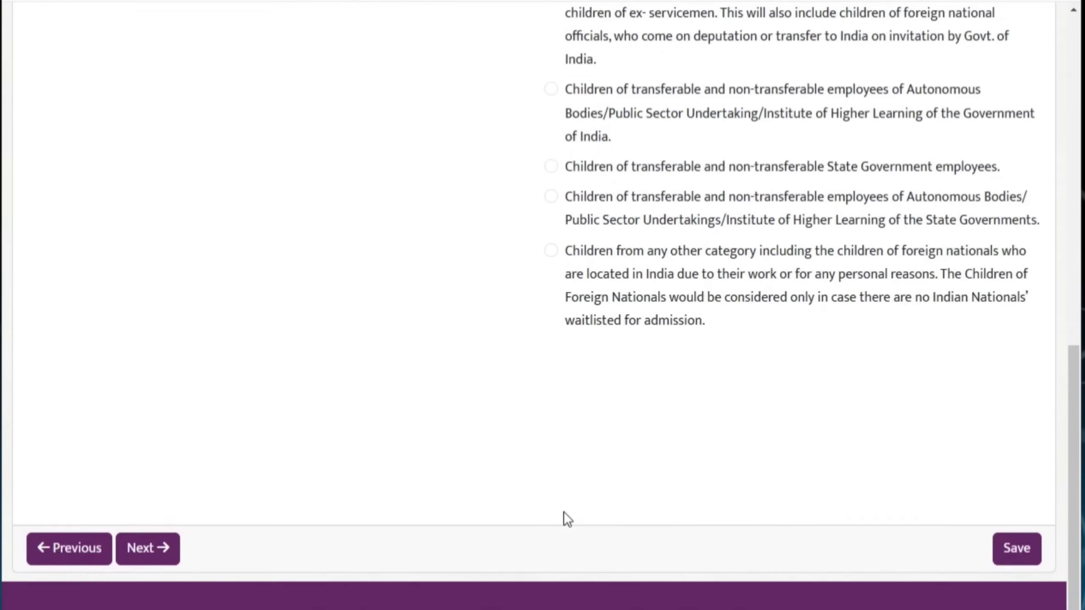
scroll(781, 457, up, 6)
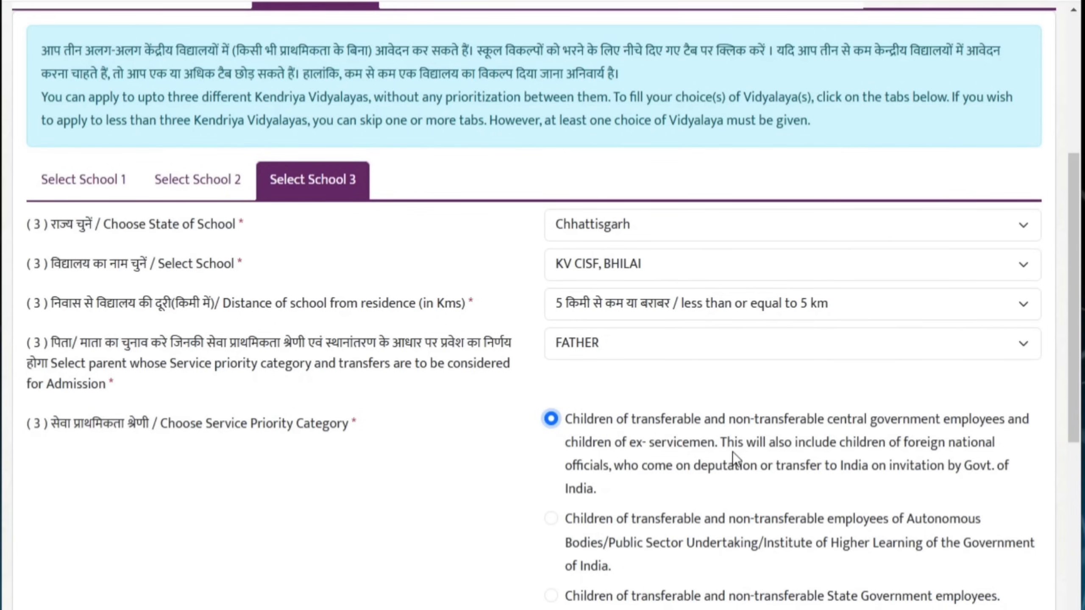
scroll(763, 406, down, 8)
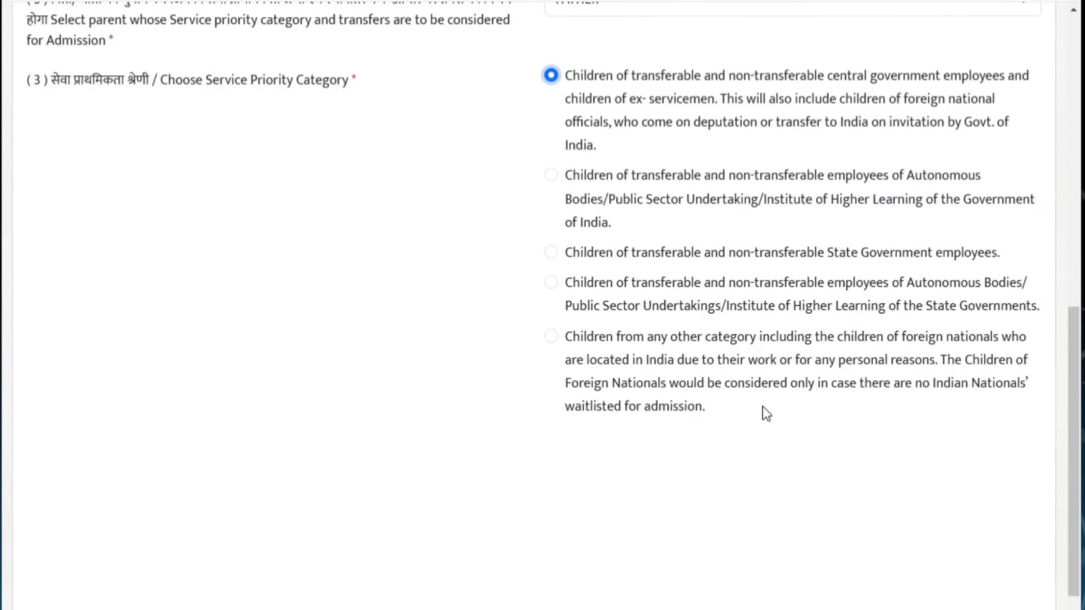
scroll(763, 406, up, 8)
scroll(763, 407, down, 2)
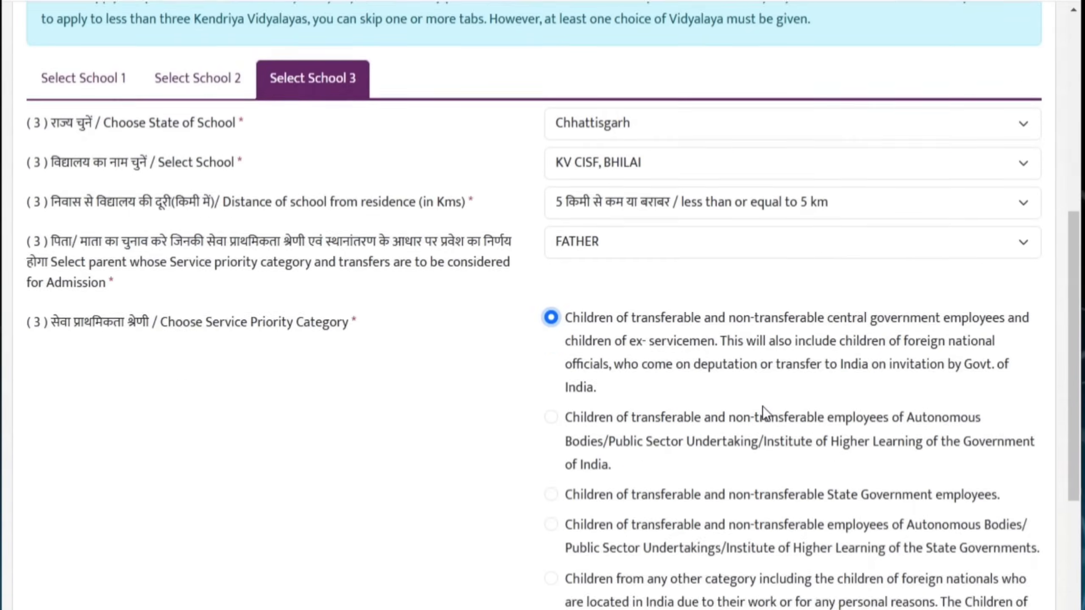
scroll(763, 407, down, 6)
scroll(722, 382, up, 6)
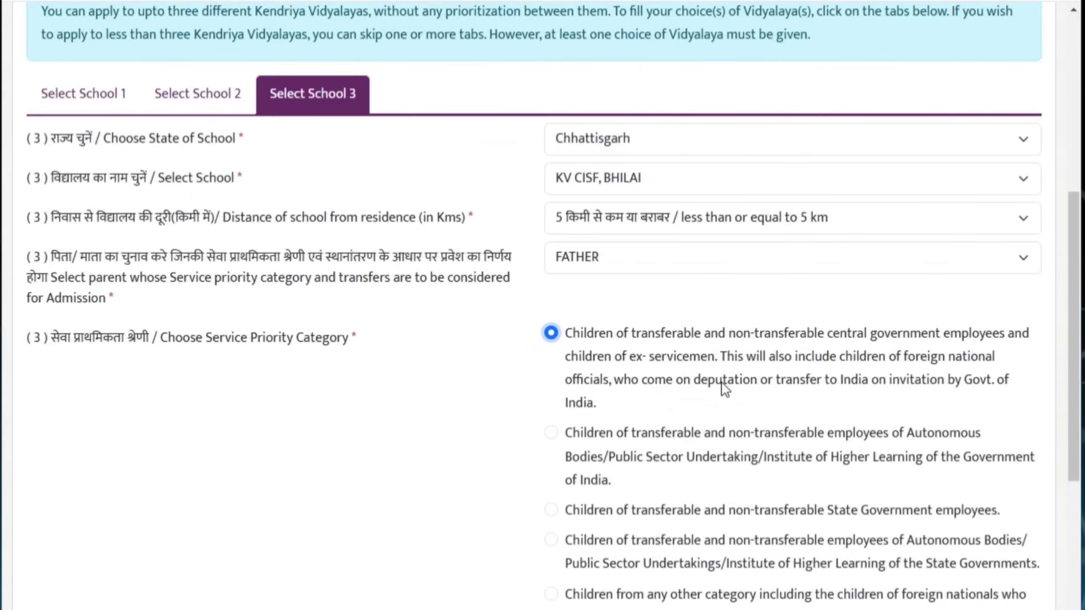
scroll(721, 382, down, 4)
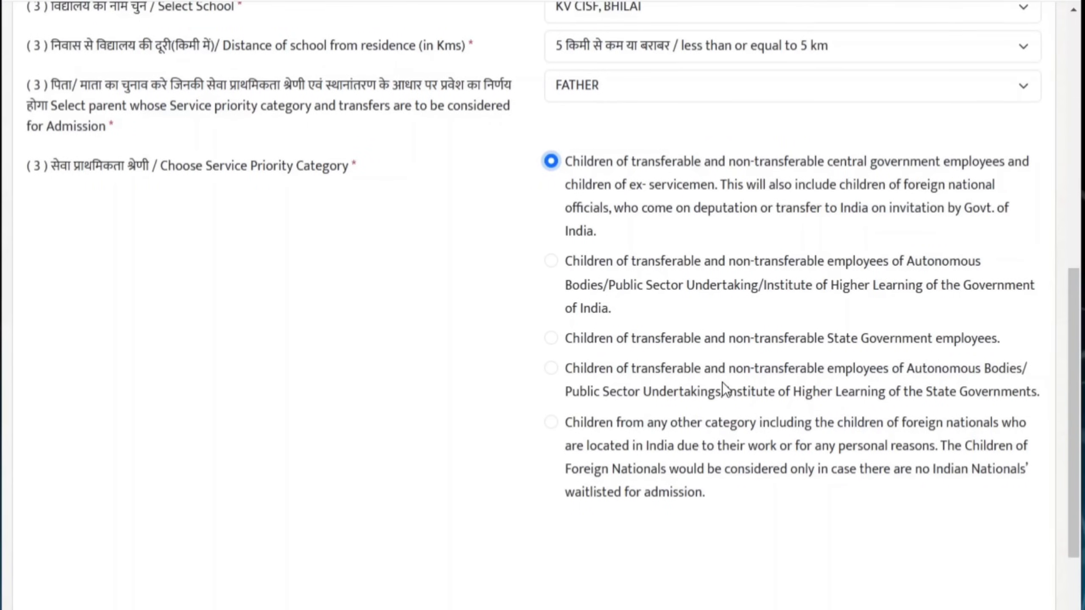
Select the father's central government employees priority category and save the school choices
click(552, 423)
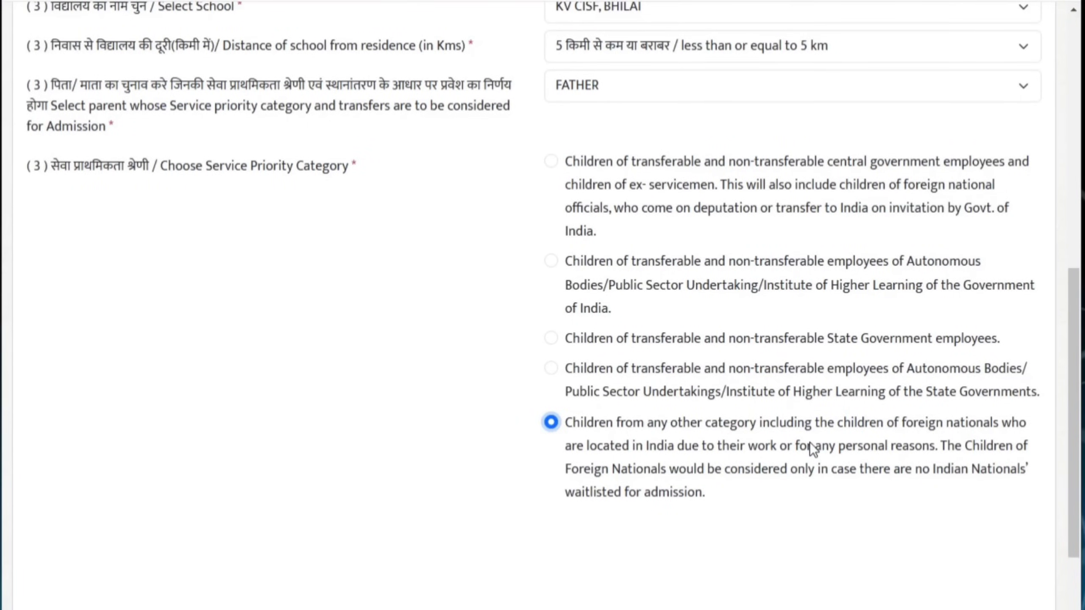
click(551, 339)
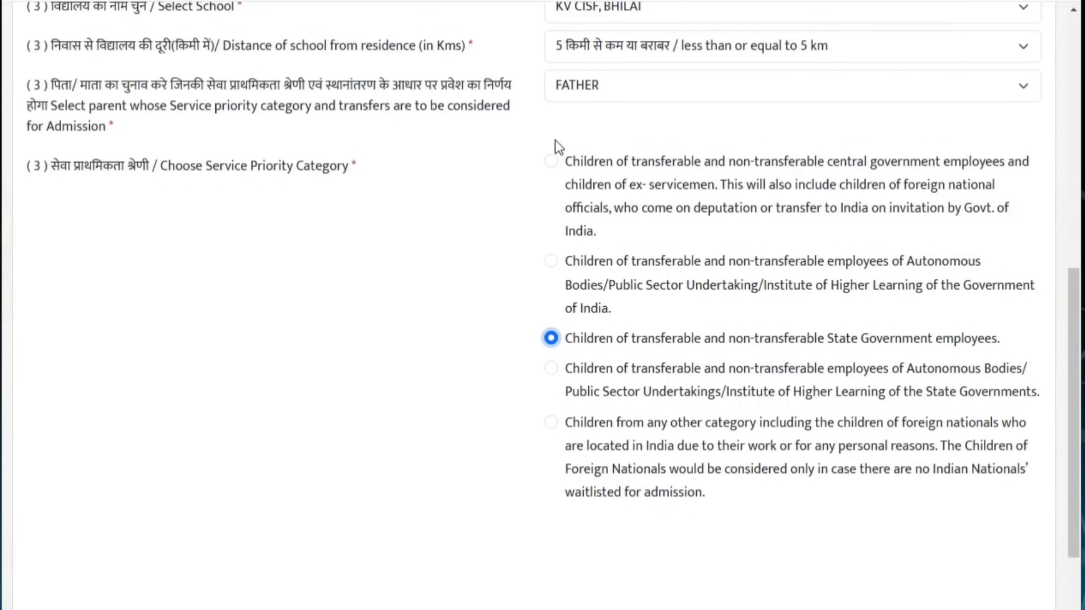
click(551, 161)
scroll(634, 530, down, 4)
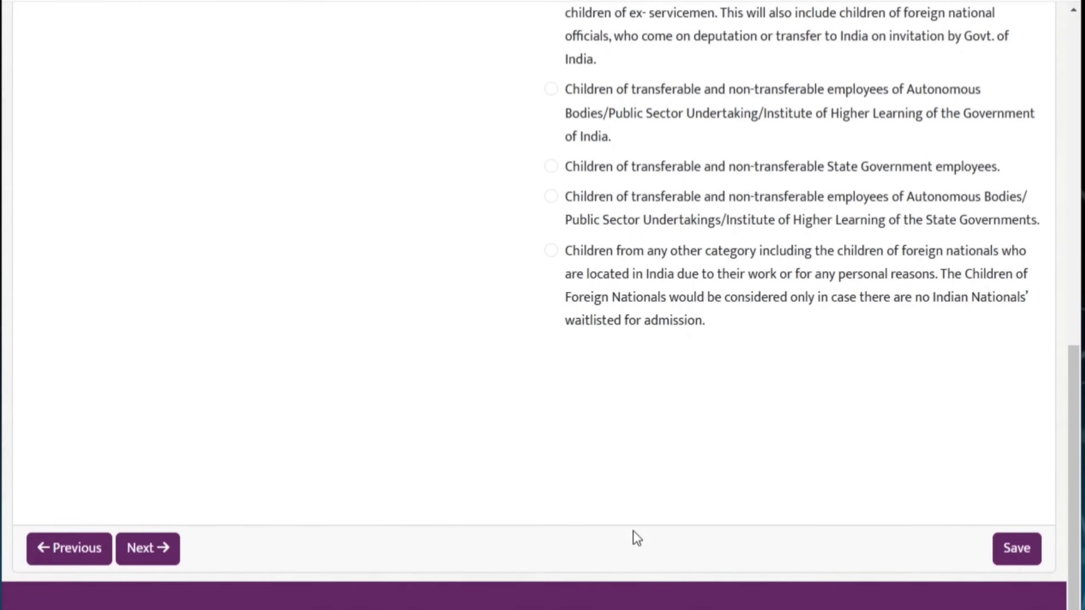
click(1018, 555)
Dismiss the 'Application saved.' alert and open a new Transfer Details entry form
click(541, 354)
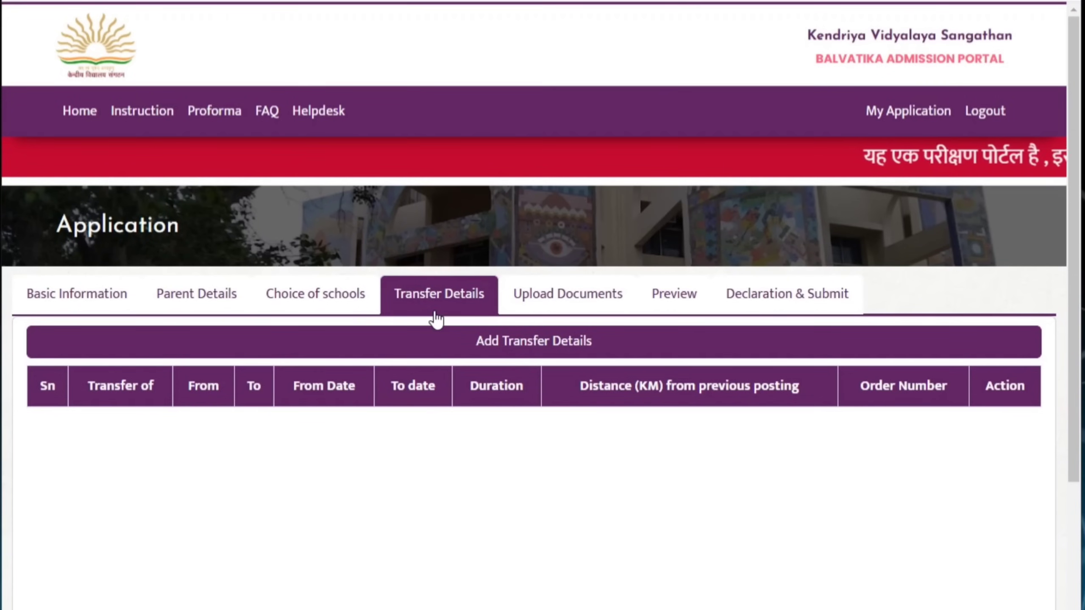
scroll(436, 318, down, 4)
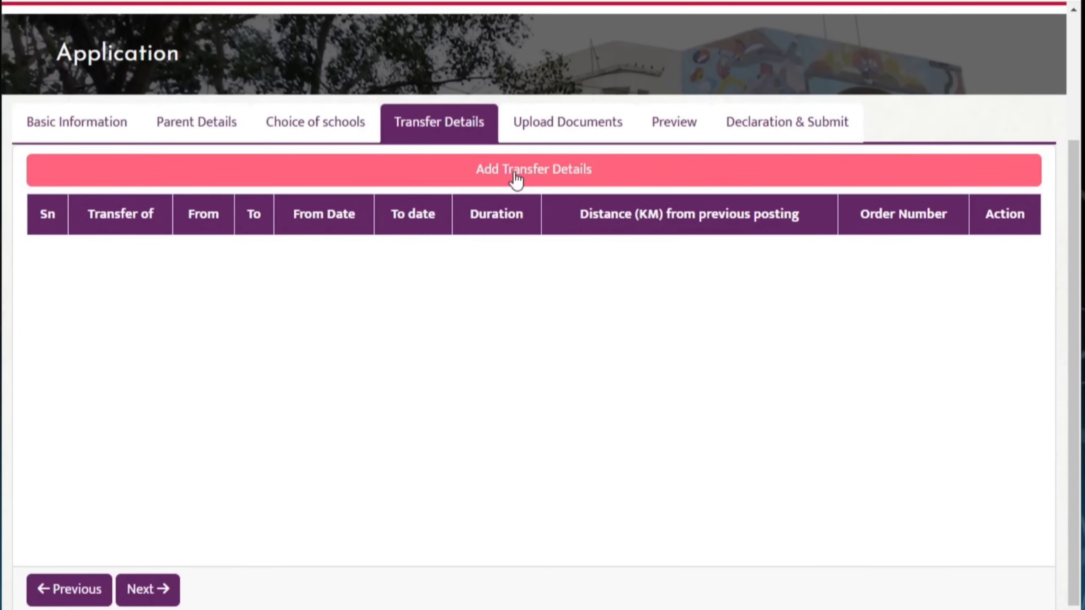
click(516, 179)
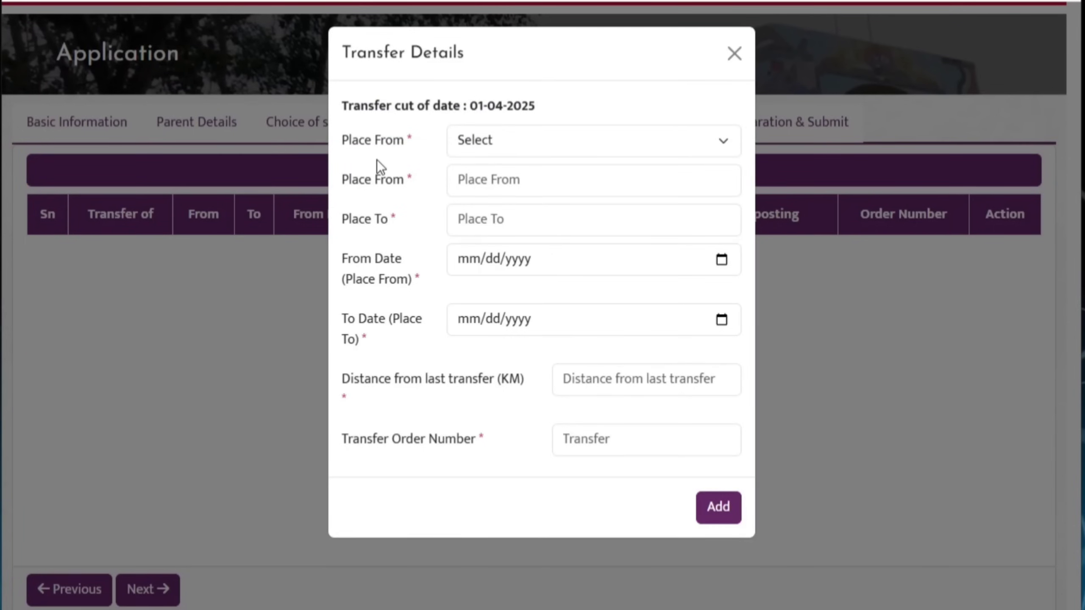
Record a FATHER transfer from place 'ag' to place 'hg'
click(676, 141)
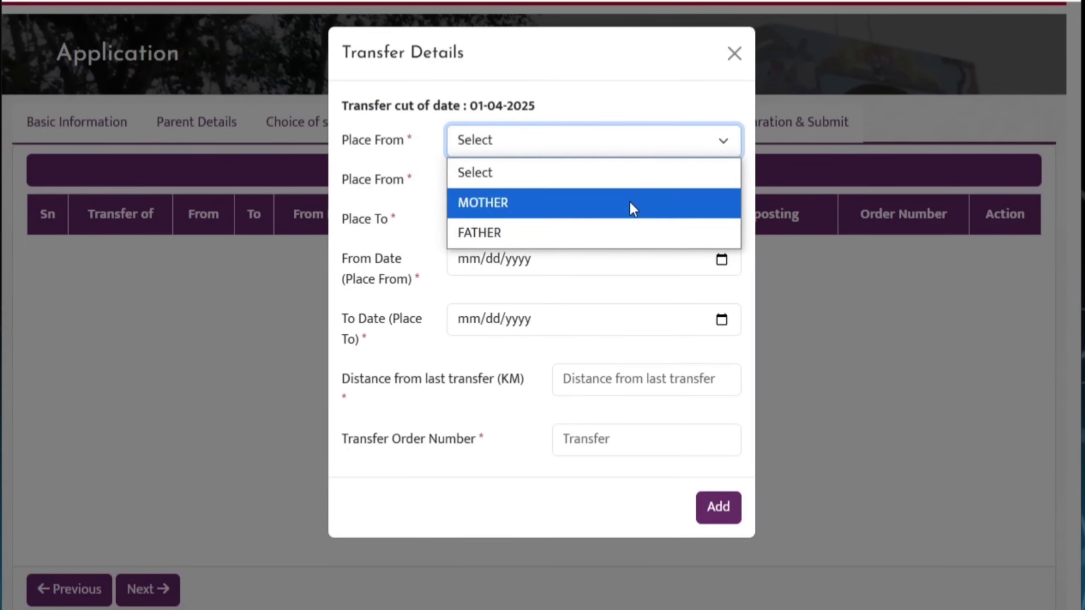
click(628, 233)
click(653, 147)
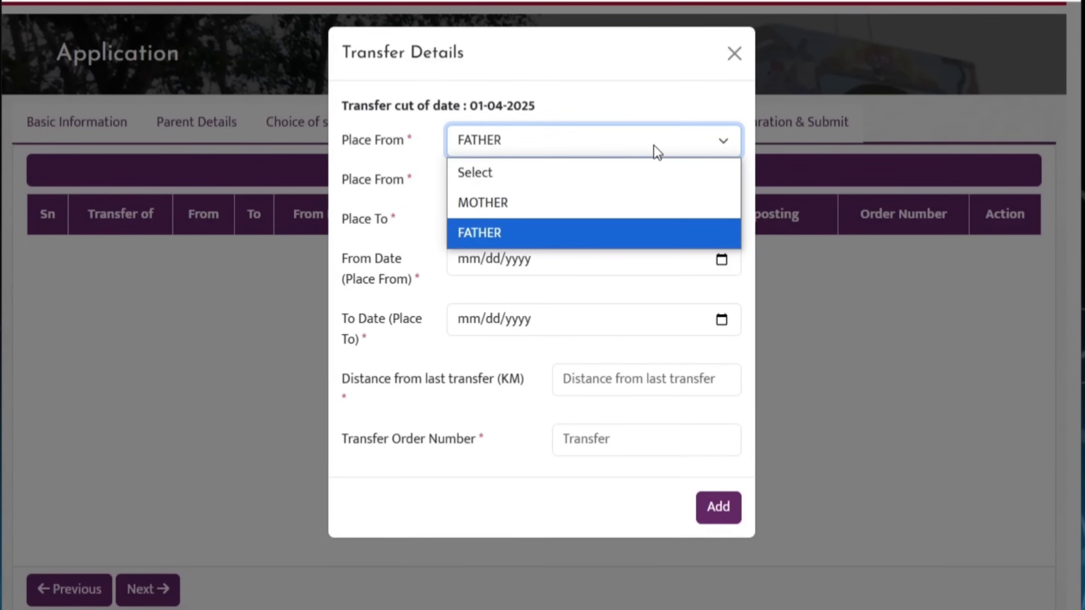
click(590, 233)
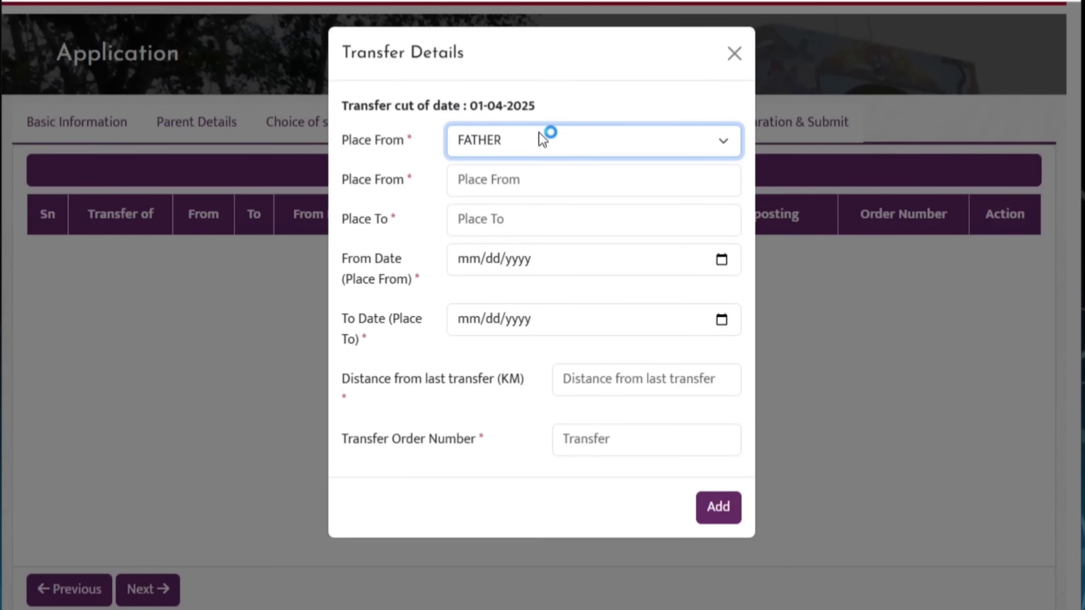
click(545, 171)
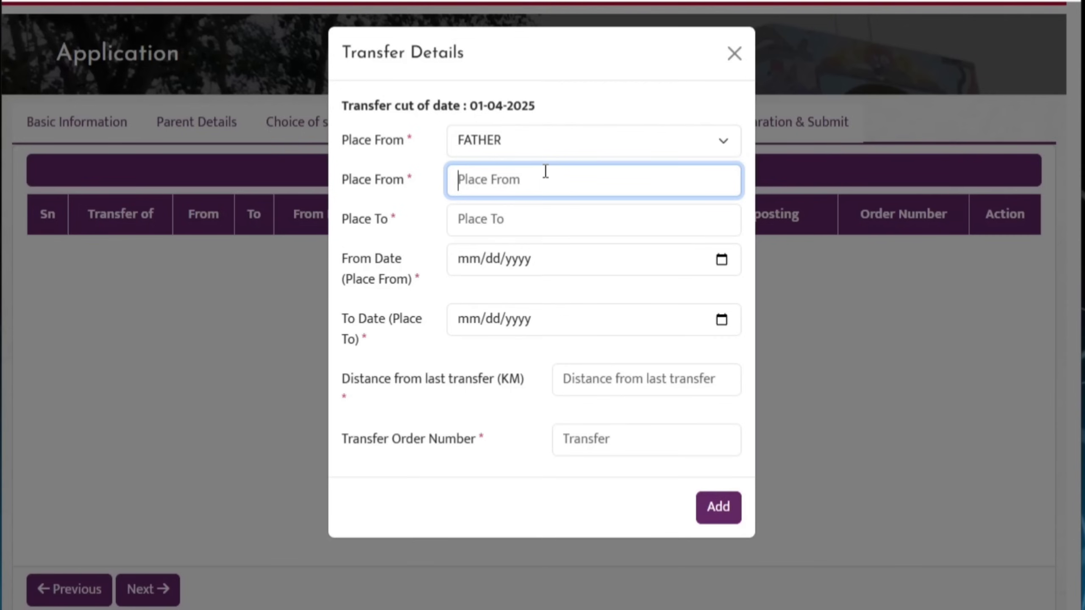
text(ag)
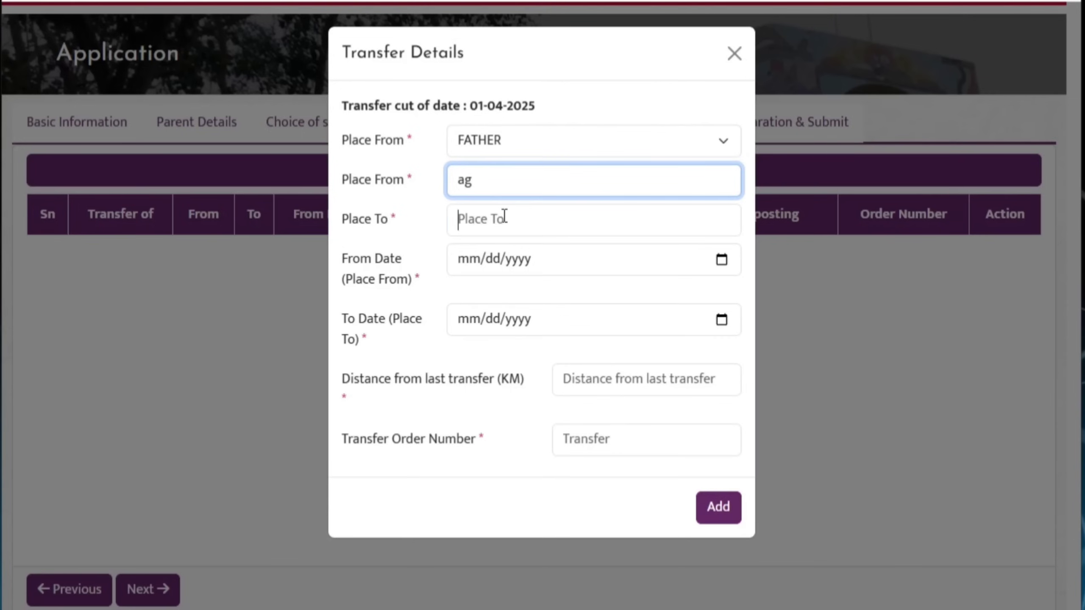
click(504, 216)
text(hg)
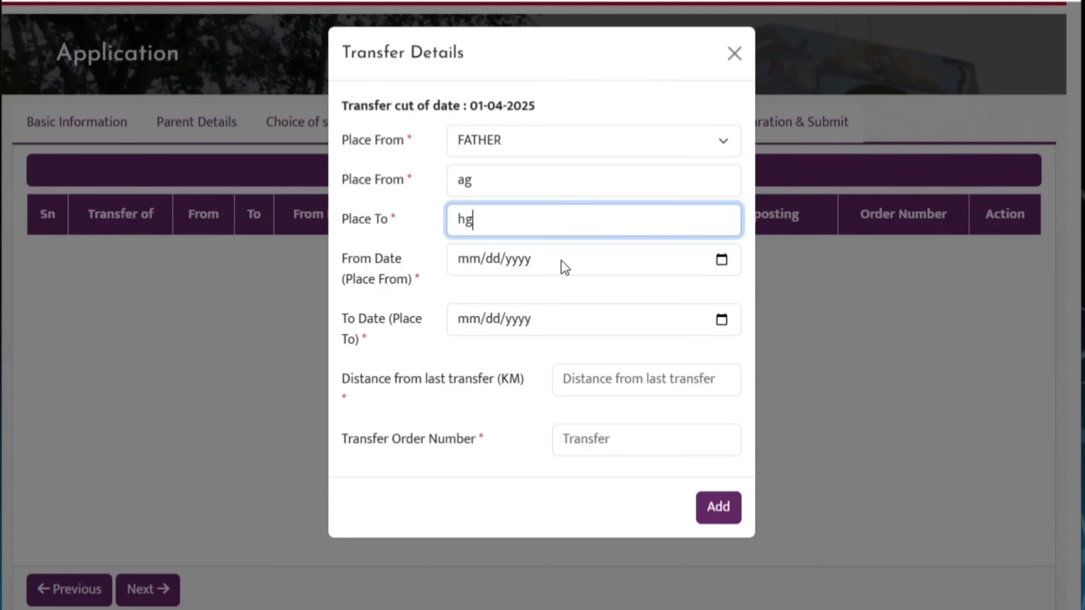
Set transfer dates 06-06-2023 to 06-02-2024, distance 56 km and the order number
click(572, 268)
click(716, 265)
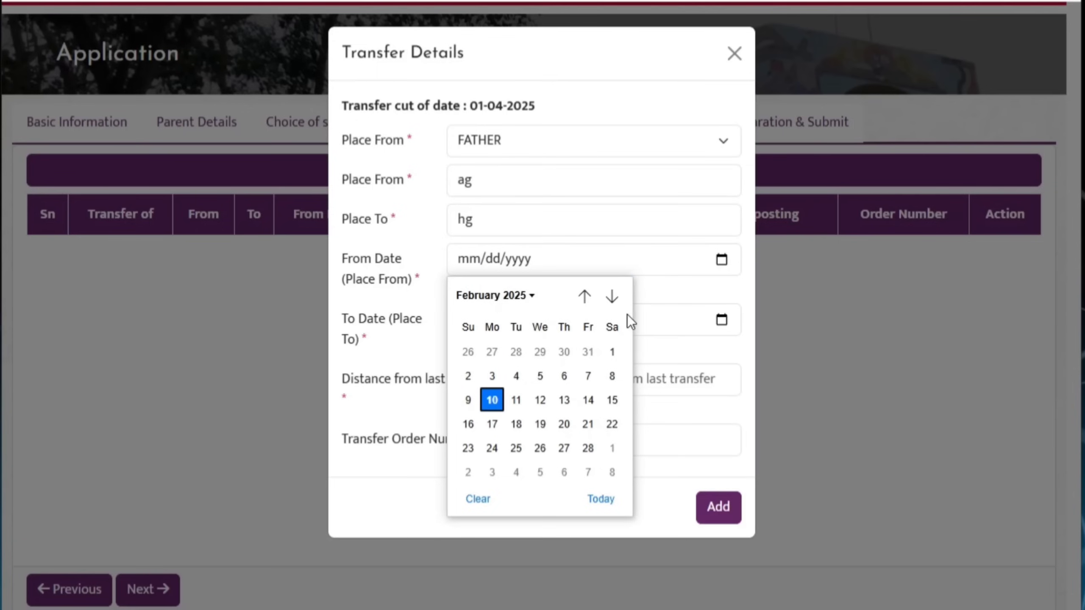
click(721, 320)
click(563, 436)
click(603, 382)
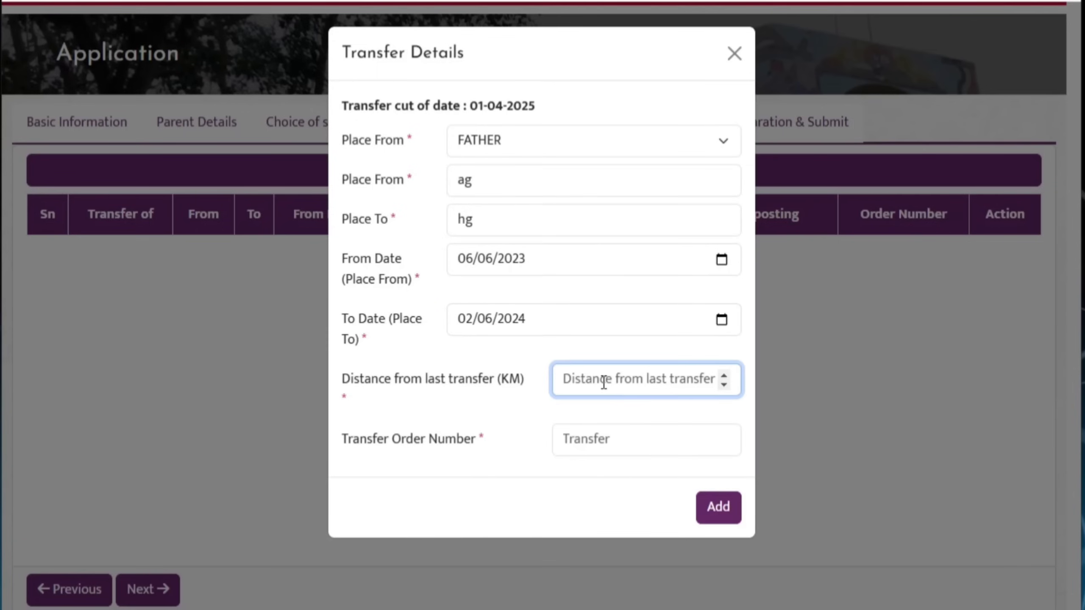
click(618, 437)
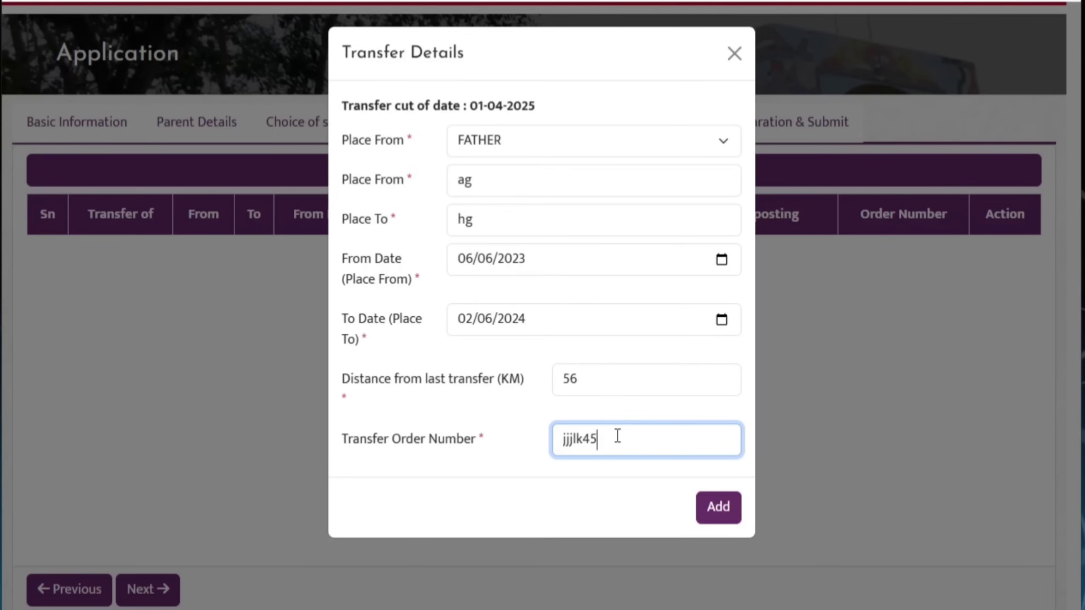
Add the transfer to the table, then update the saved record and confirm
click(720, 521)
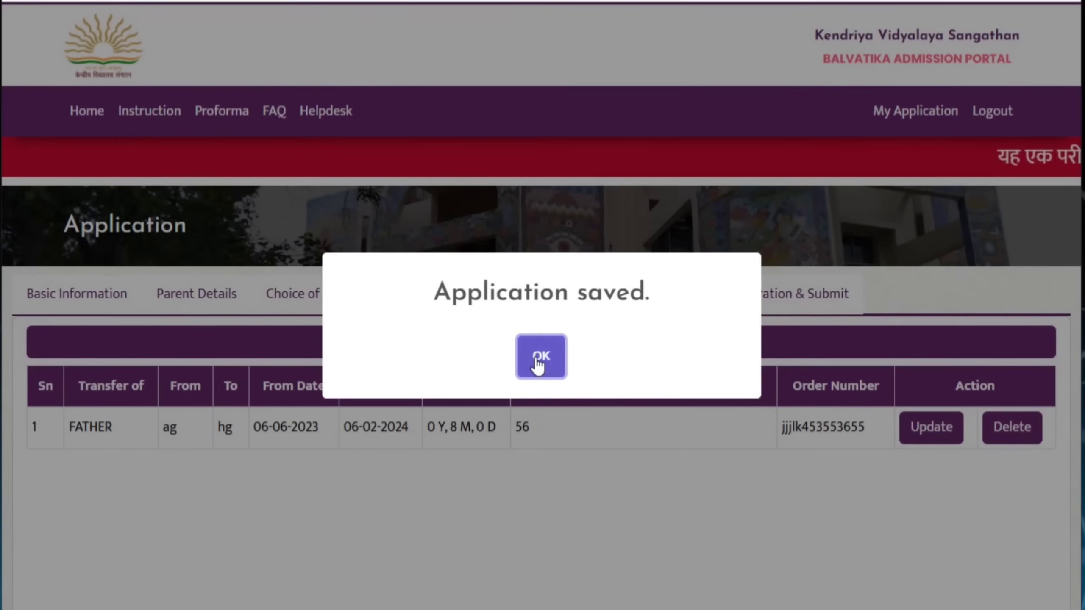
click(539, 361)
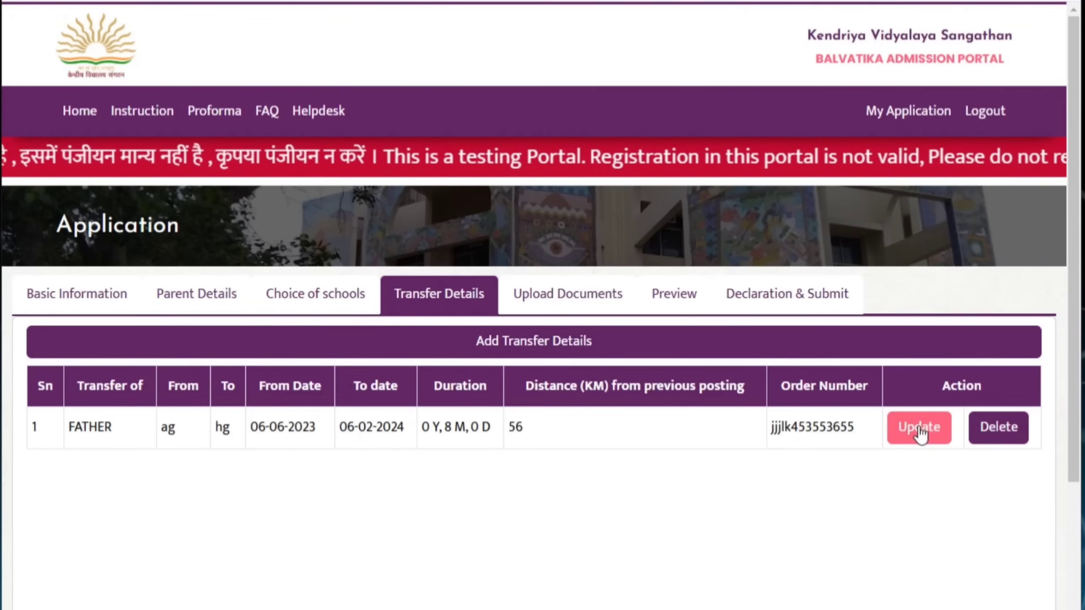
click(920, 429)
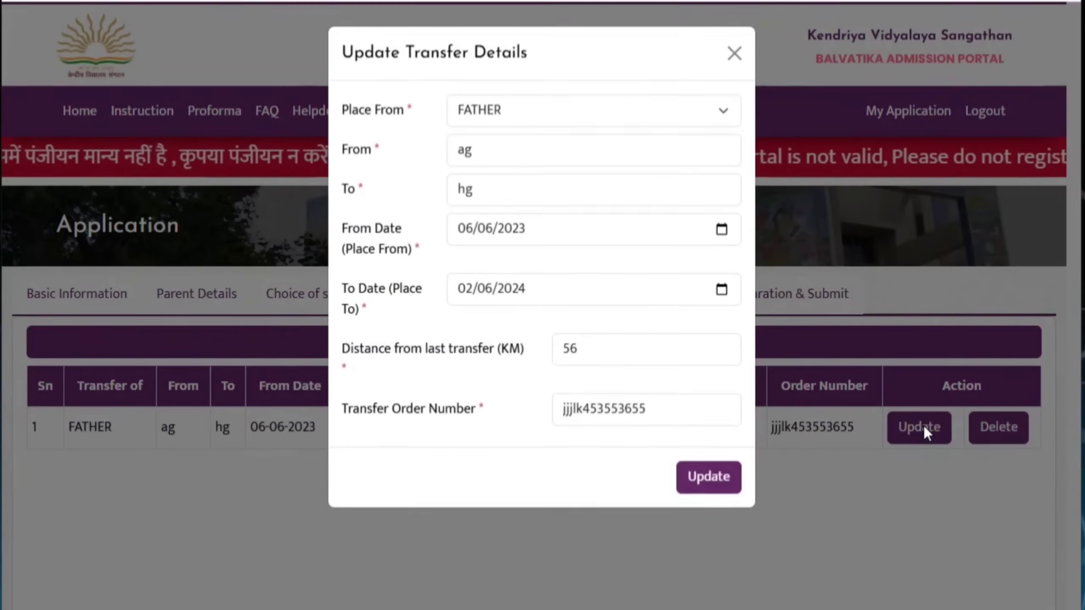
click(711, 482)
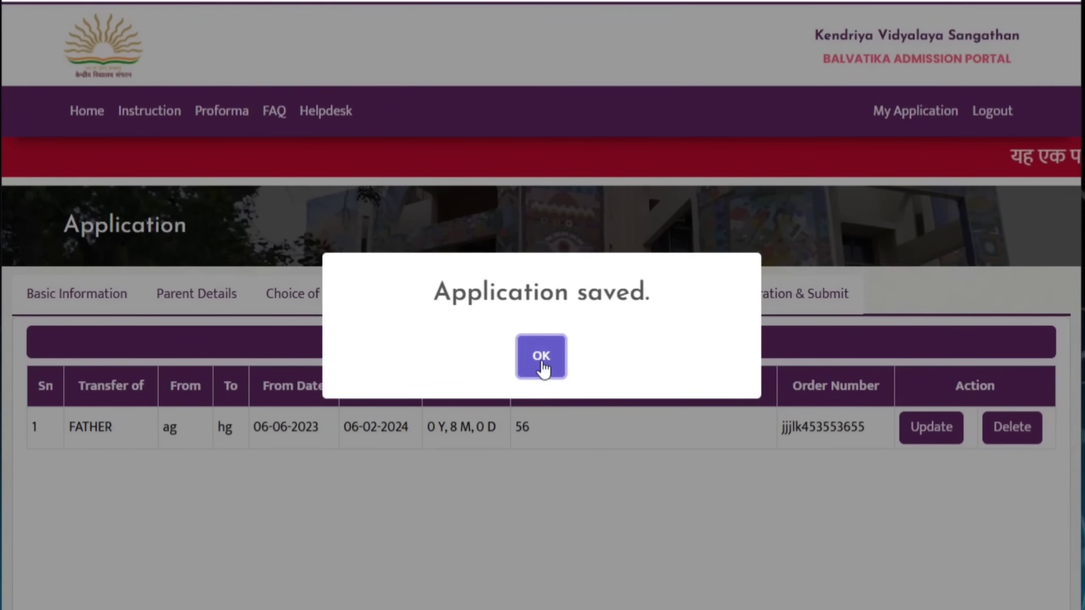
click(541, 359)
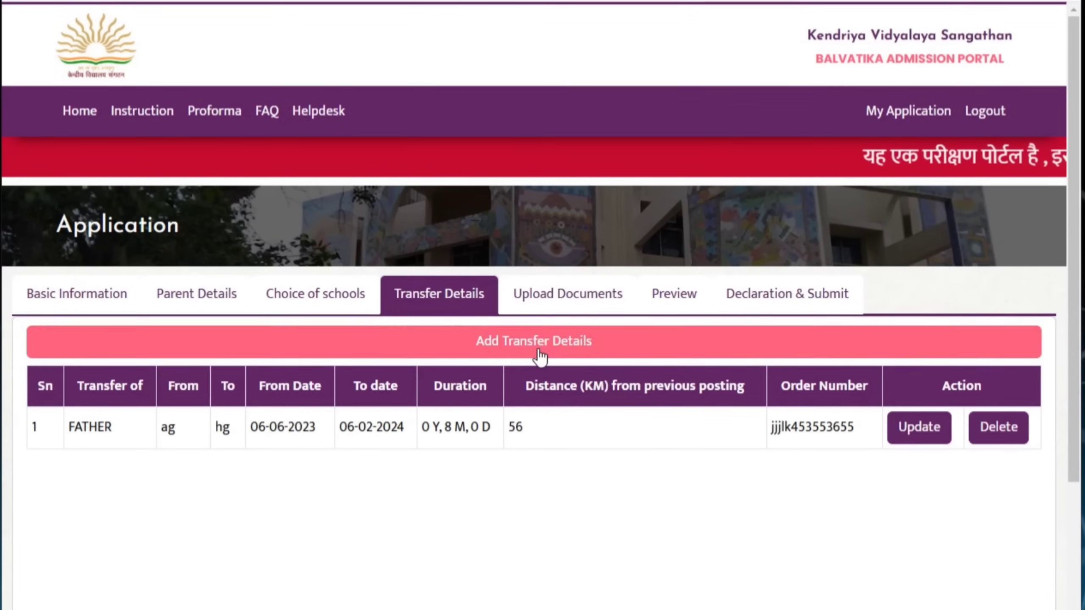
Start another FATHER transfer from 'fghfg' to 'fasfegf'
click(541, 358)
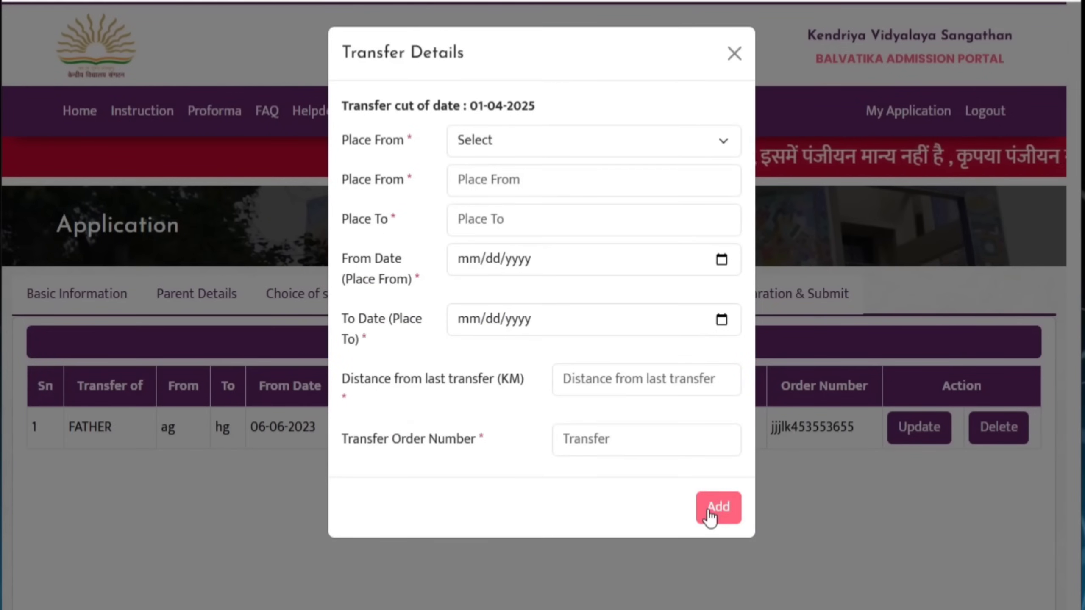
click(687, 138)
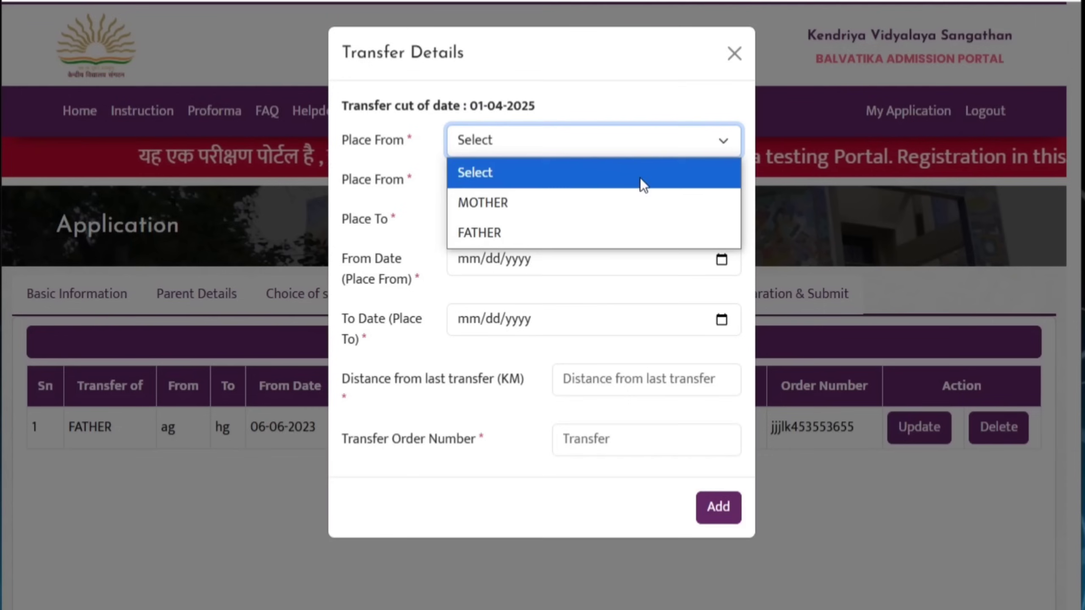
click(573, 232)
click(576, 177)
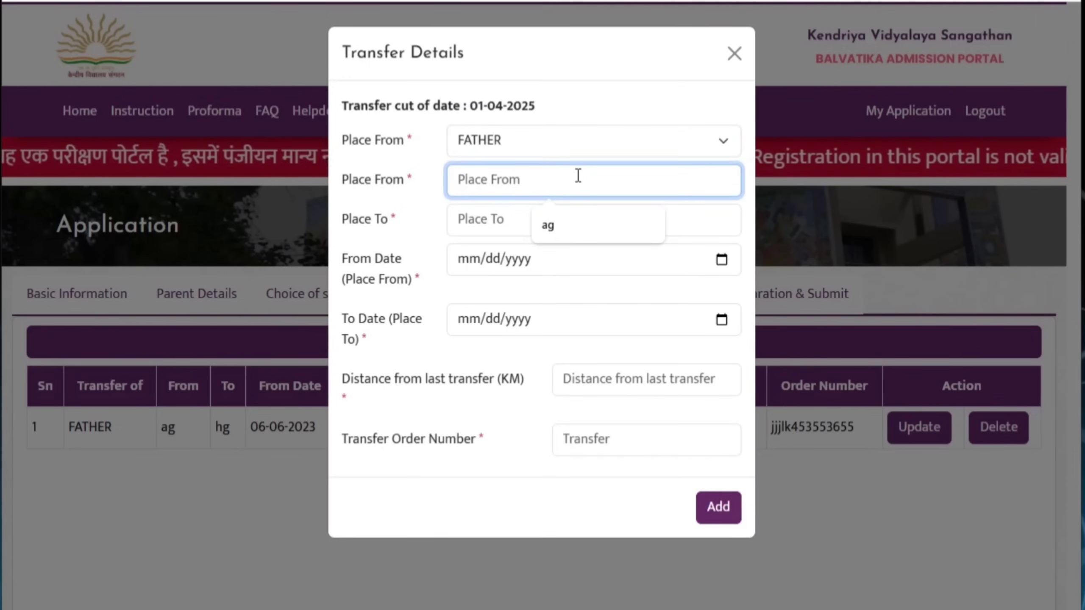
text(fghfg)
click(528, 216)
text(fasfegf)
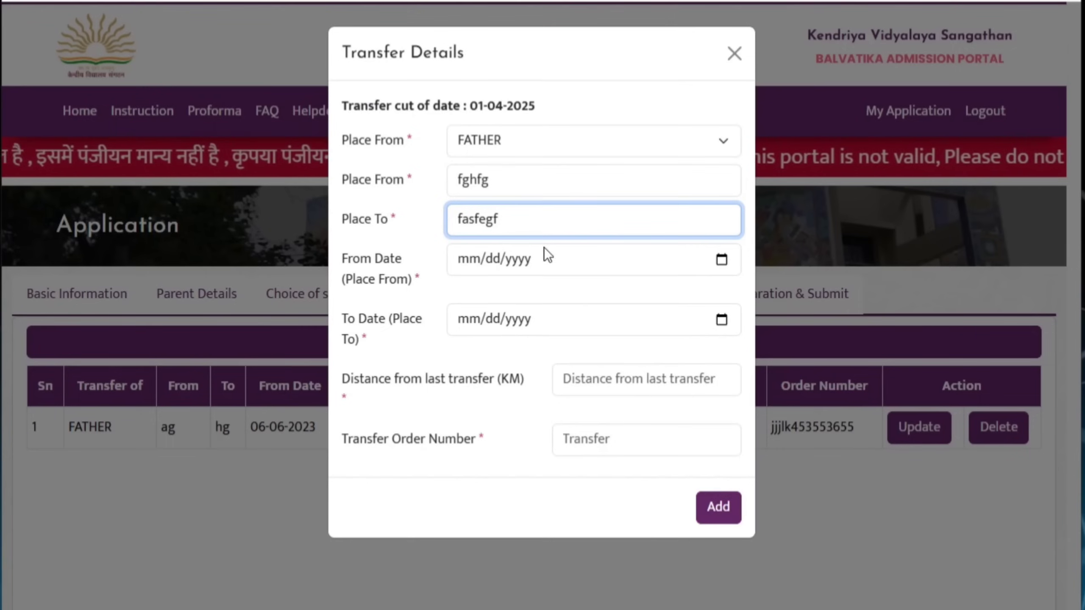
Enter dates 07-02-2024 to 03-02-2025 and the distance, then add the transfer
click(710, 271)
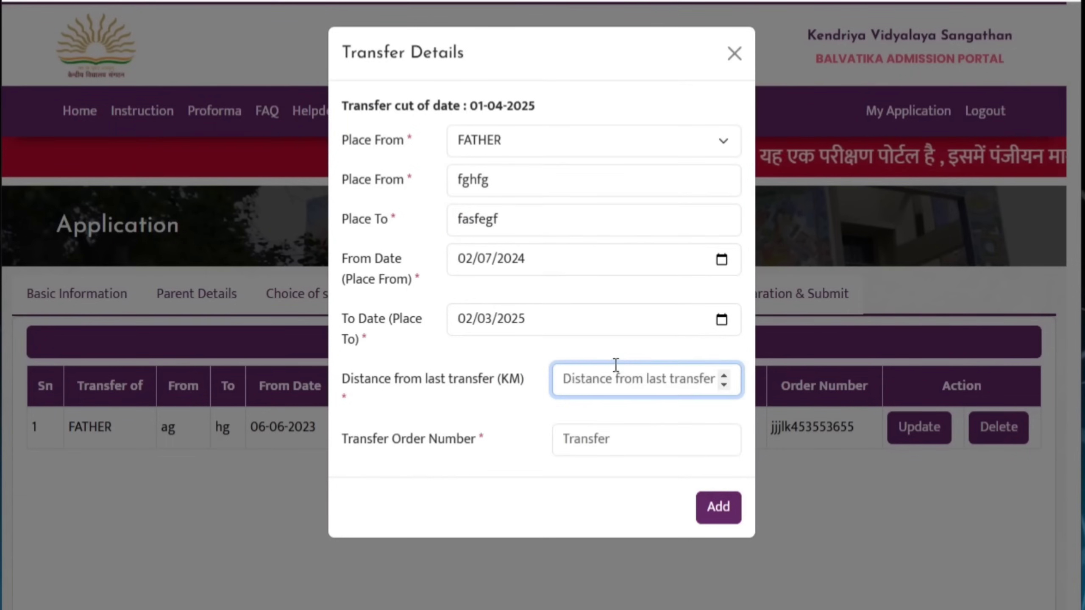
text(56)
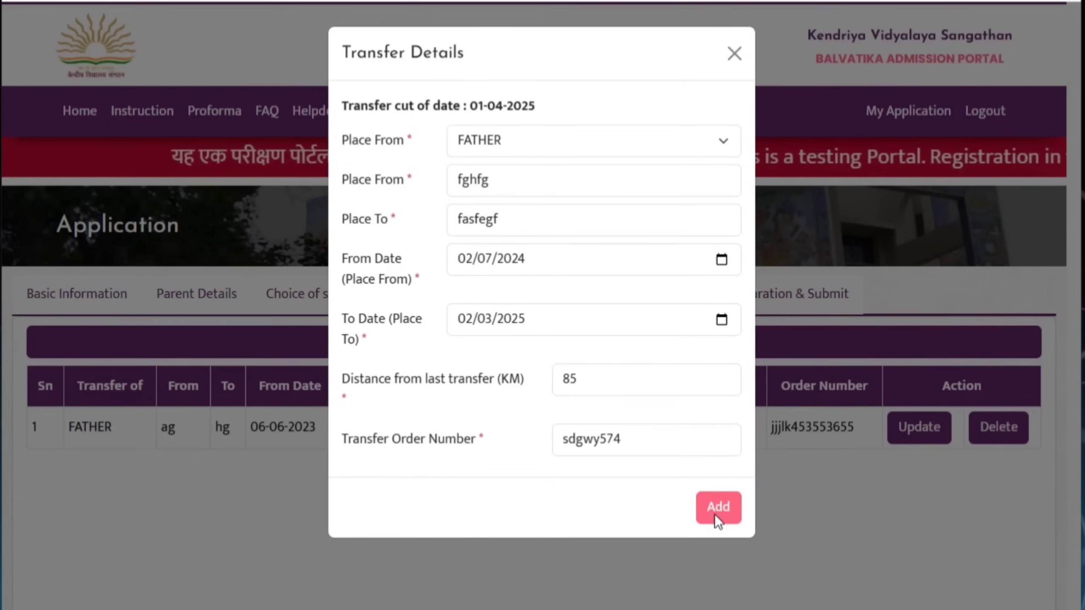
click(715, 515)
click(541, 356)
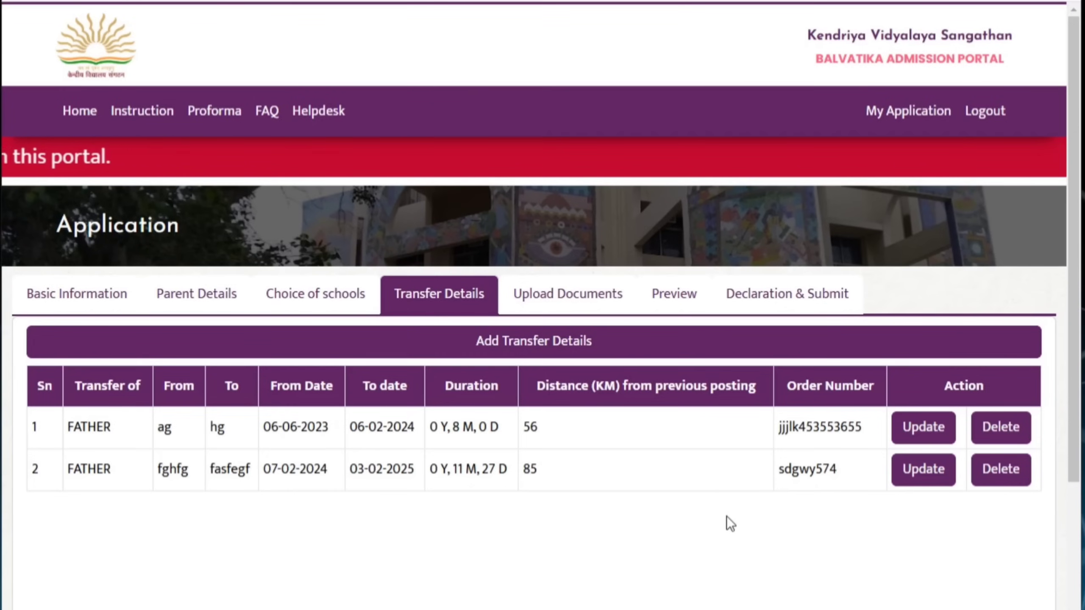
Attach the child's picture and birth proof, save them, and continue to the Preview
scroll(726, 516, down, 5)
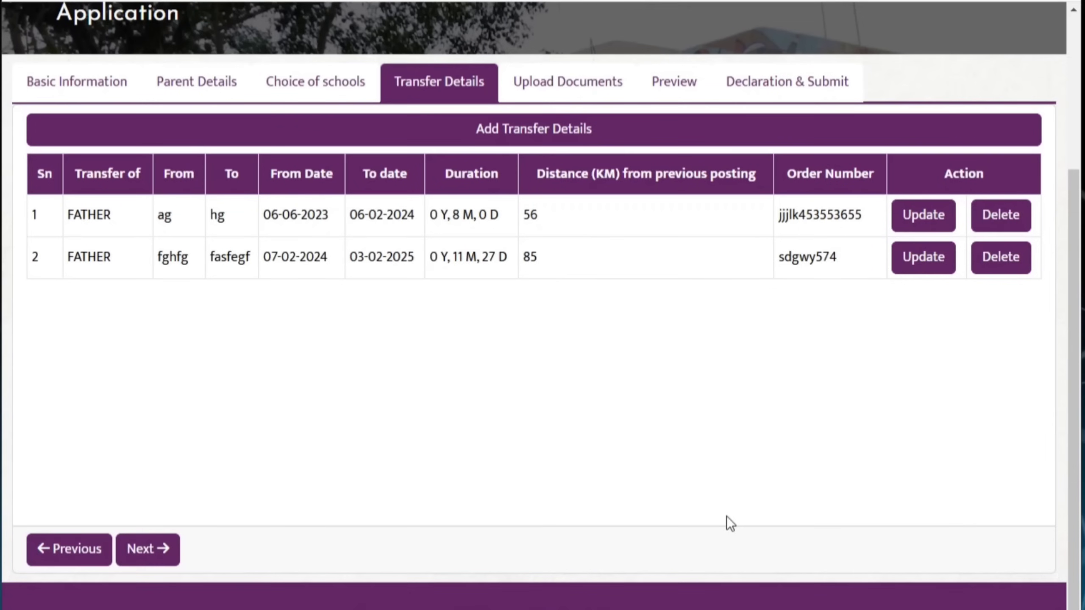
scroll(727, 516, up, 5)
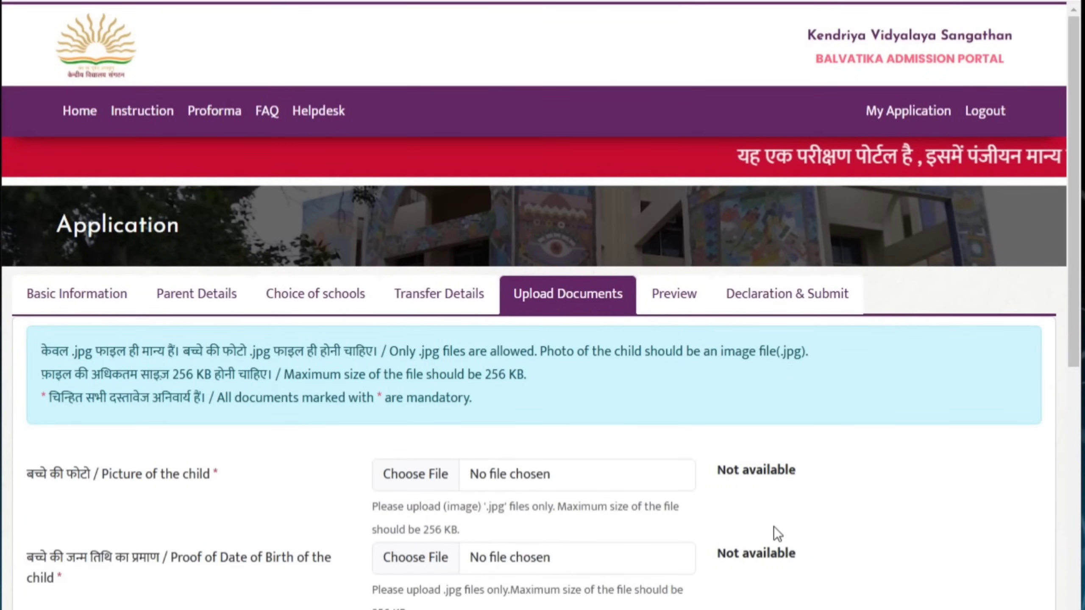
scroll(773, 527, down, 2)
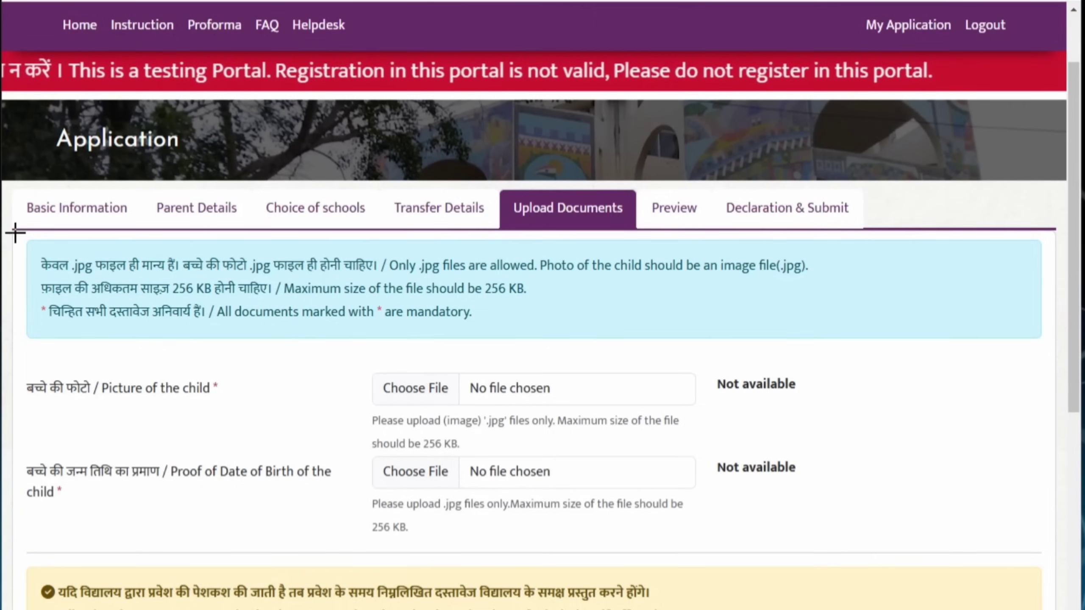
drag(28, 246, 883, 340)
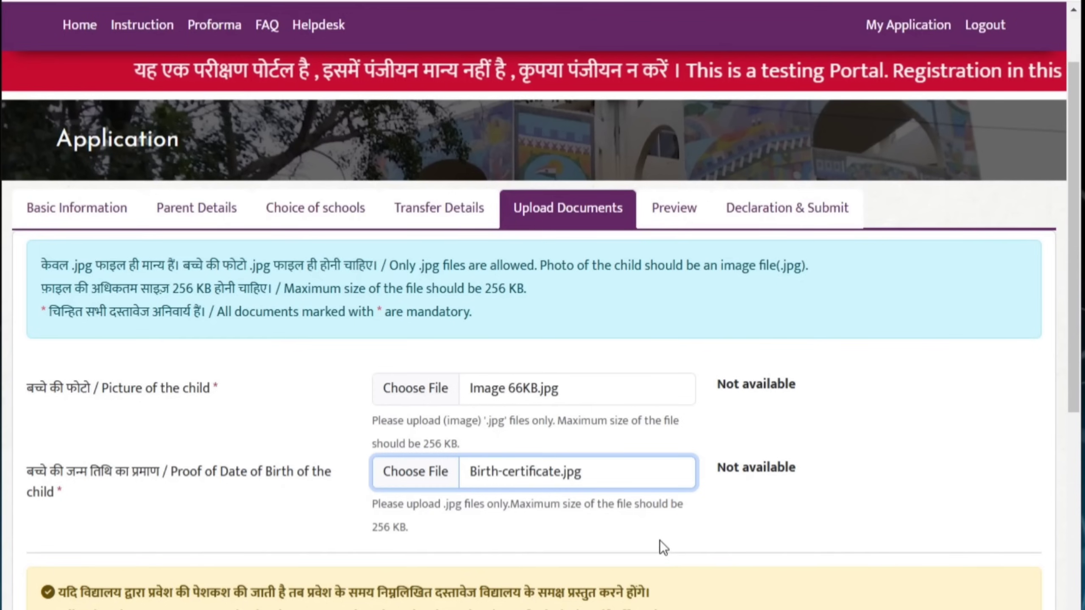
scroll(659, 541, down, 5)
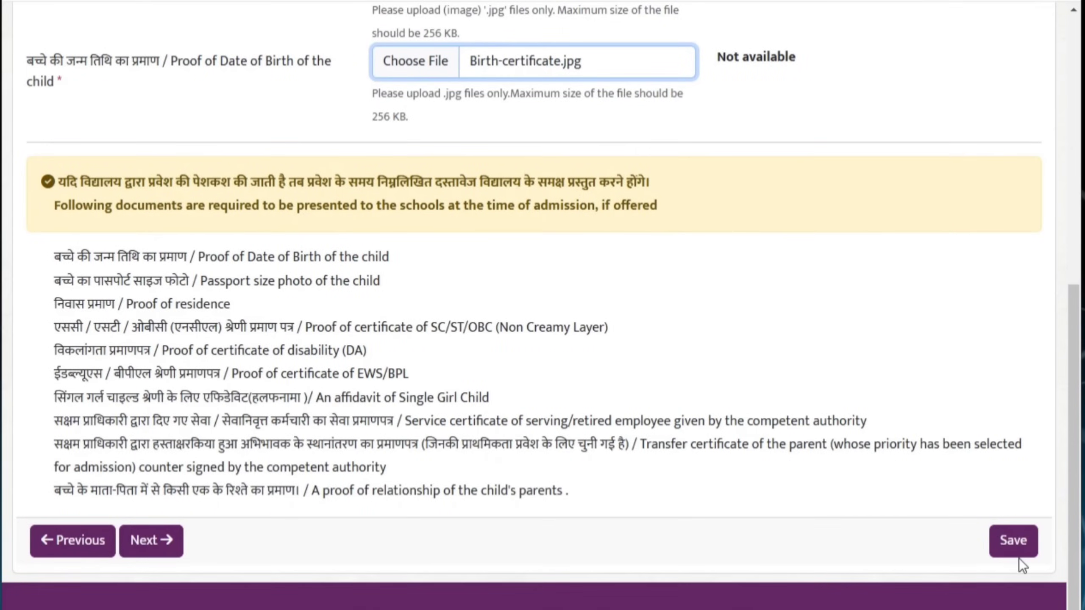
click(1016, 554)
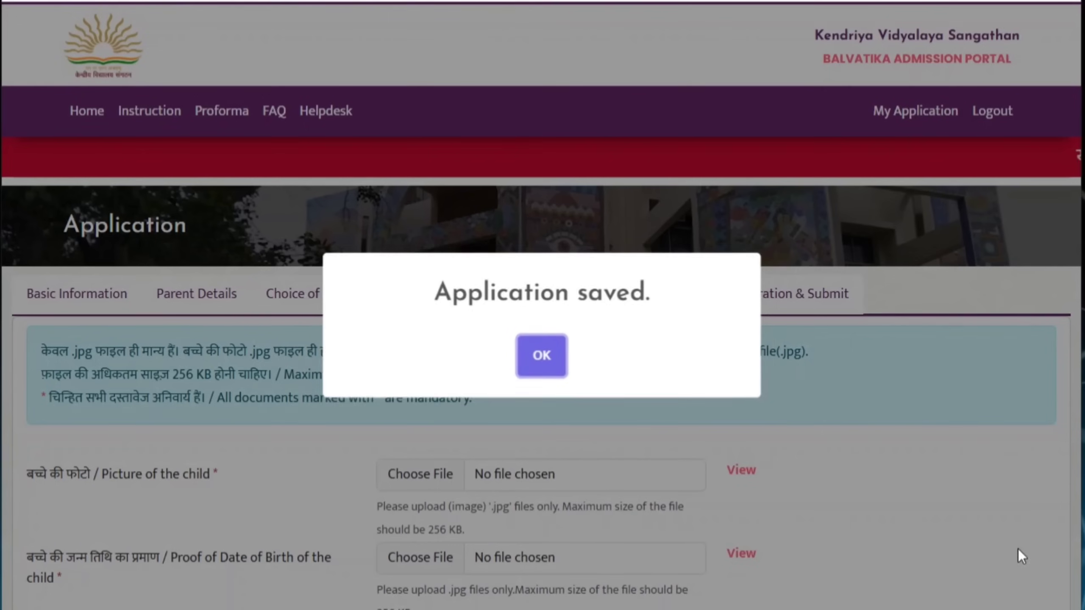
click(539, 355)
scroll(661, 429, down, 10)
scroll(661, 429, down, 1)
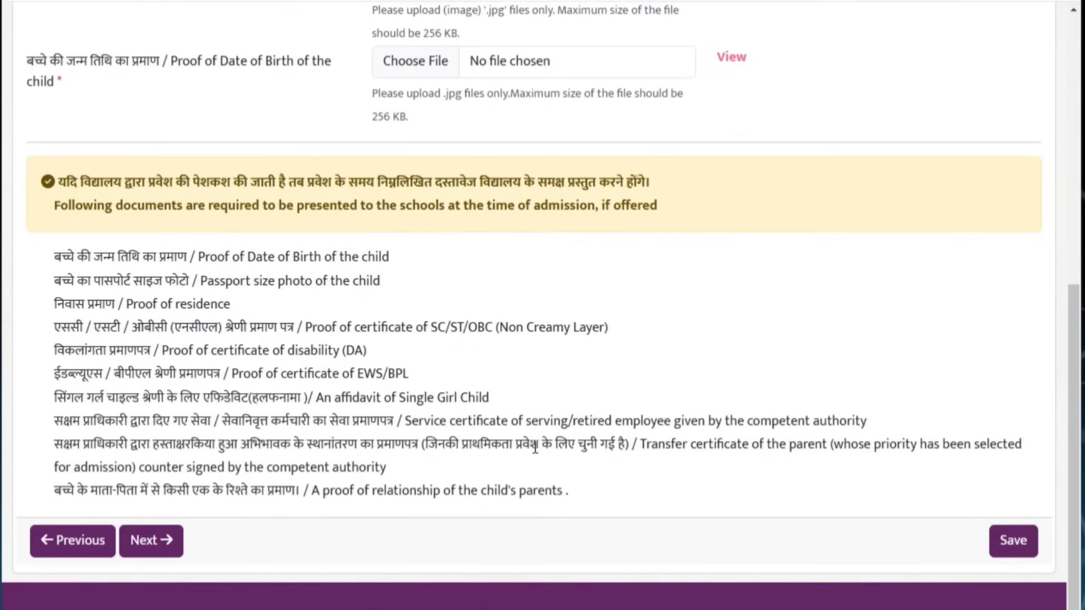
click(152, 541)
Scroll through the application preview to review all entered details
scroll(634, 525, down, 3)
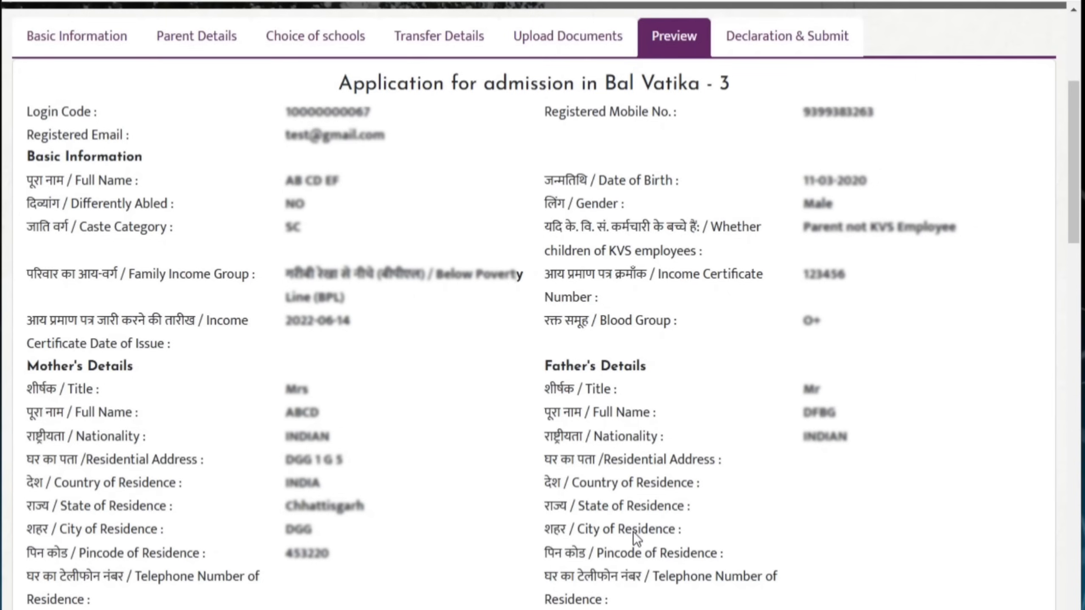
scroll(634, 532, down, 5)
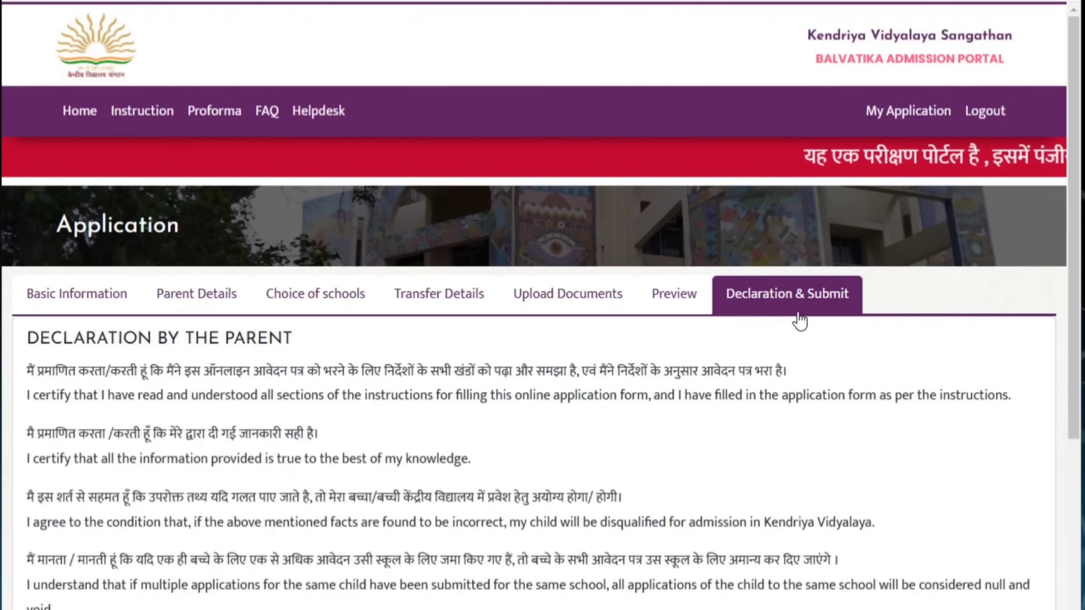
Read the declaration and tick the 'I have read the above mentioned terms' checkbox
scroll(800, 320, down, 4)
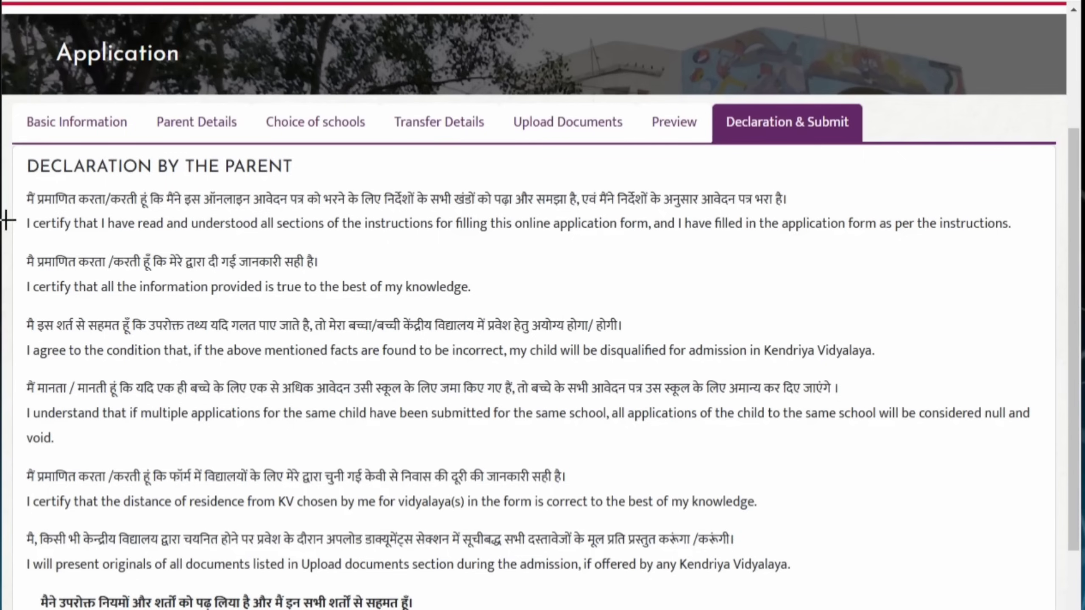
mouse_move(39, 201)
mouse_down()
mouse_move(576, 232)
mouse_move(790, 223)
mouse_move(807, 233)
mouse_up()
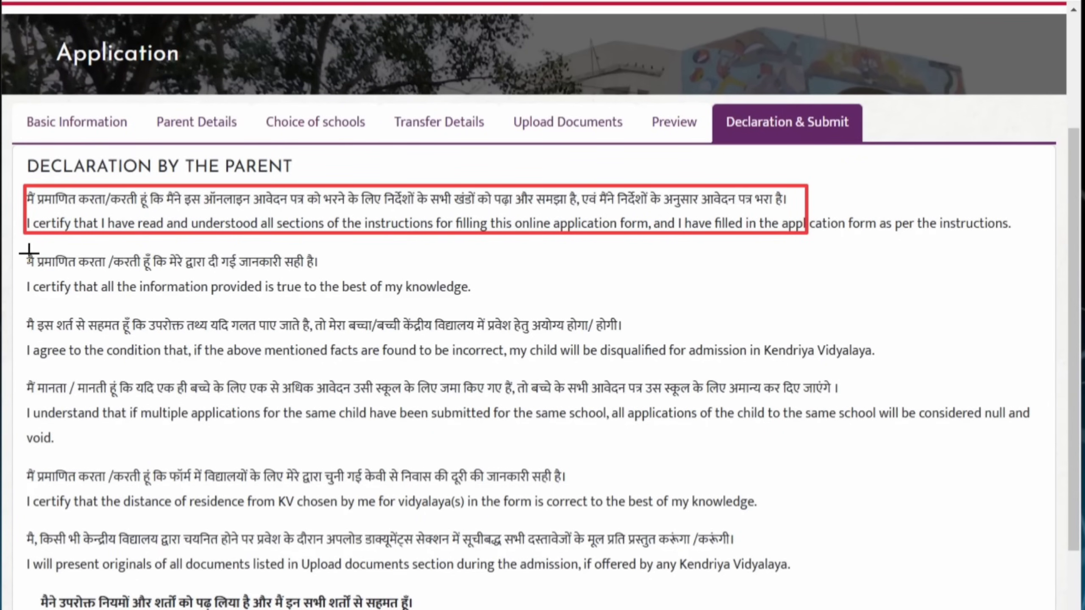
drag(22, 247, 430, 295)
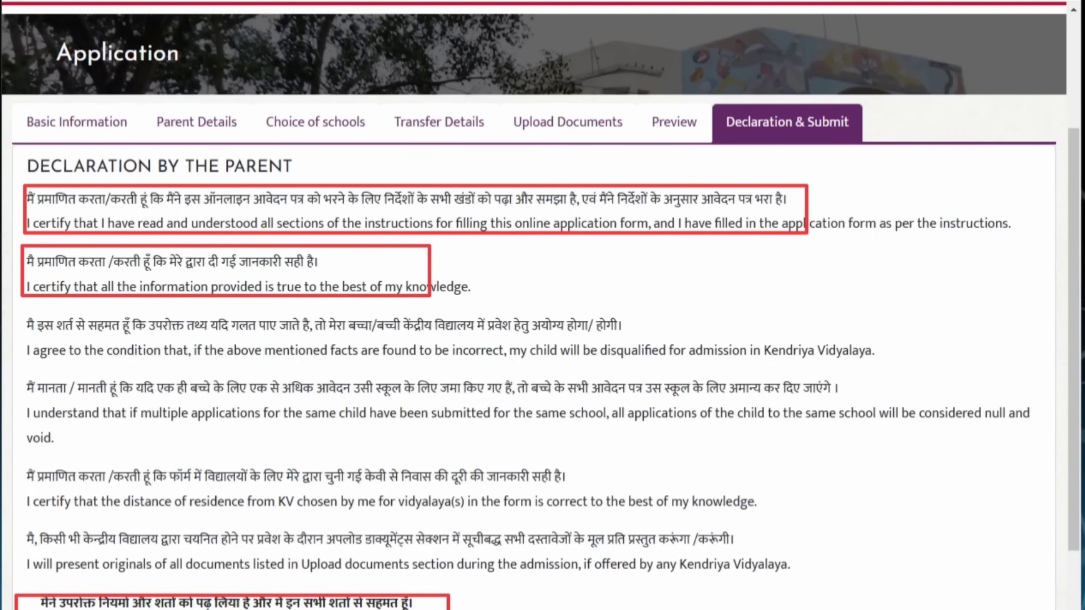
click(32, 497)
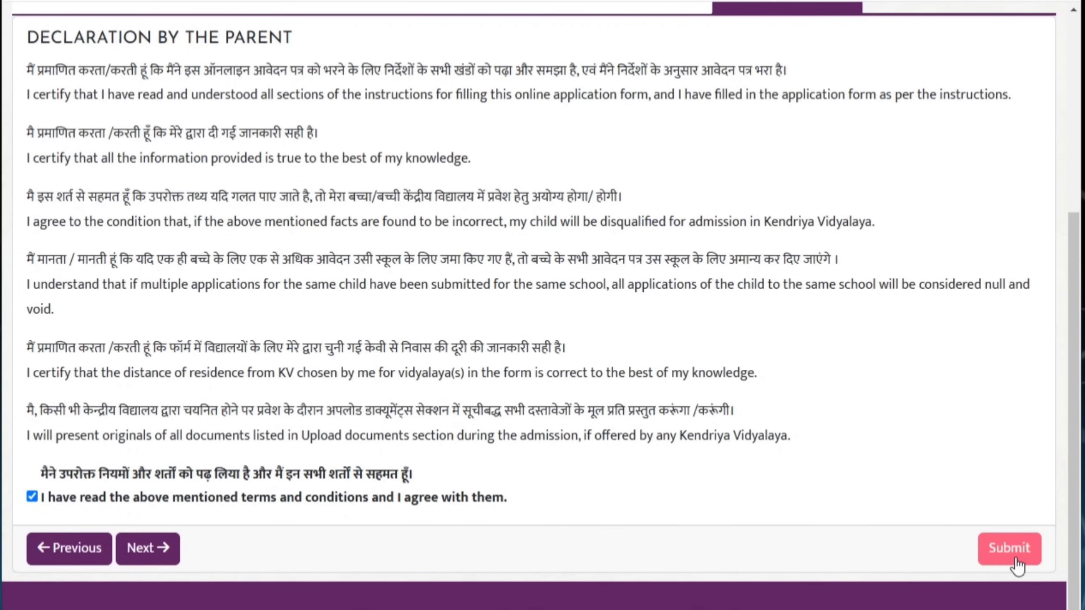
scroll(903, 520, up, 5)
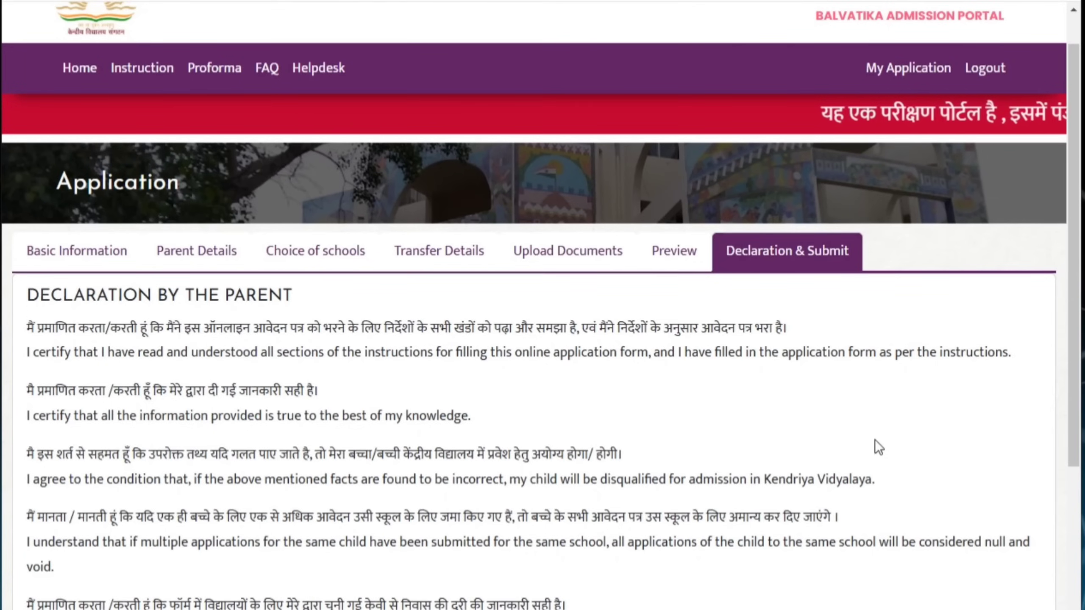
scroll(875, 440, down, 5)
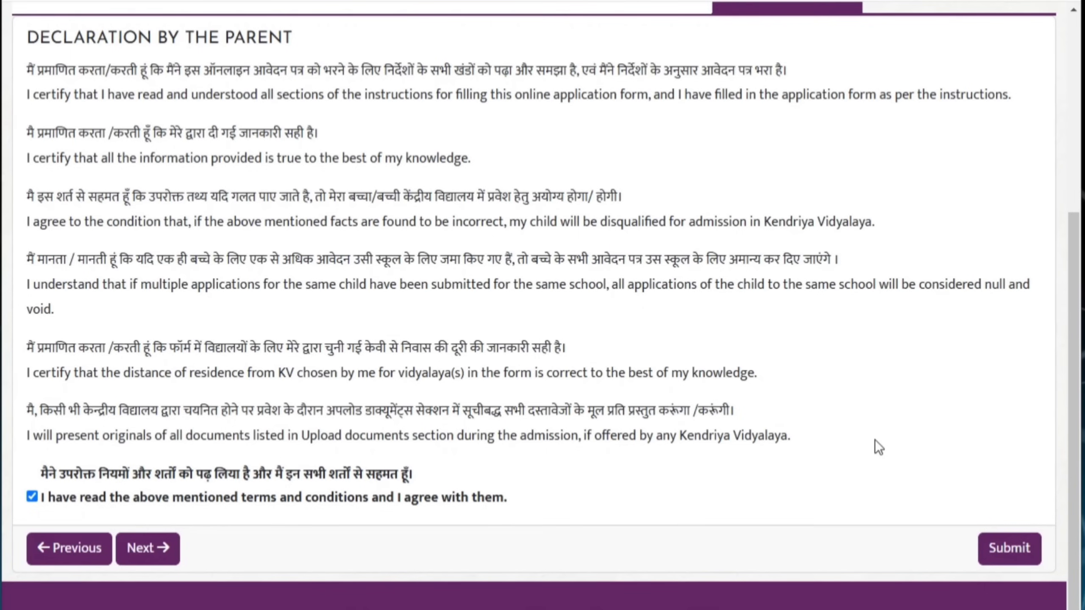
scroll(875, 440, up, 4)
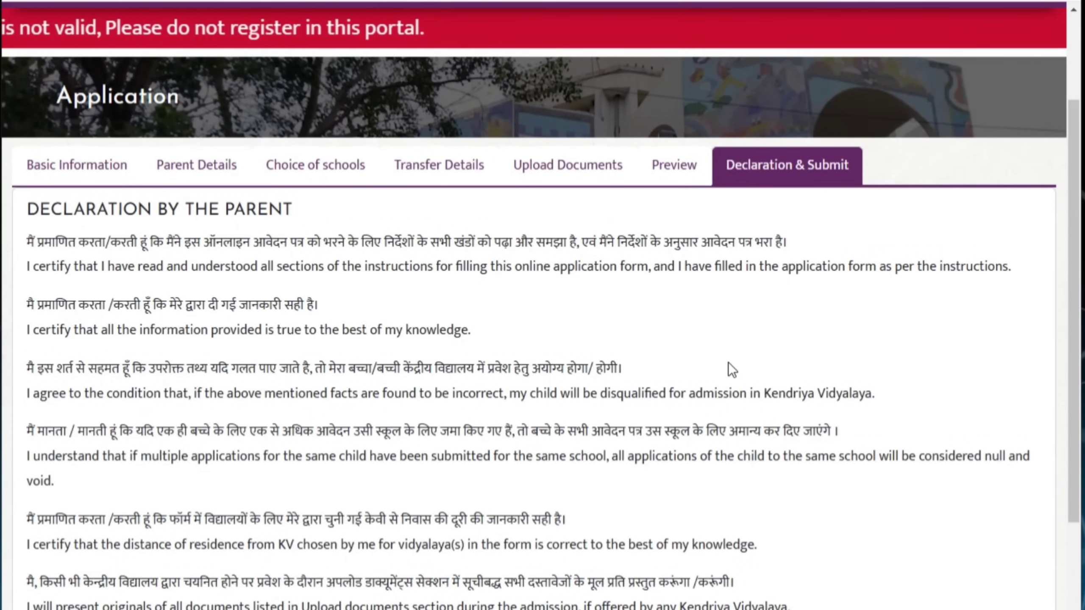
scroll(728, 363, down, 4)
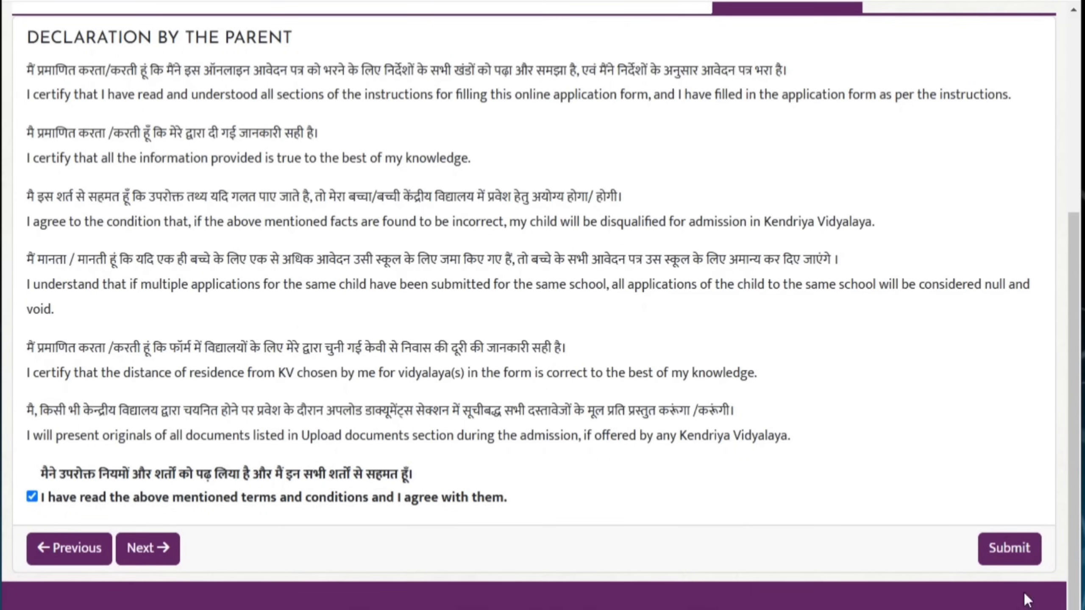
Submit the application and confirm it with the displayed one-time code
click(1005, 559)
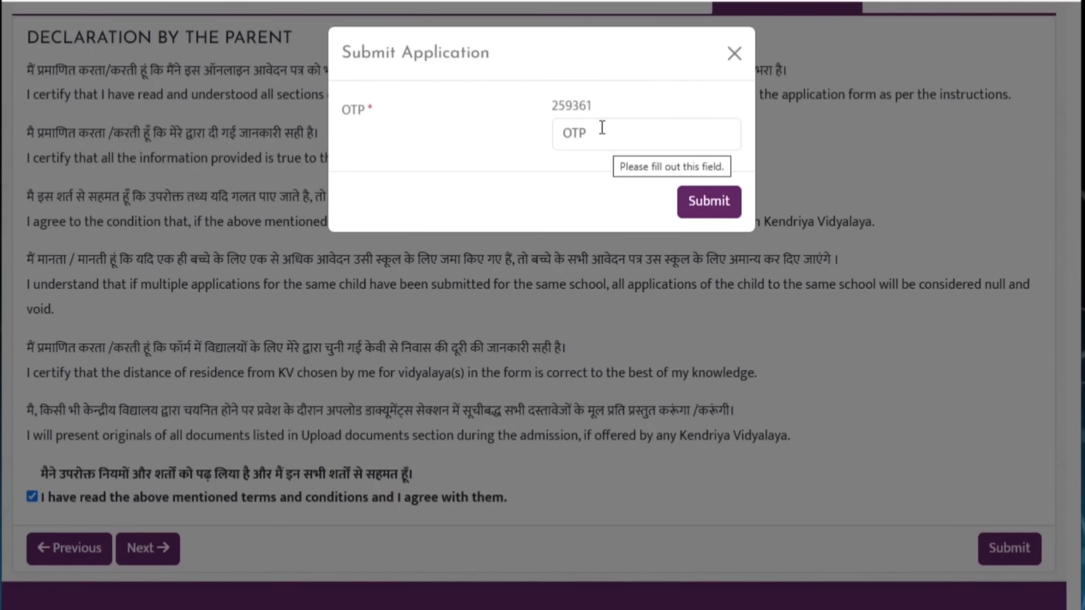
click(601, 127)
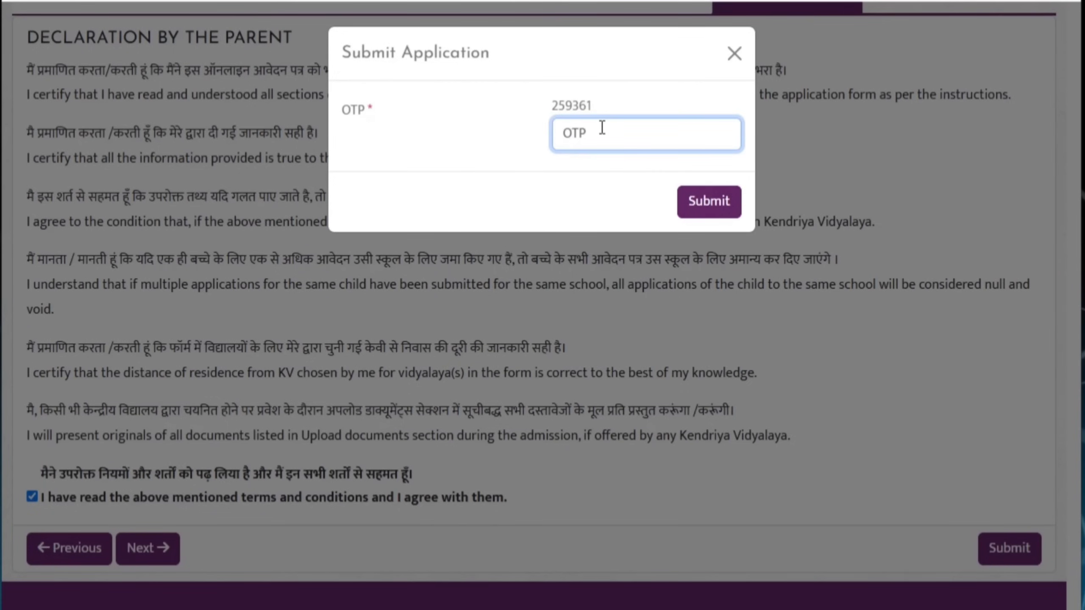
text(259361)
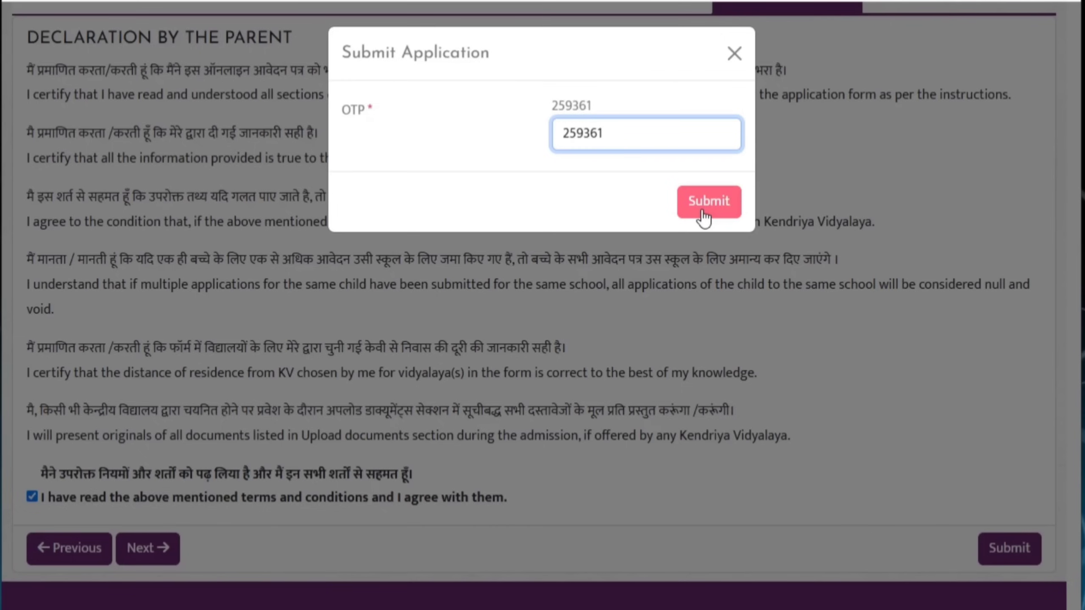
click(705, 209)
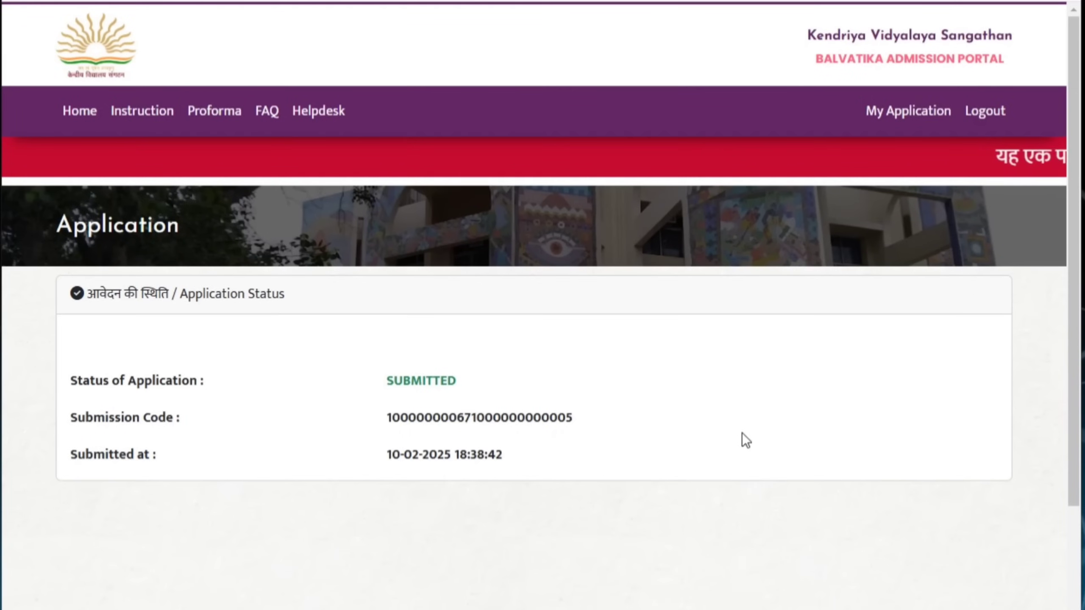
scroll(741, 432, down, 2)
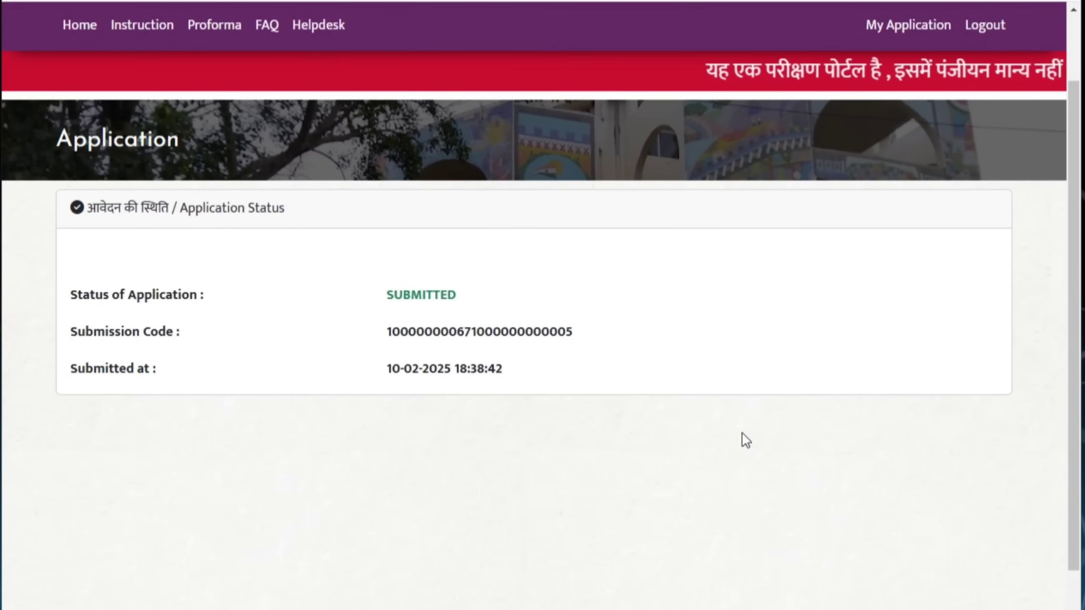
mouse_move(60, 269)
mouse_down()
mouse_move(168, 310)
mouse_move(497, 298)
mouse_up()
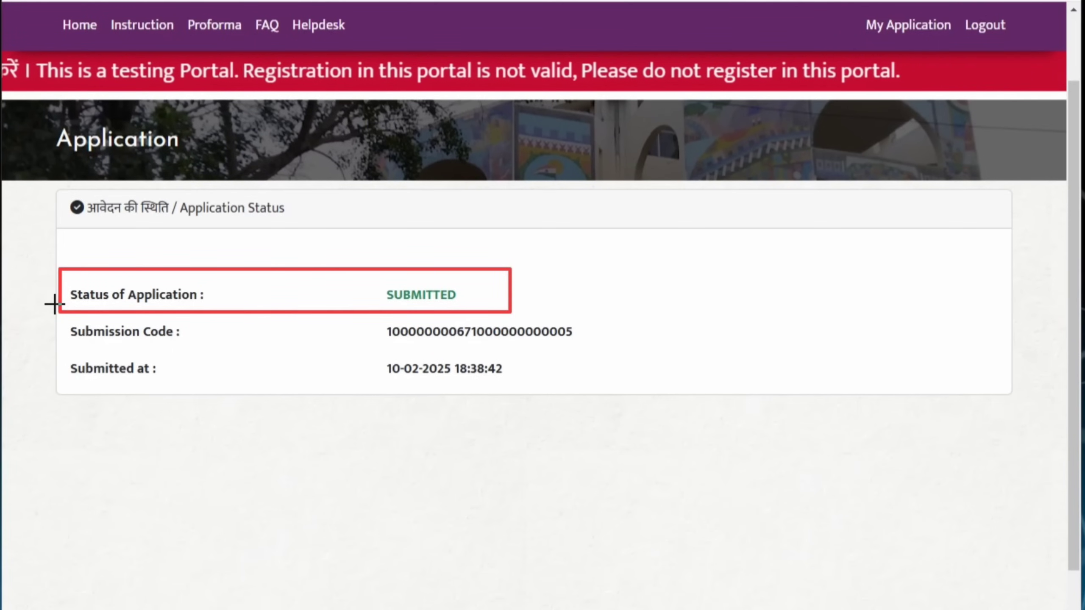
mouse_move(67, 317)
mouse_down()
mouse_move(520, 341)
mouse_move(593, 405)
mouse_up()
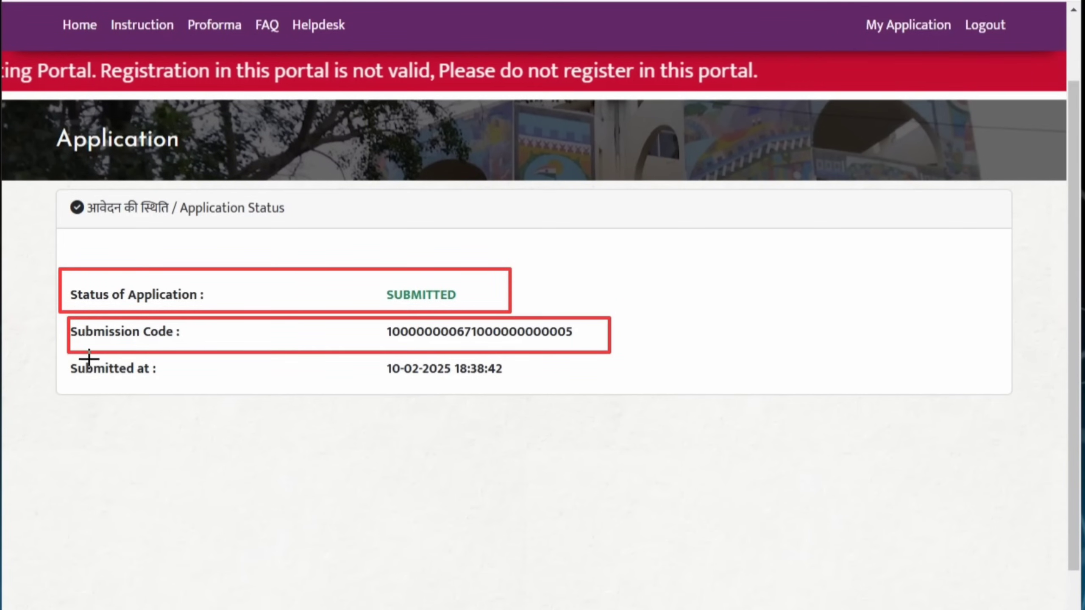
mouse_move(64, 356)
mouse_down()
mouse_move(559, 388)
mouse_move(586, 404)
mouse_up()
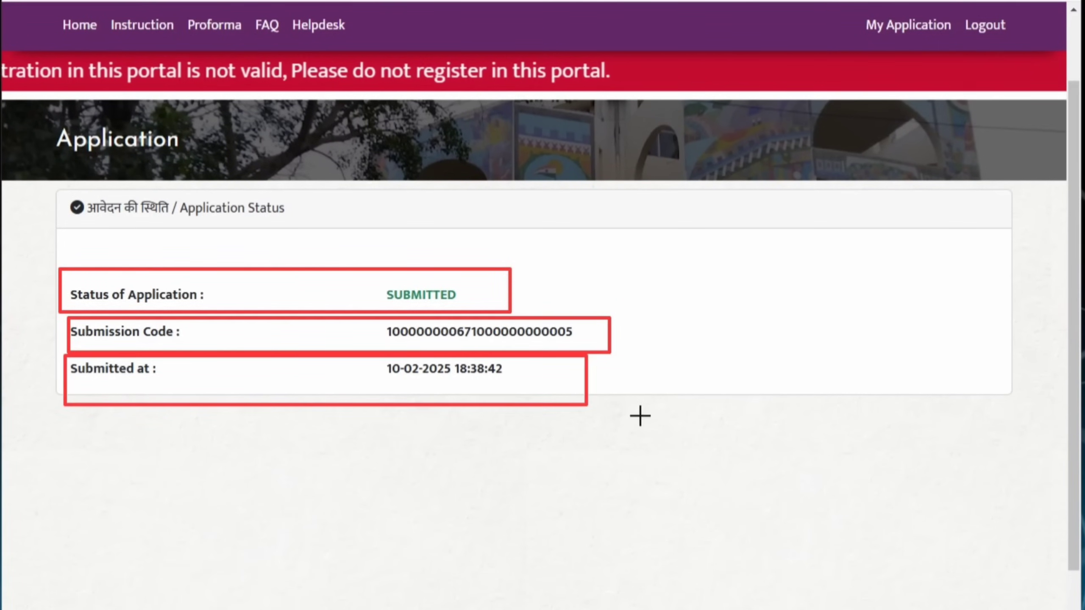